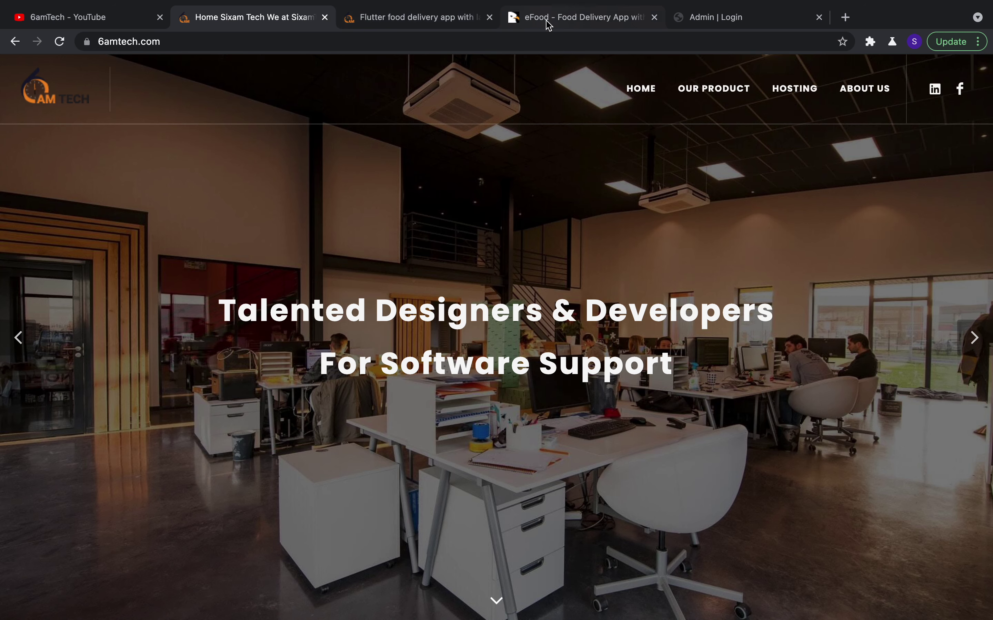
Browse the eFood Flutter product page's features, screens and support plans, then go to its CodeCanyon listing
left_click(401, 27)
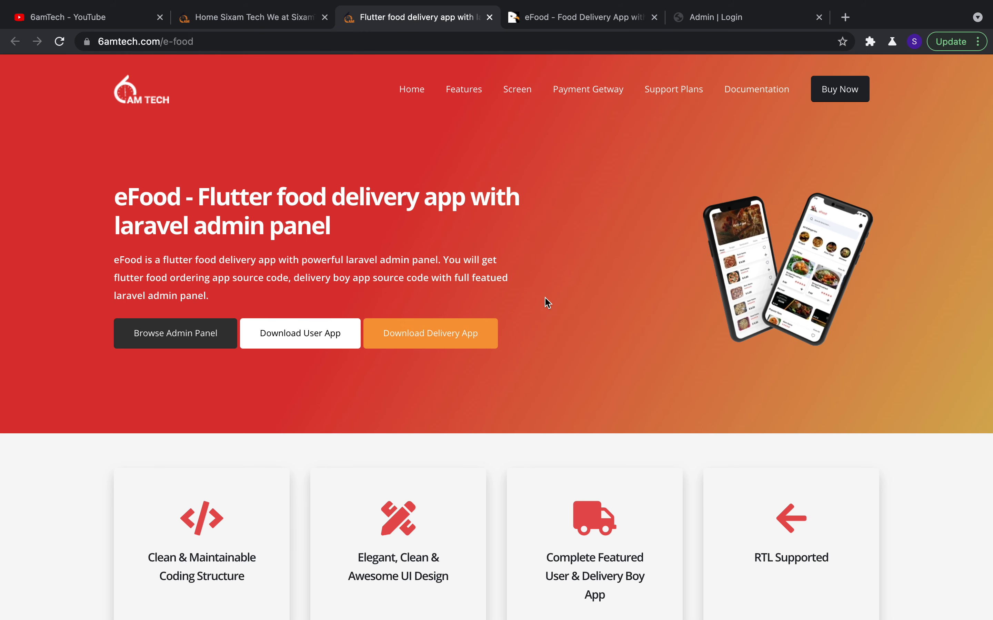
scroll(585, 418, "down", 1)
scroll(586, 422, "down", 10)
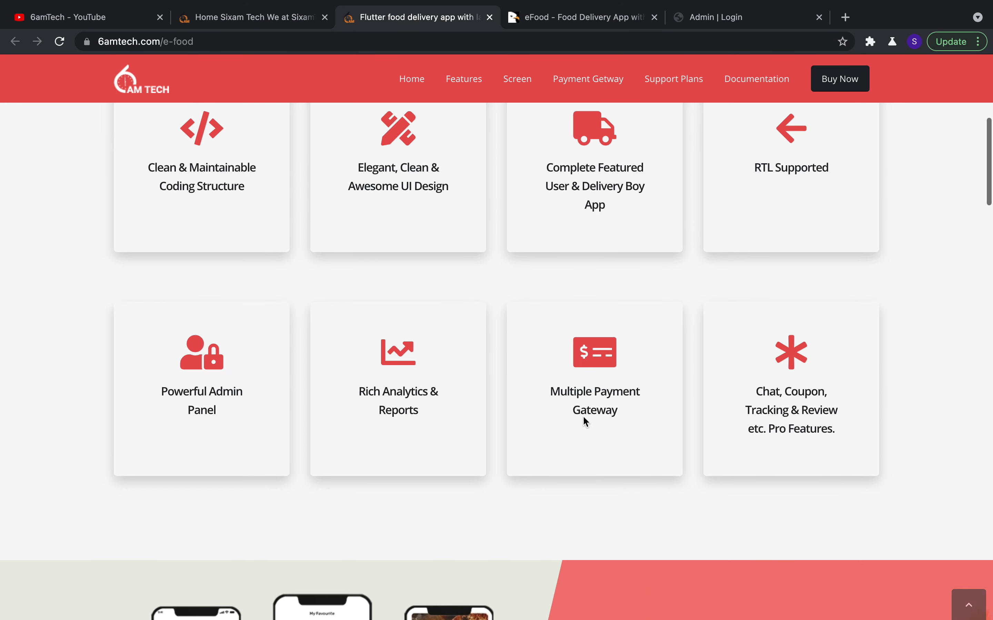
scroll(586, 422, "down", 17)
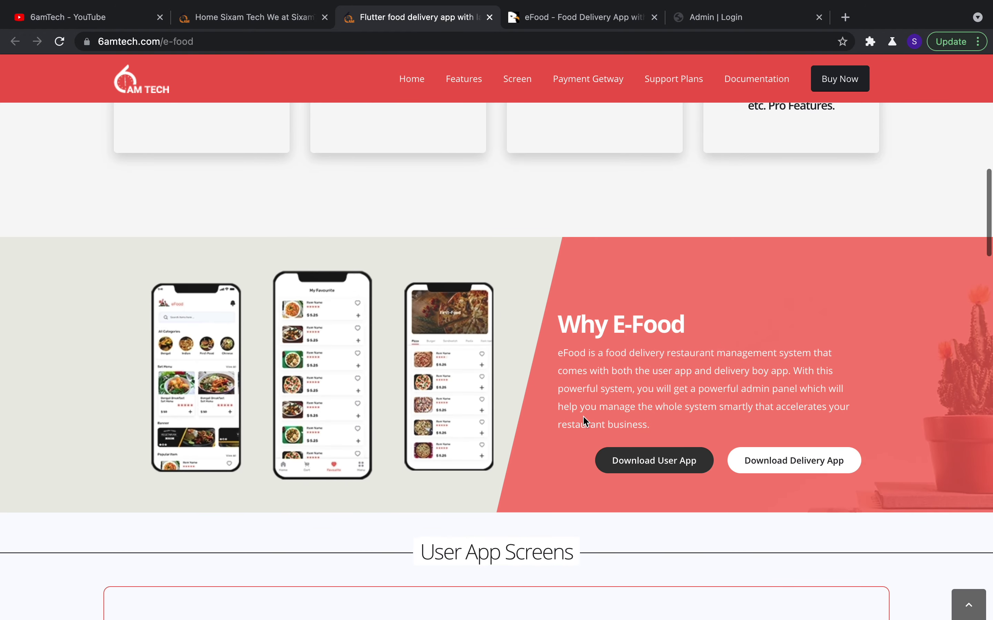
scroll(584, 416, "down", 20)
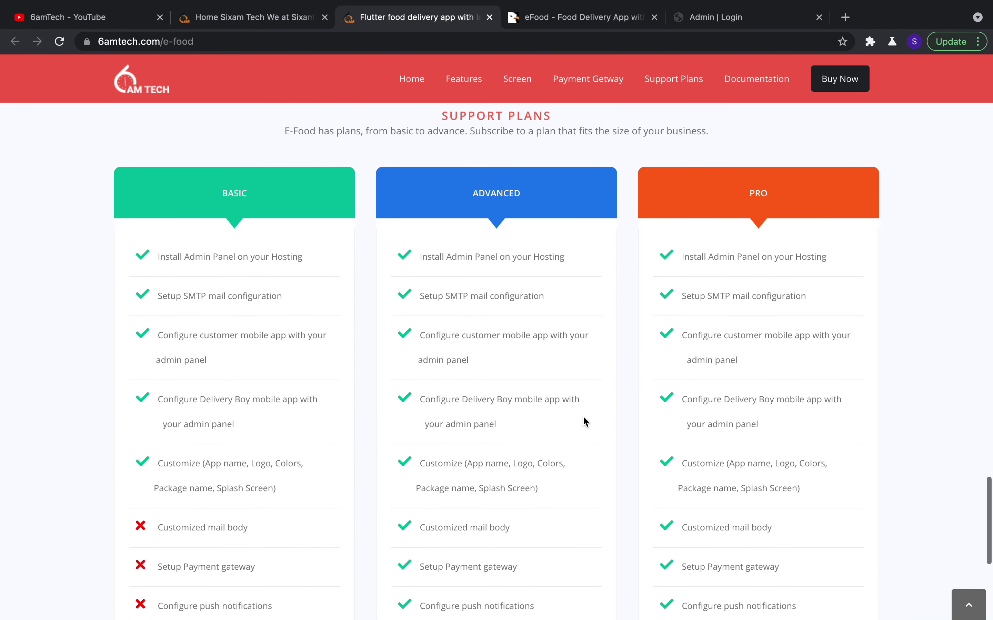
scroll(583, 416, "up", 16)
scroll(583, 417, "up", 20)
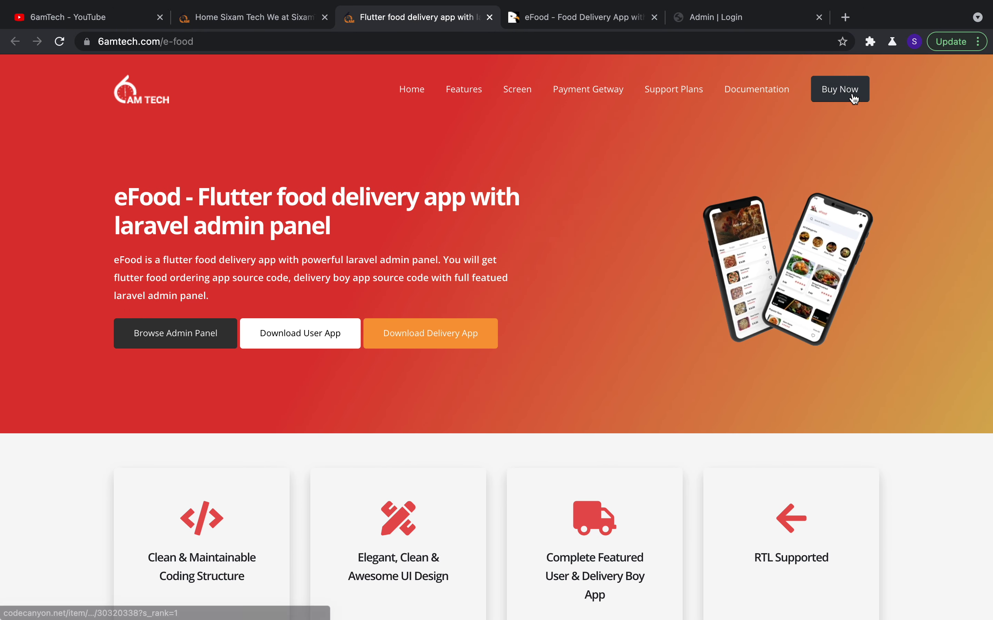
left_click(627, 19)
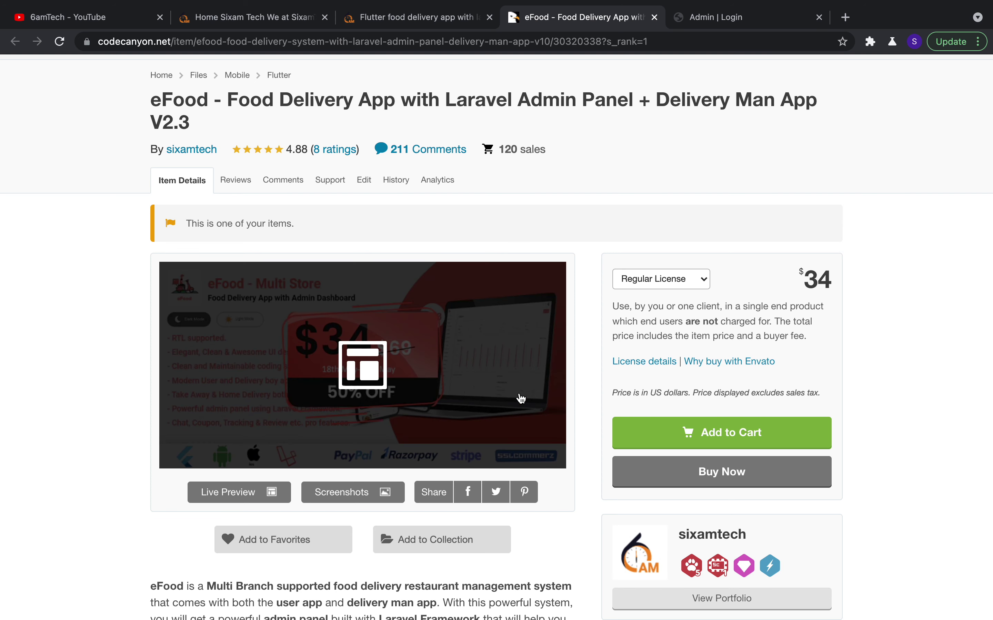
Read through the CodeCanyon eFood description, demo details and Reason to Buy features, then go to the admin login
scroll(582, 468, "down", 1)
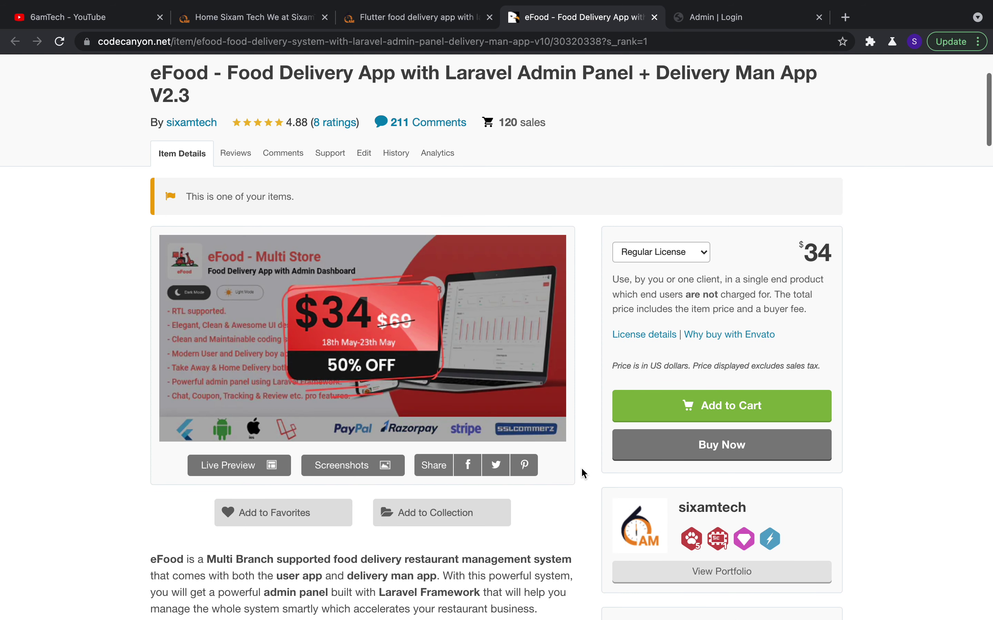
scroll(583, 470, "down", 5)
scroll(583, 472, "down", 8)
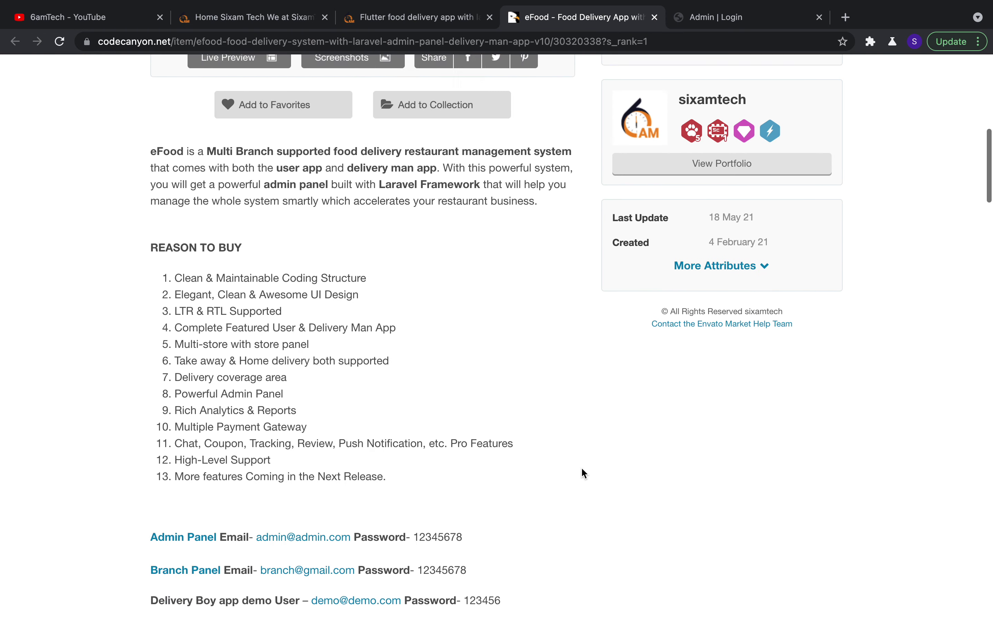
scroll(581, 469, "down", 6)
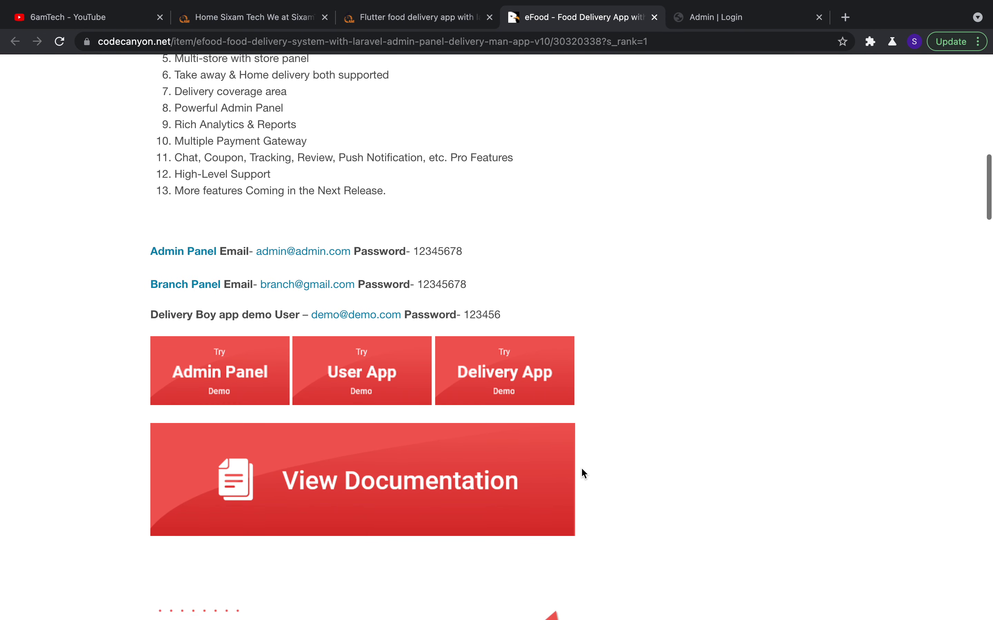
scroll(584, 472, "up", 3)
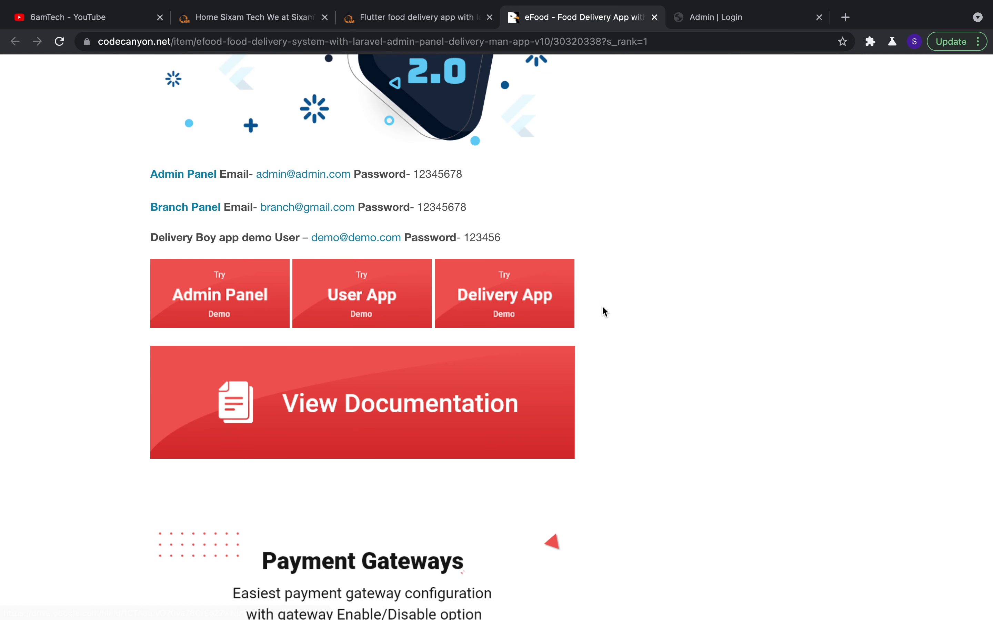
scroll(602, 307, "down", 15)
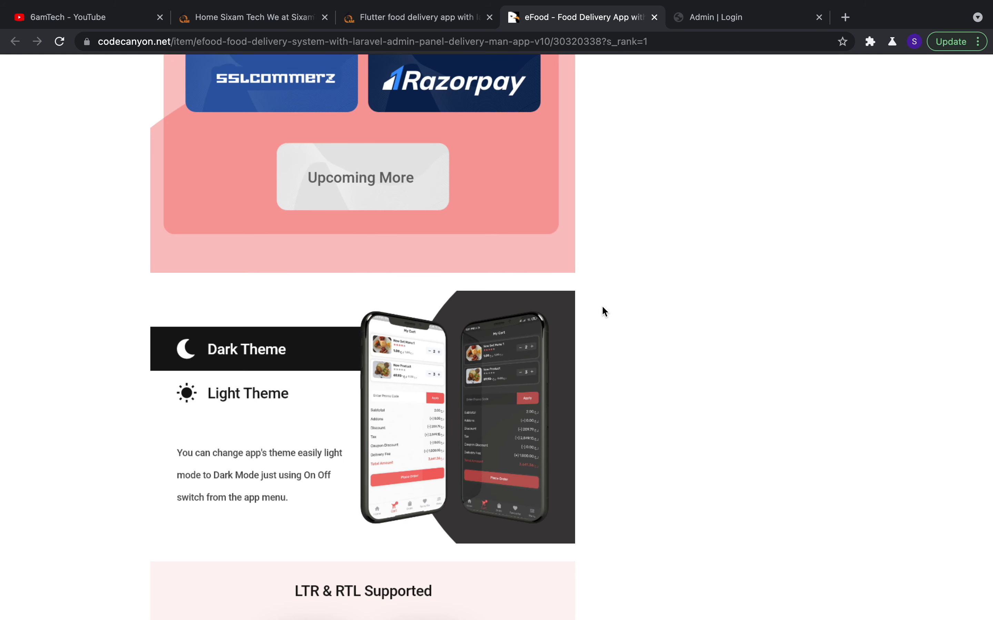
scroll(604, 311, "down", 4)
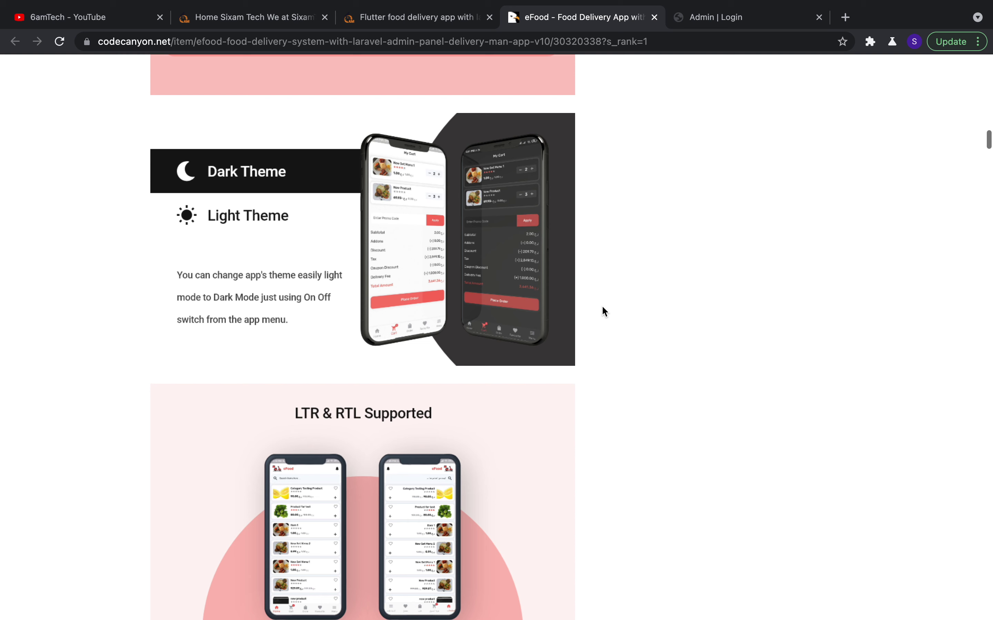
scroll(604, 310, "down", 1)
scroll(585, 352, "up", 3)
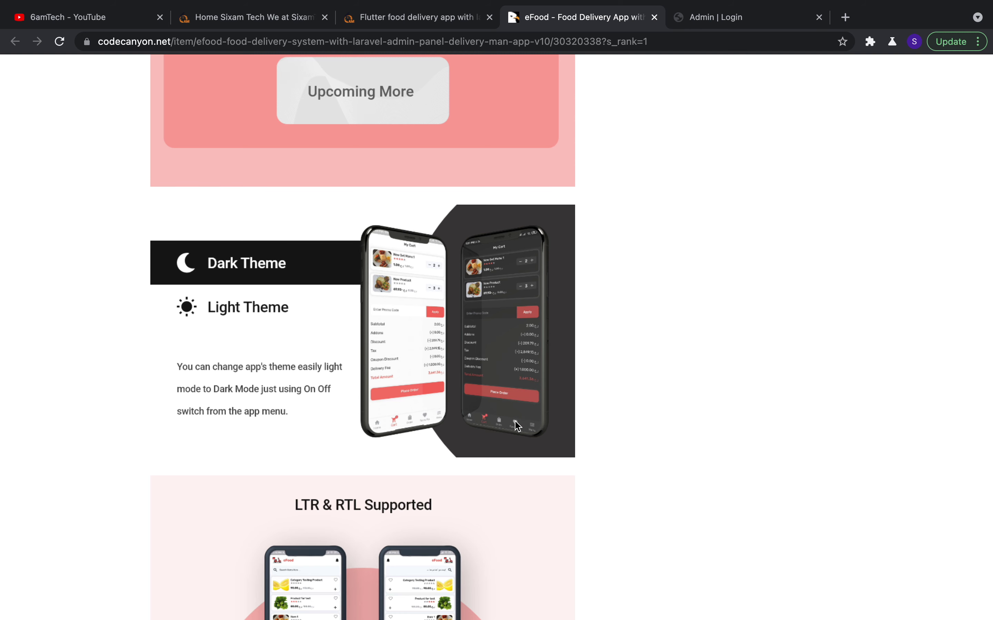
scroll(518, 427, "down", 10)
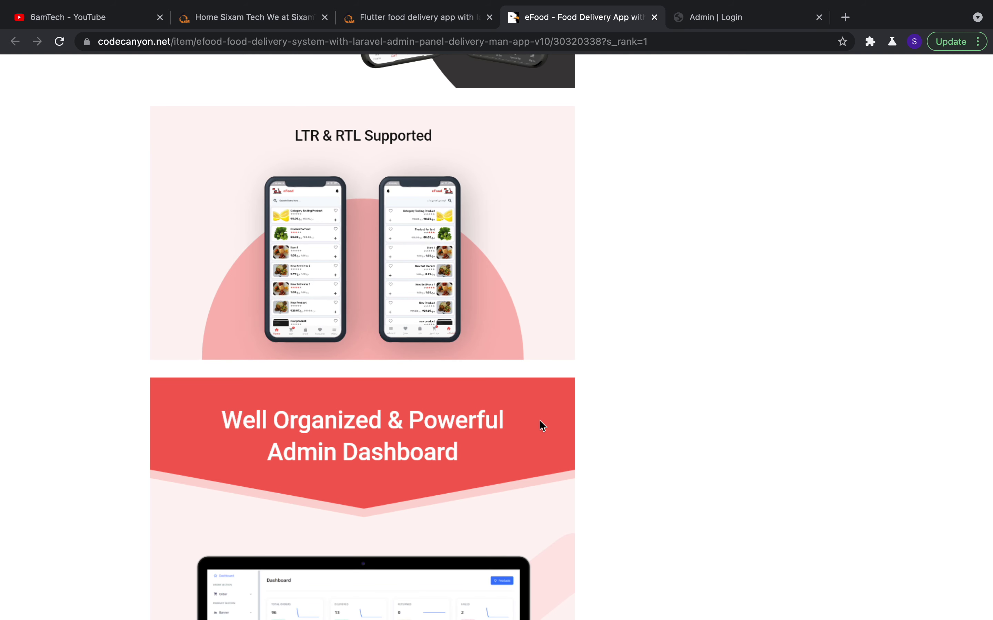
scroll(541, 440, "down", 15)
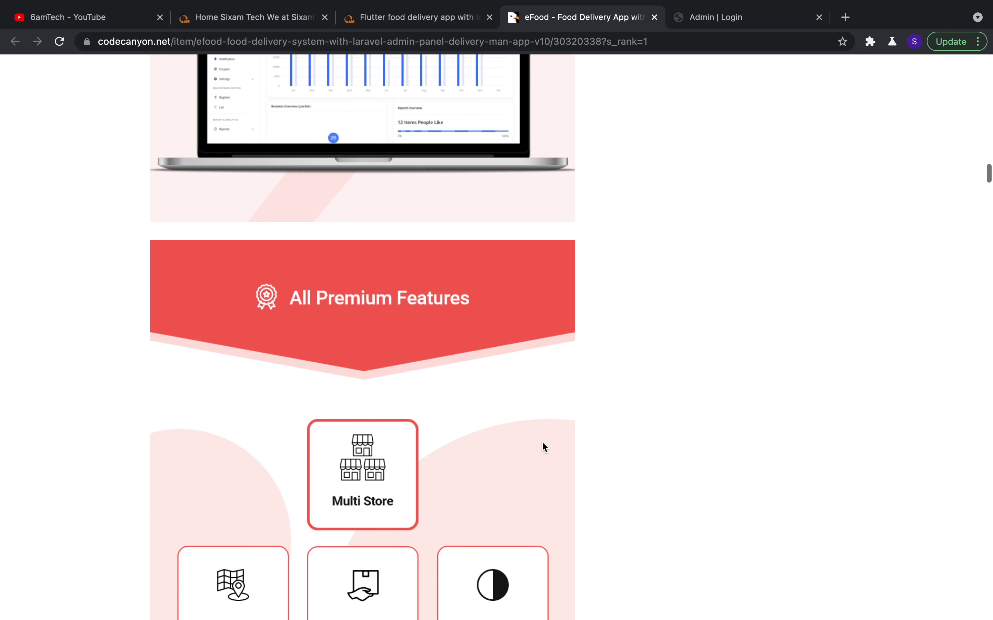
scroll(542, 442, "down", 20)
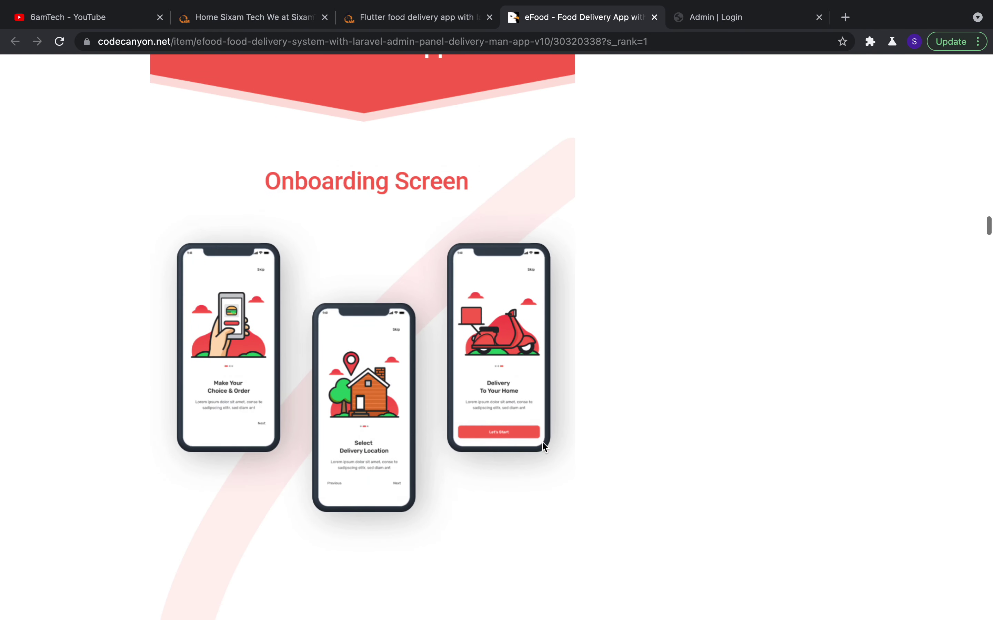
scroll(544, 447, "down", 20)
scroll(544, 446, "up", 12)
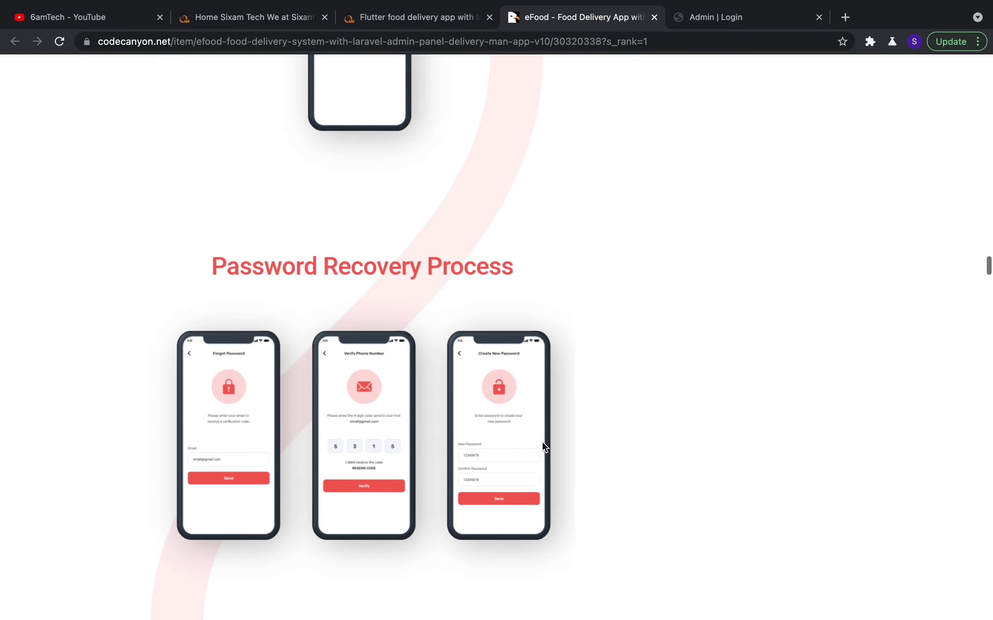
scroll(544, 446, "up", 20)
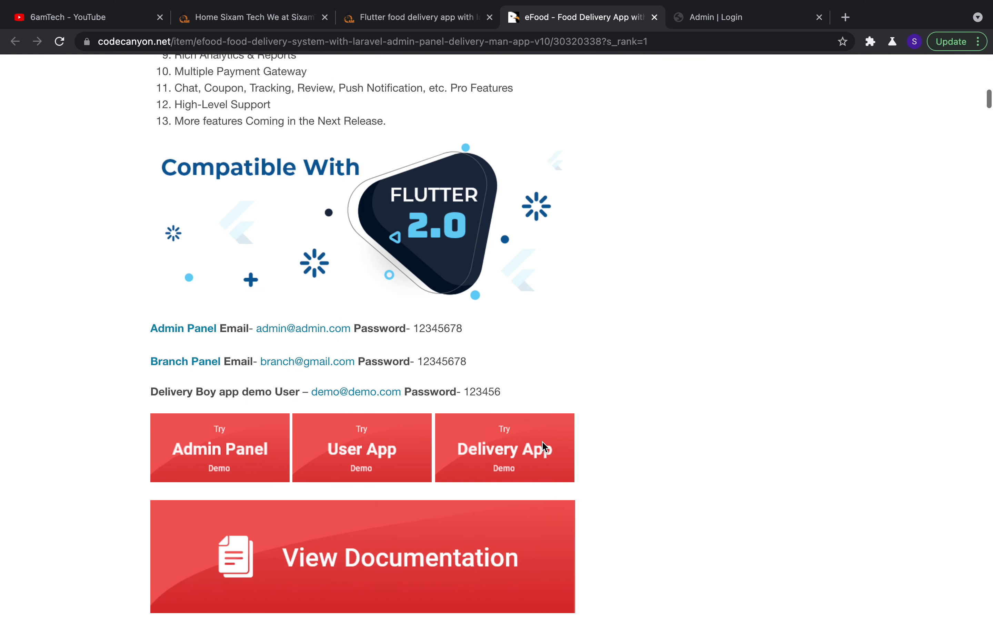
scroll(542, 442, "up", 15)
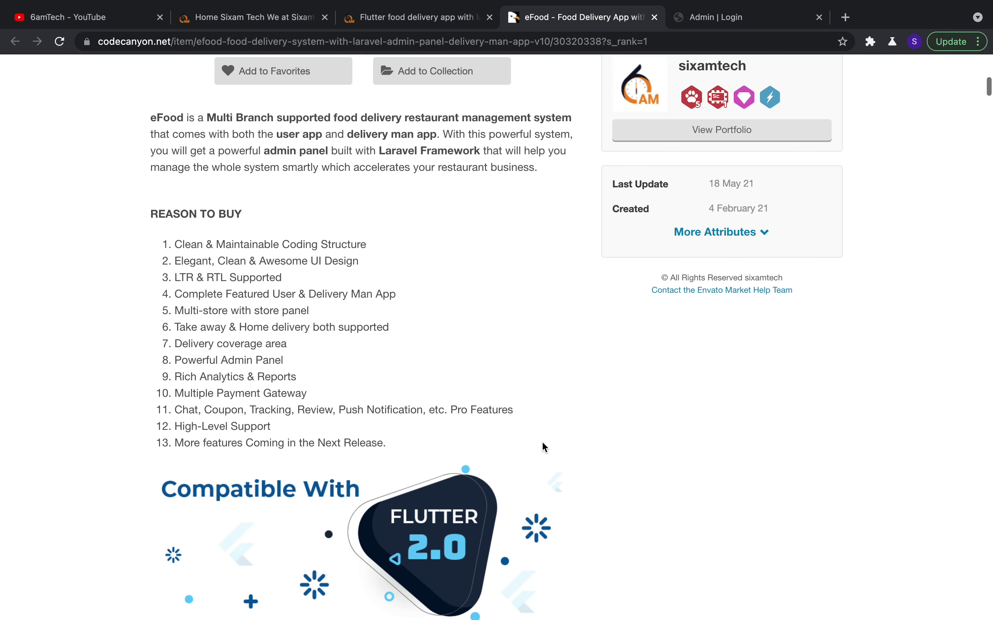
scroll(544, 447, "up", 2)
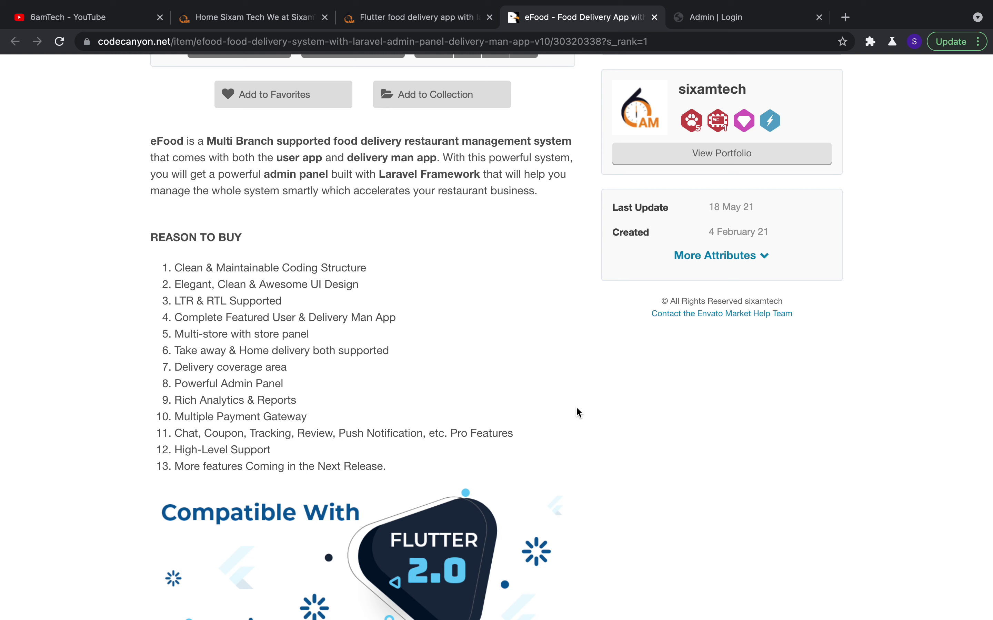
left_click(727, 20)
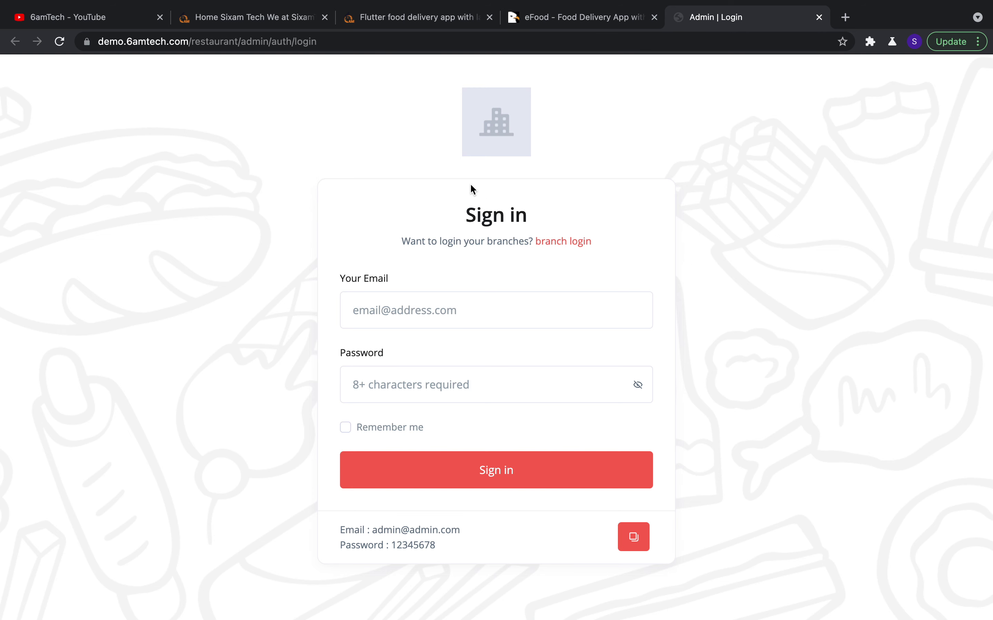
Load the demo.6amtech.com home page and open the E-FOOD admin sign-in page
left_click_drag(196, 41, 371, 60)
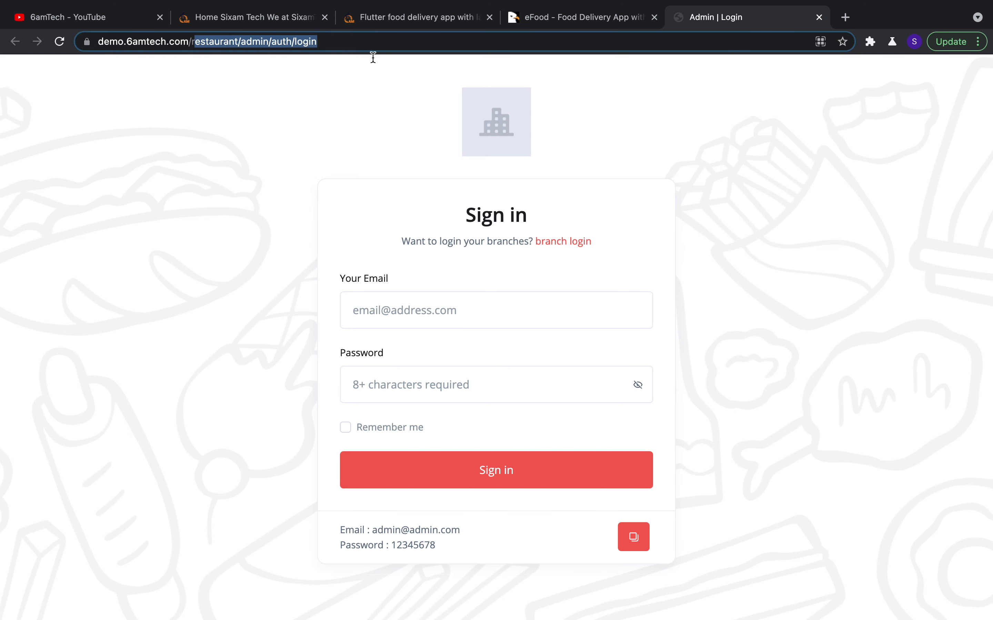
type("r")
key("BackSpace")
key("BackSpace")
key("Return")
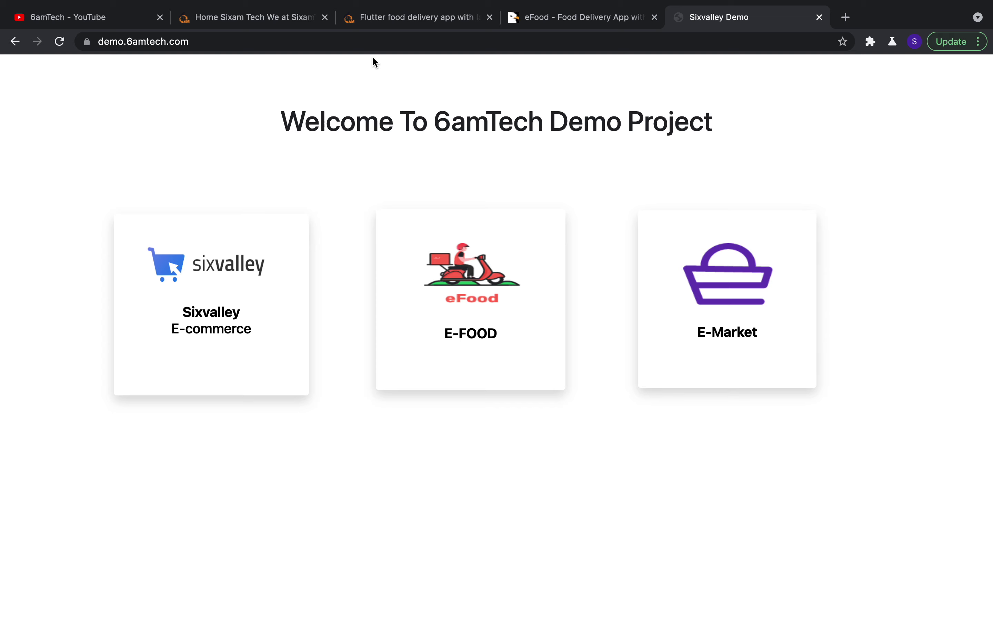
left_click(491, 329)
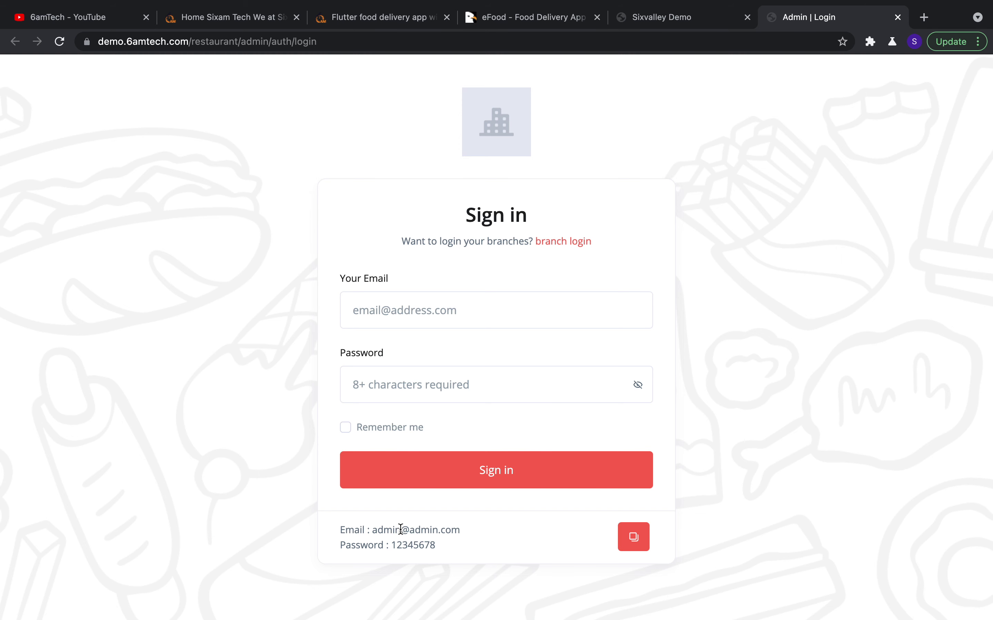
Fill in the demo admin credentials, reveal the password and sign in
left_click(642, 538)
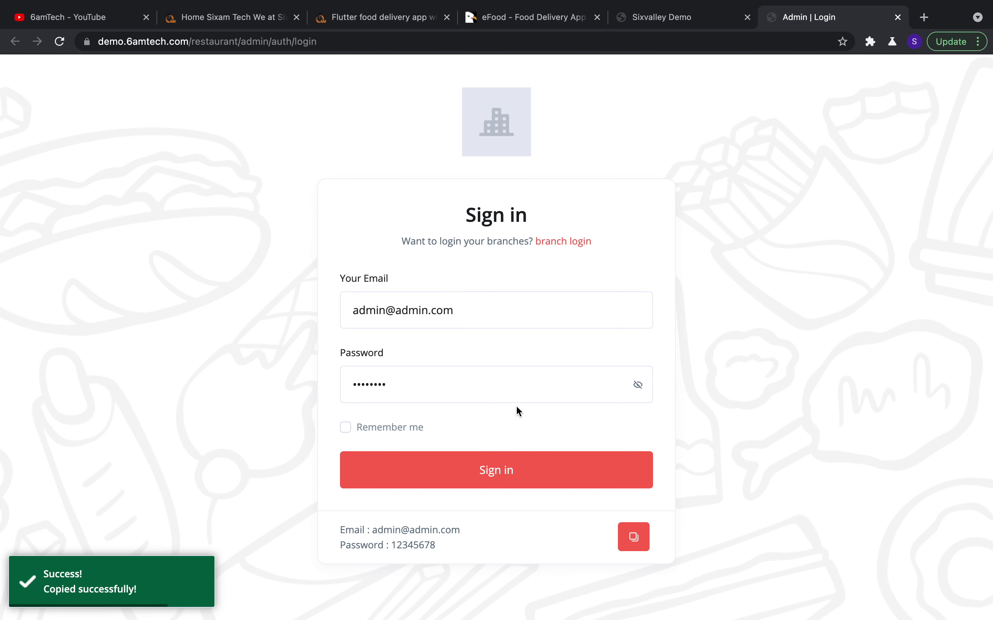
left_click(638, 393)
left_click(498, 477)
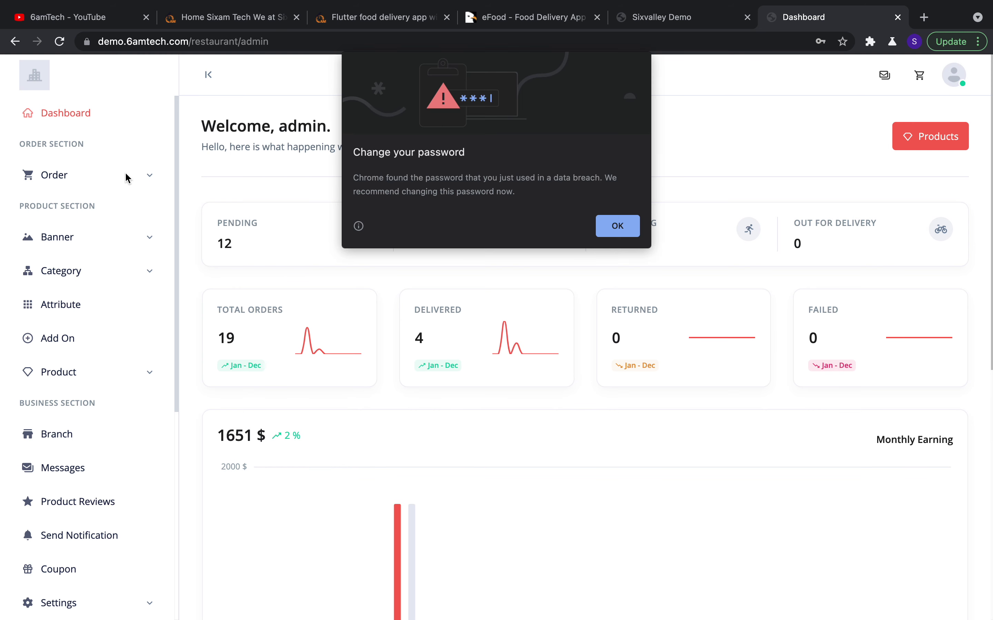
Dismiss the browser's password prompts and open the pending Order List from the new-order alert
left_click(616, 229)
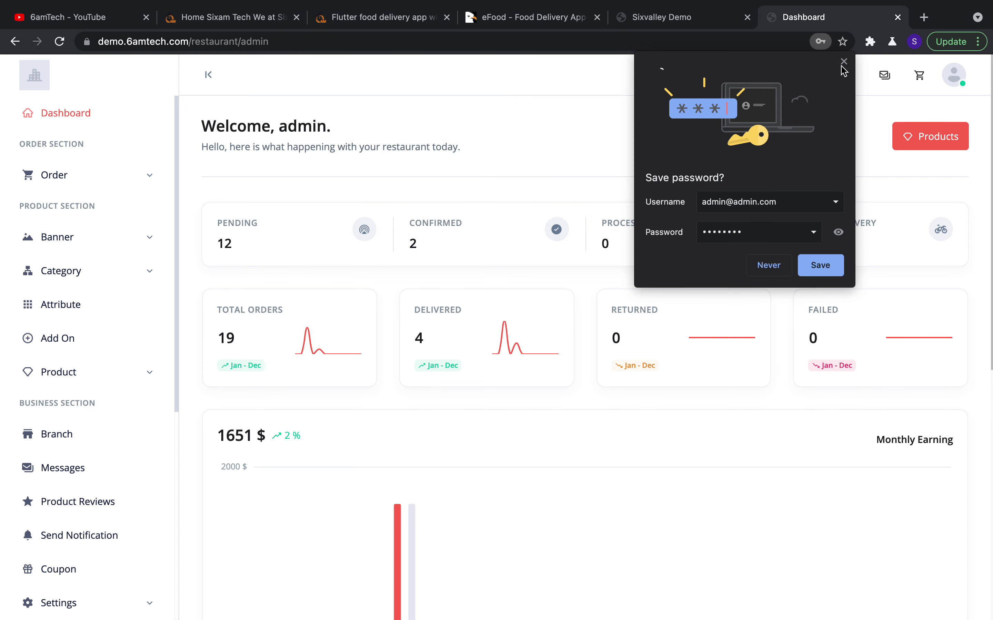
left_click(843, 62)
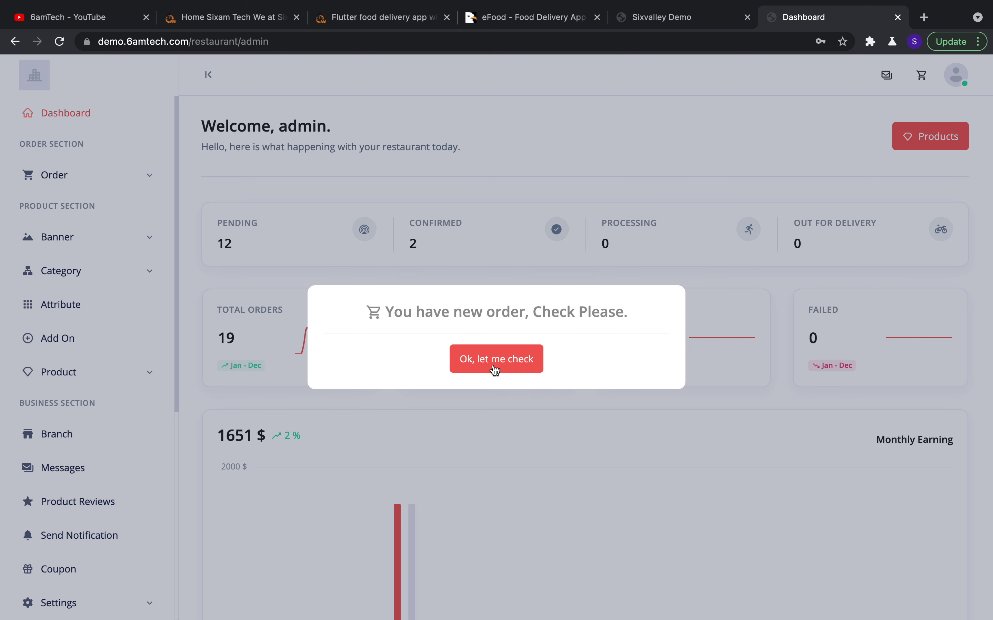
left_click(495, 369)
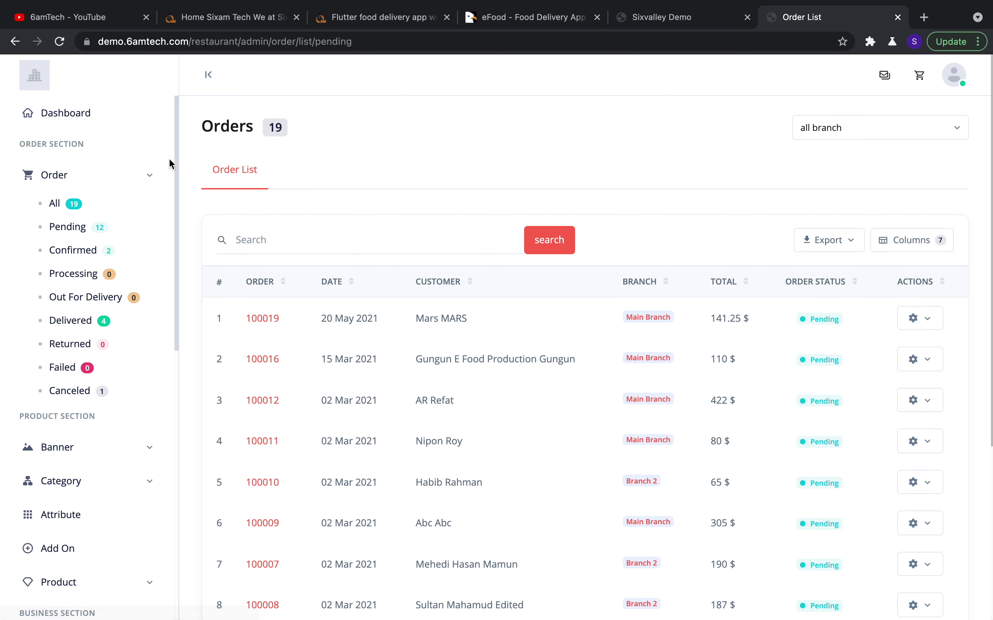
Review the dashboard's 19-order status counts, Monthly Earning chart and Reports Overview
left_click(71, 114)
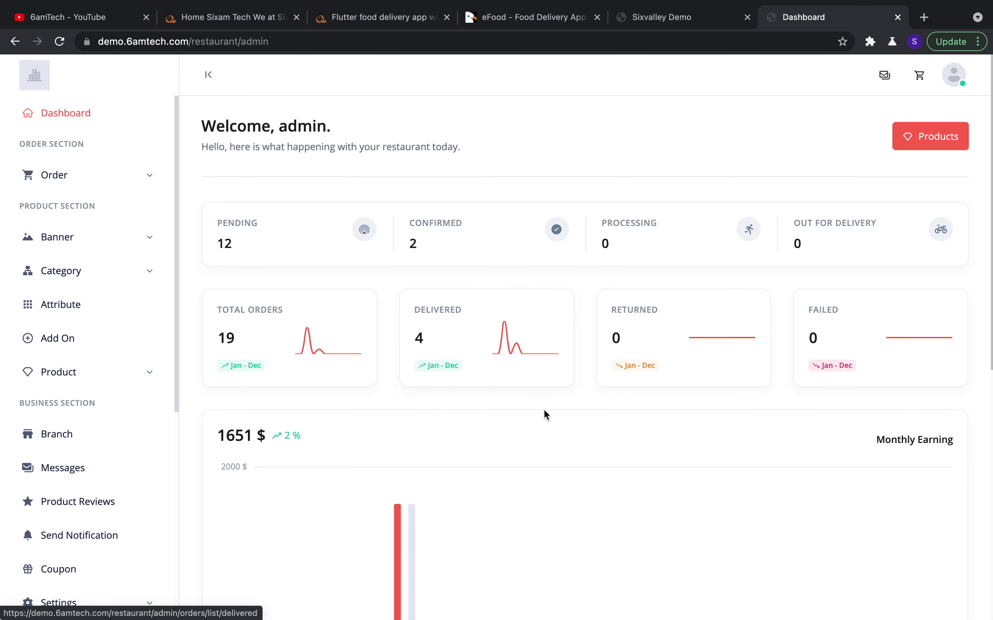
scroll(619, 390, "down", 10)
scroll(619, 391, "up", 8)
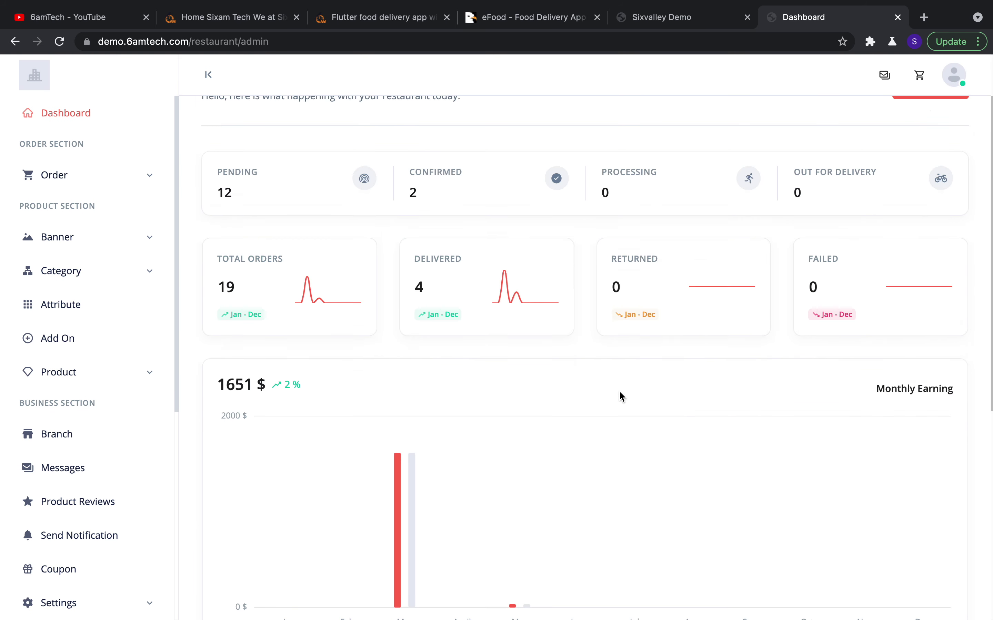
scroll(619, 393, "up", 2)
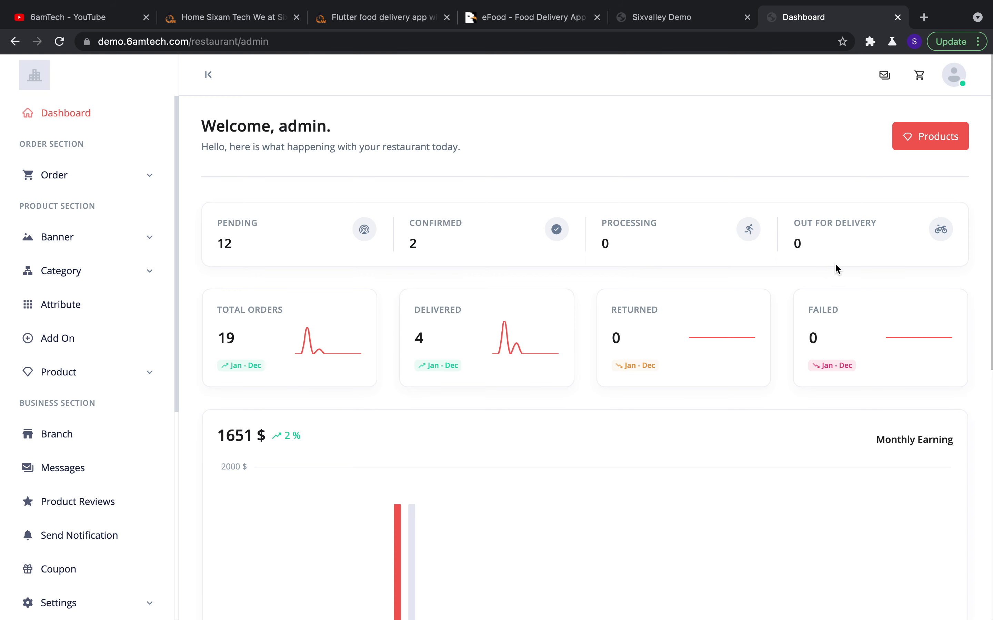
scroll(580, 410, "down", 1)
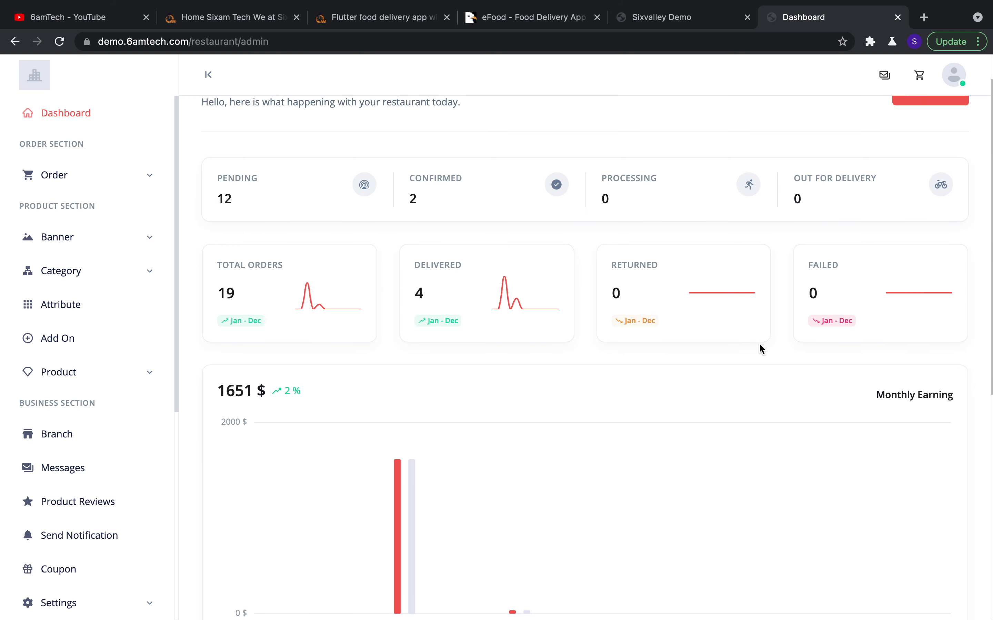
scroll(658, 414, "down", 6)
scroll(509, 410, "up", 2)
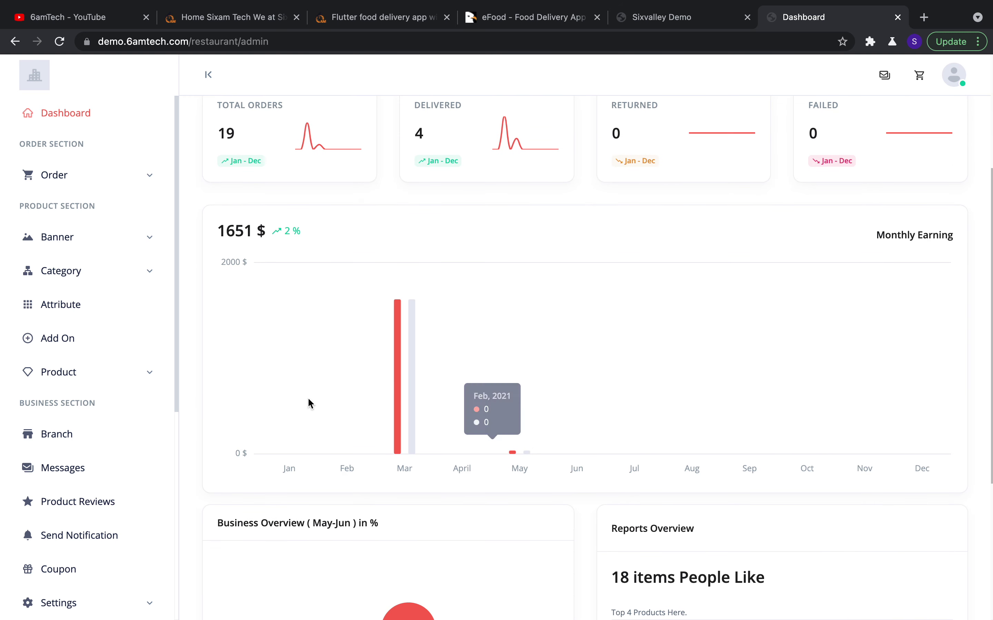
scroll(509, 489, "down", 6)
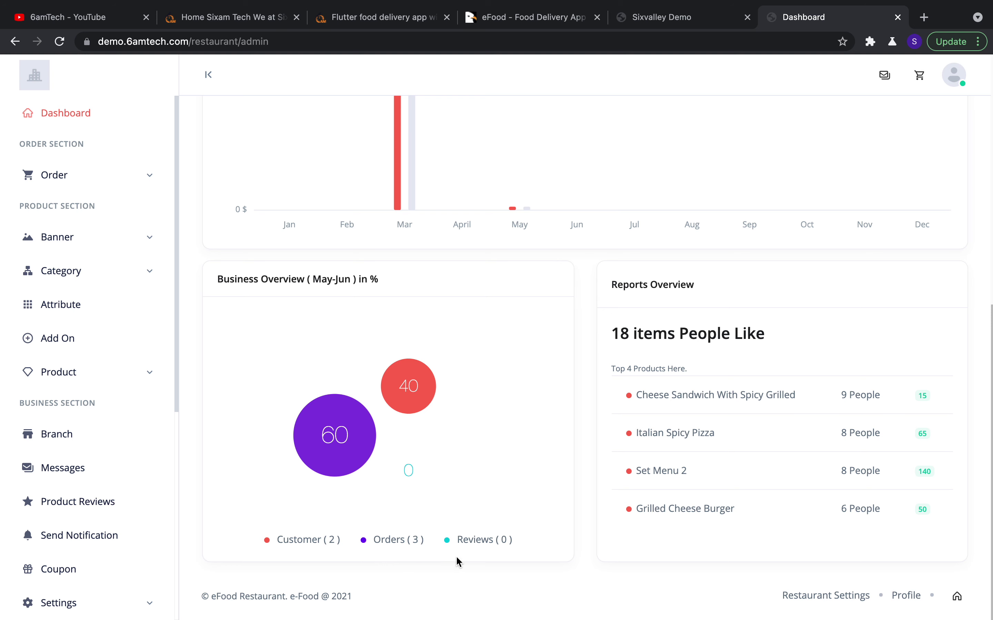
scroll(690, 408, "up", 1)
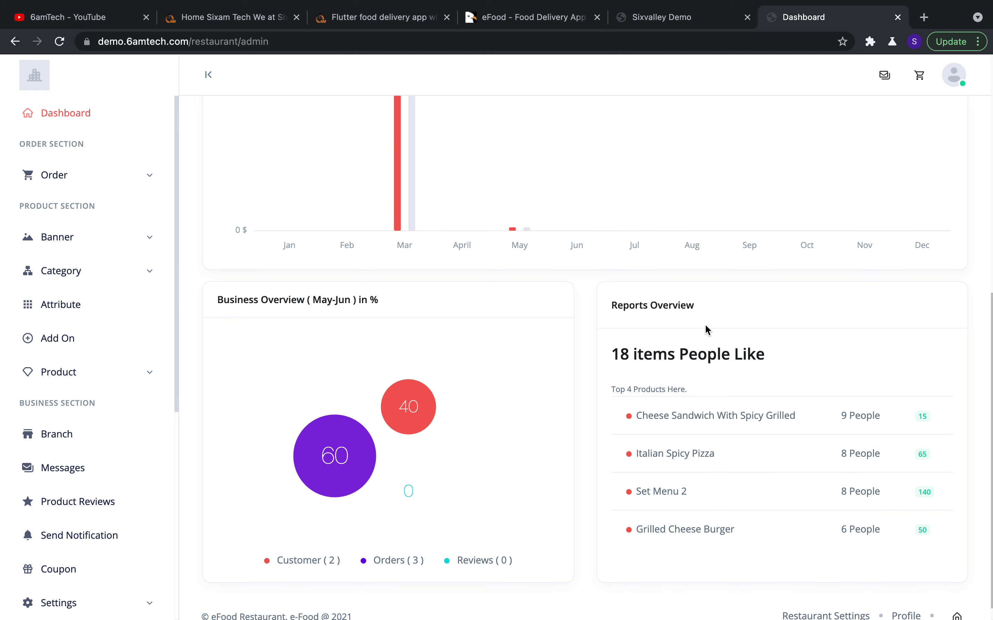
scroll(705, 328, "up", 10)
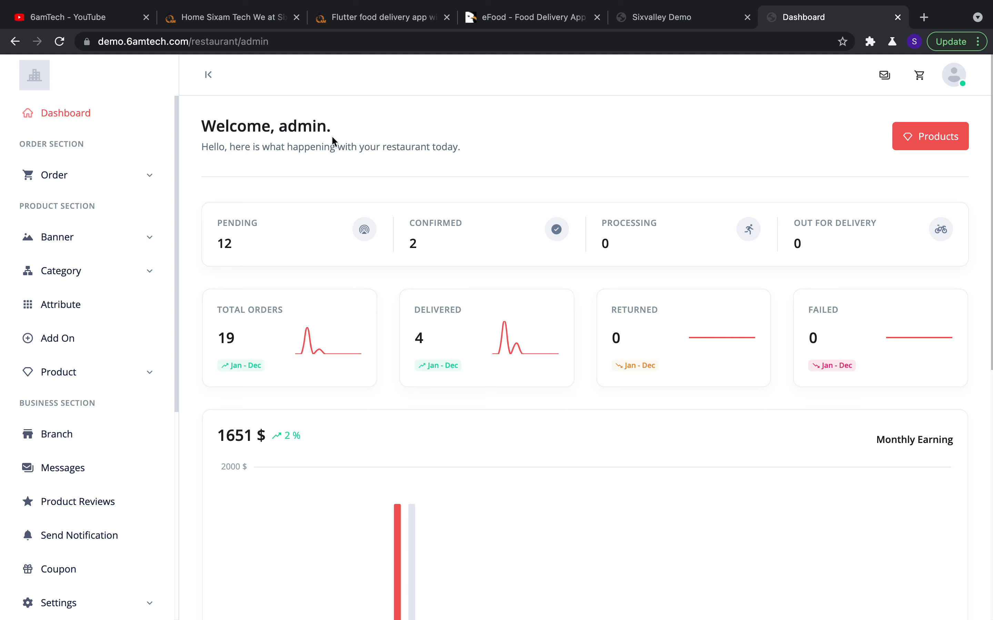
left_click(133, 176)
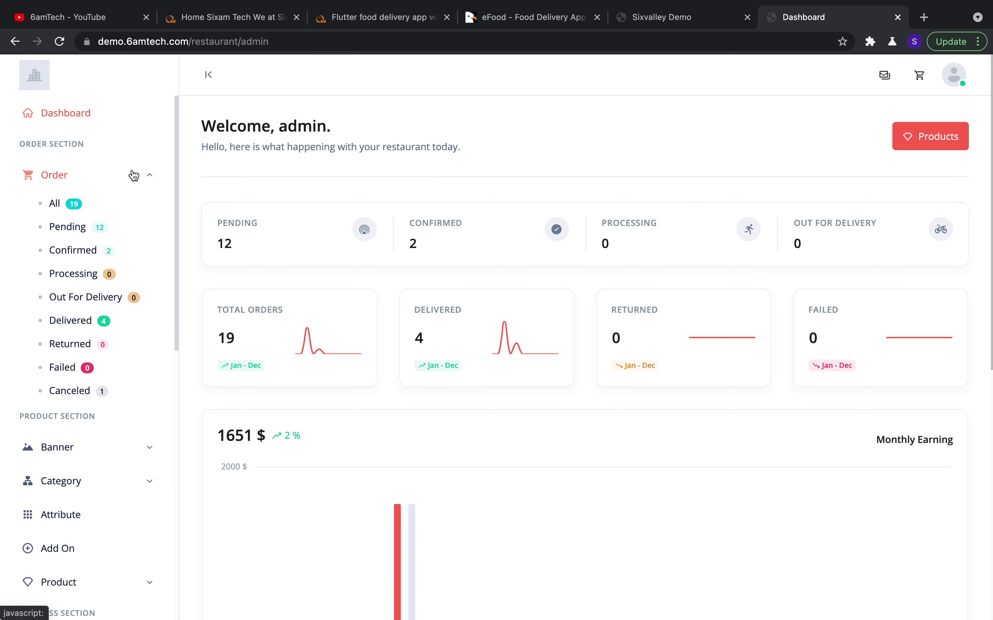
List all 19 orders and check the branch filter options, keeping all branches
left_click(54, 205)
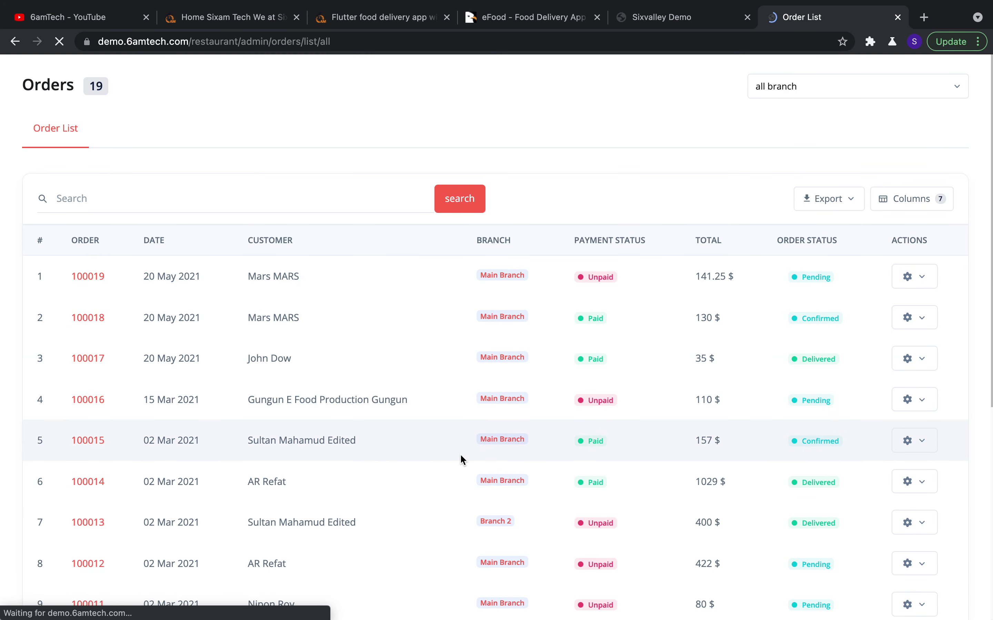
scroll(576, 463, "down", 13)
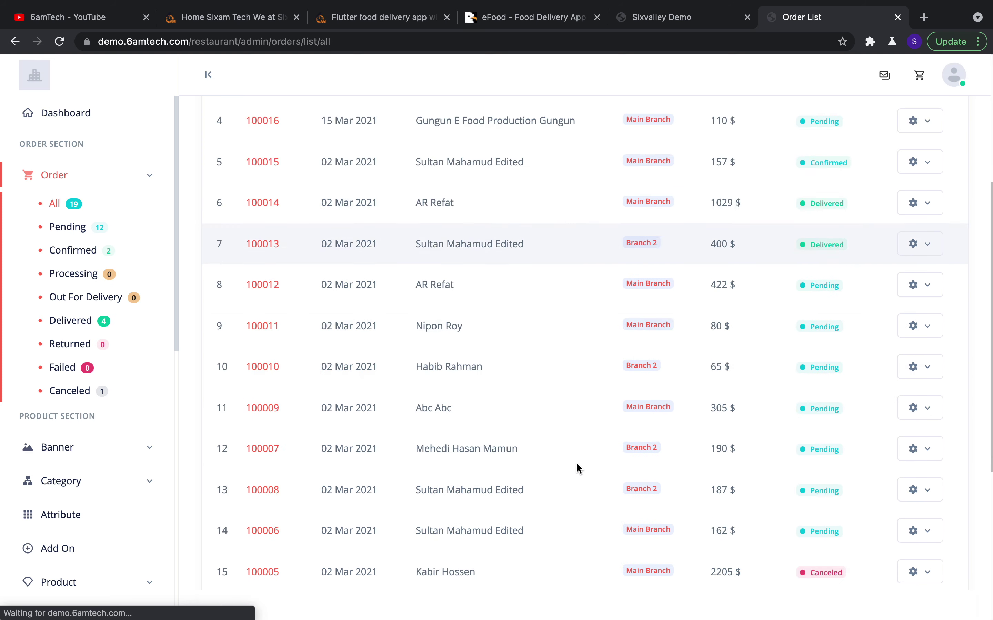
scroll(576, 463, "up", 7)
scroll(576, 463, "up", 6)
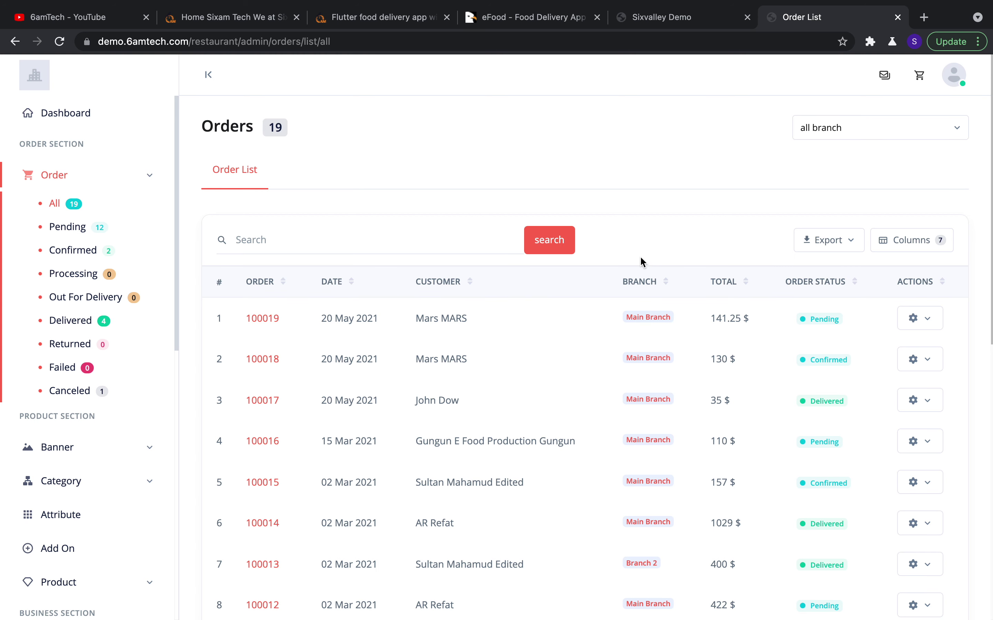
left_click(841, 140)
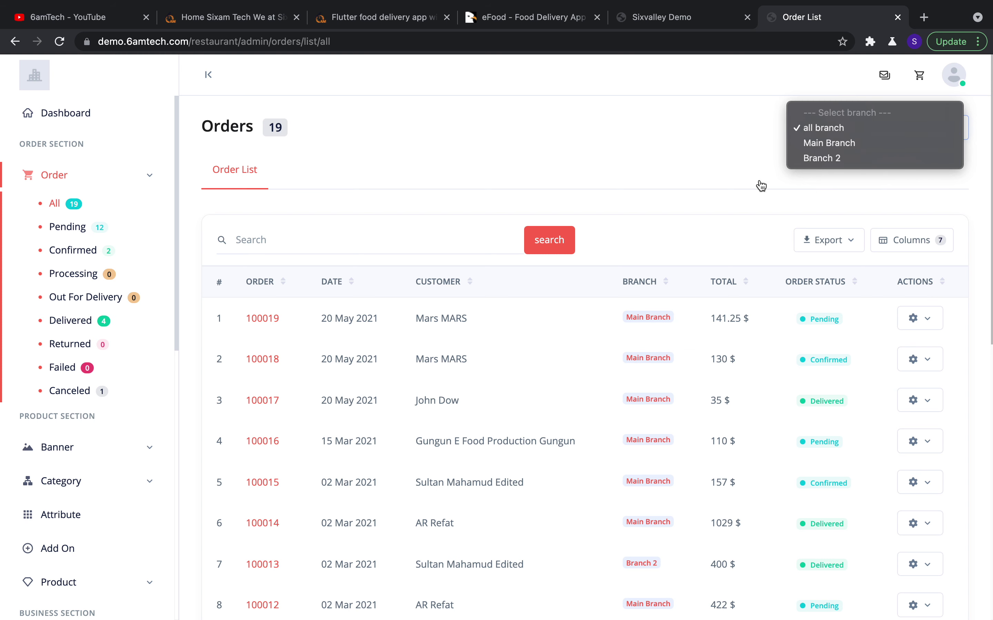
left_click(657, 255)
Open the newest order, 100019, from the order table
scroll(593, 456, "down", 5)
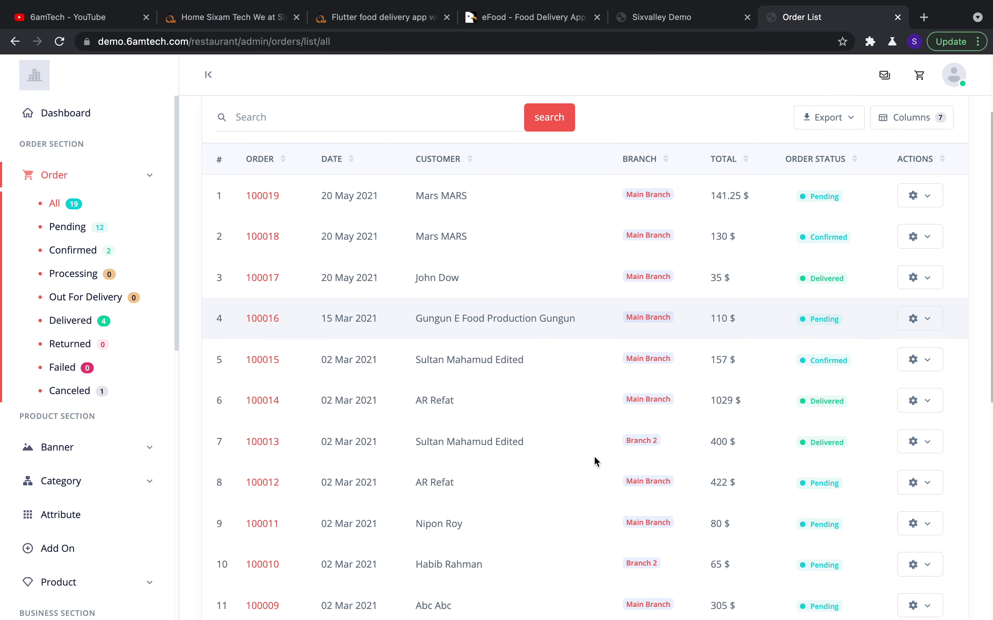
scroll(593, 455, "up", 4)
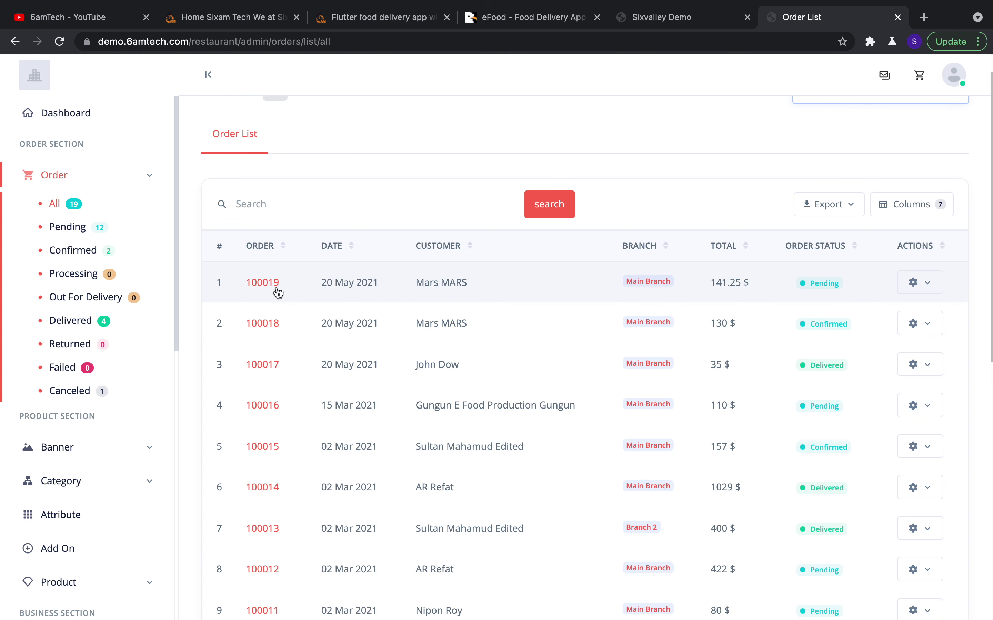
left_click(267, 287)
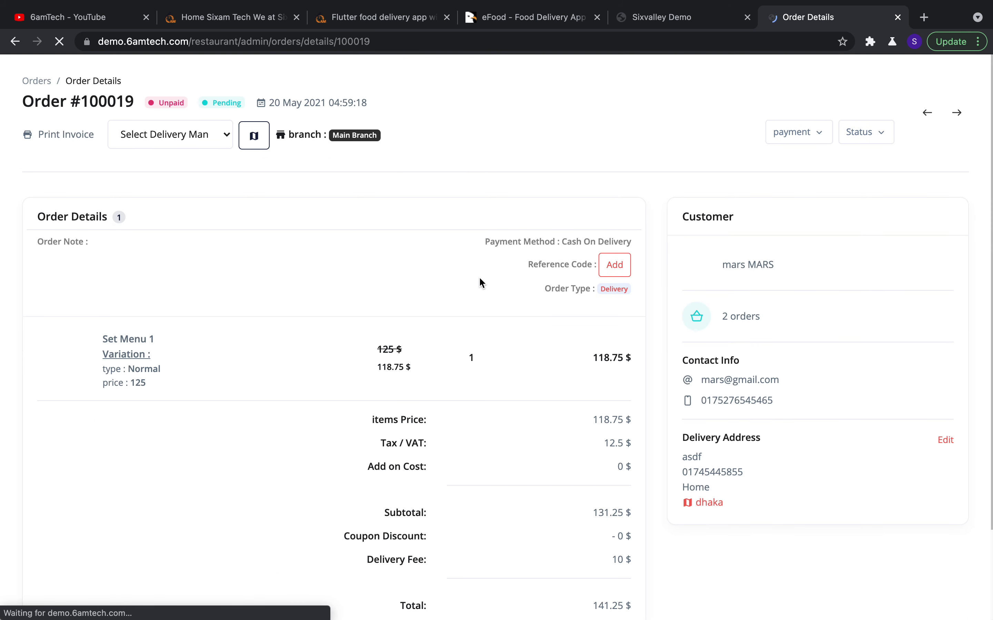
Review order 100019's Set Menu 1, 12.5 $ tax, 10 $ delivery and customer contact details
scroll(567, 460, "down", 2)
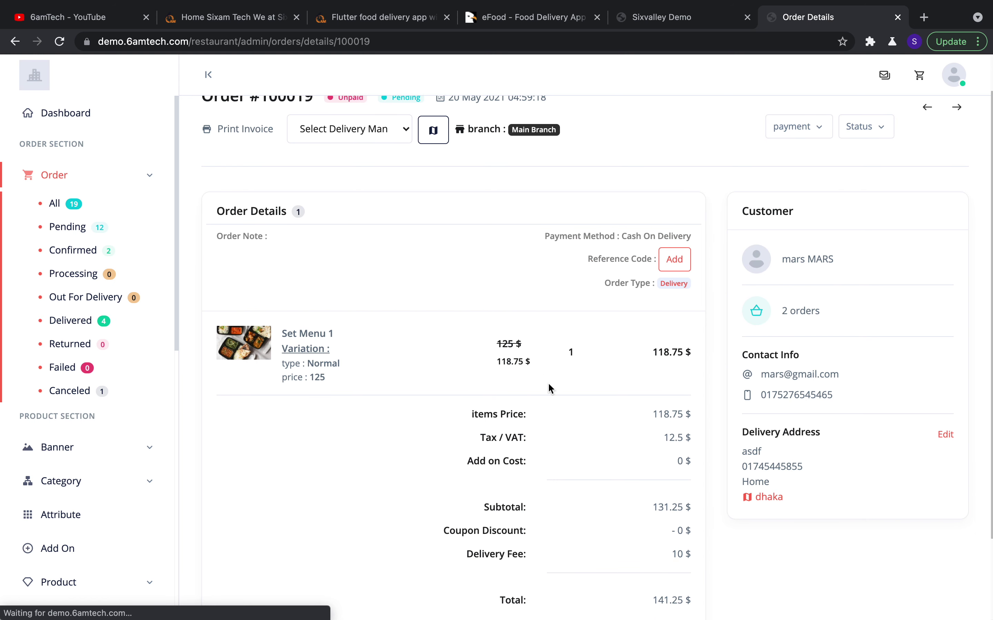
scroll(548, 389, "down", 2)
scroll(550, 388, "down", 2)
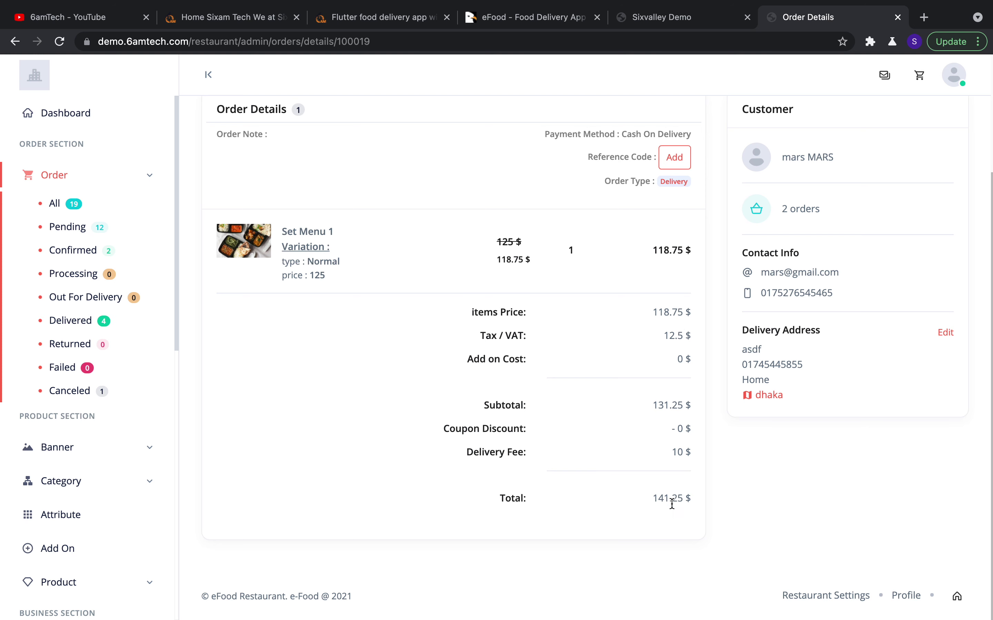
scroll(700, 484, "up", 4)
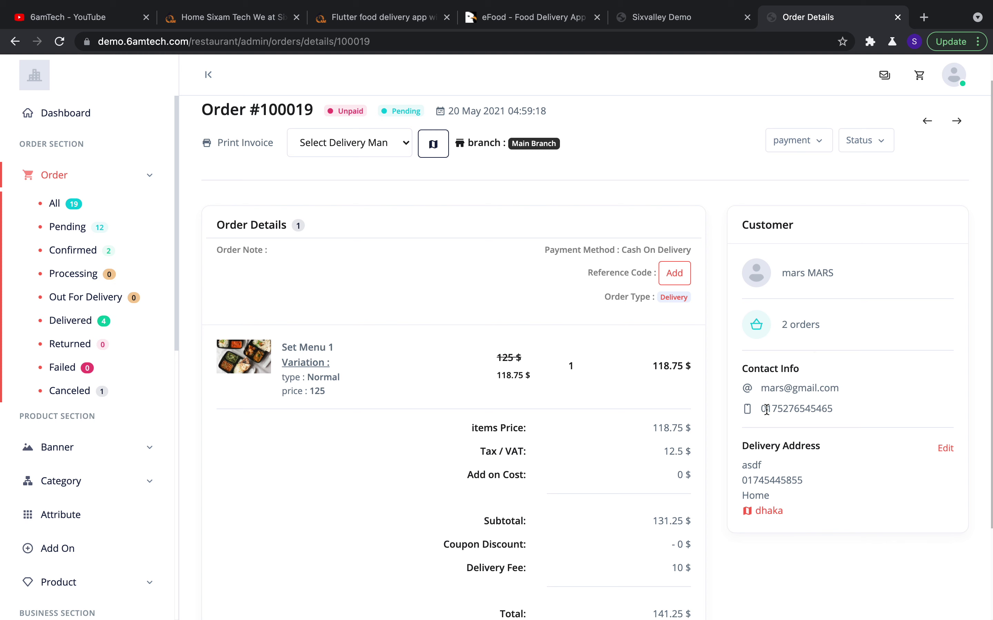
left_click_drag(766, 409, 782, 409)
left_click_drag(743, 460, 762, 466)
left_click(803, 480)
scroll(802, 480, "down", 1)
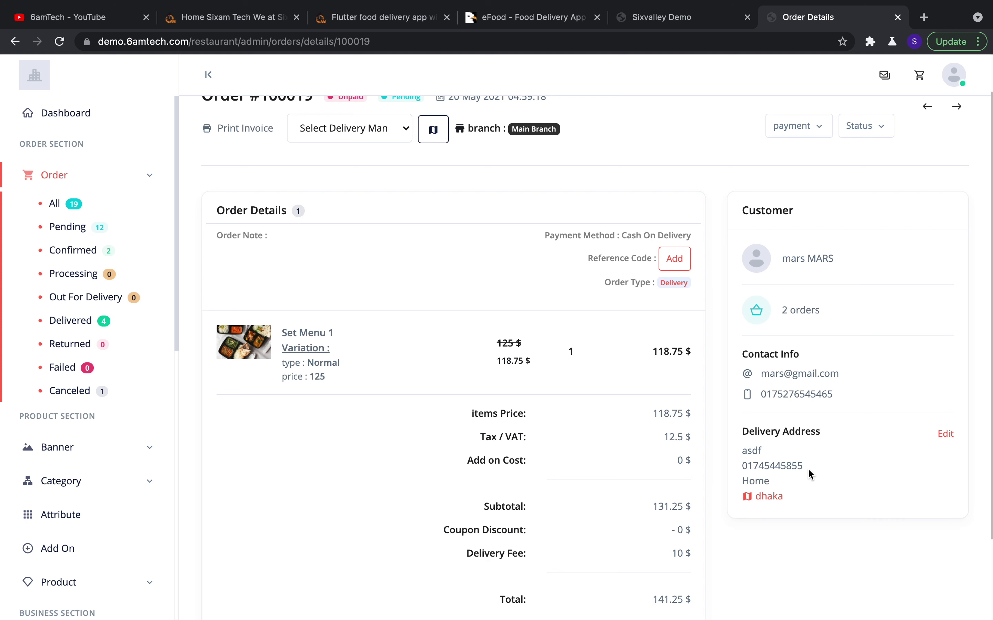
Glance at the Home delivery address editor without saving, then open the dhaka location on a map
left_click(945, 434)
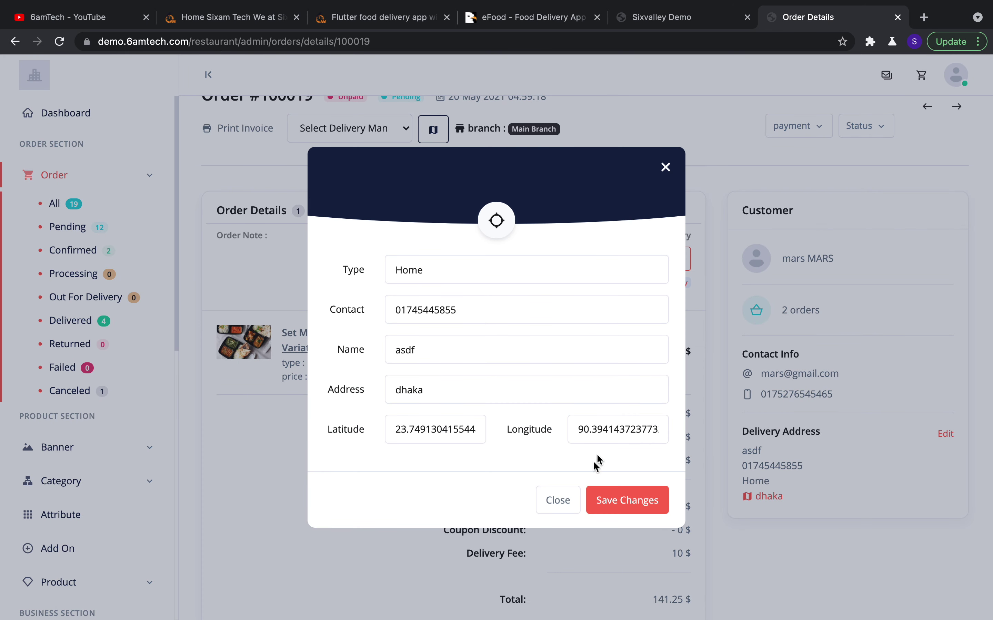
left_click(665, 168)
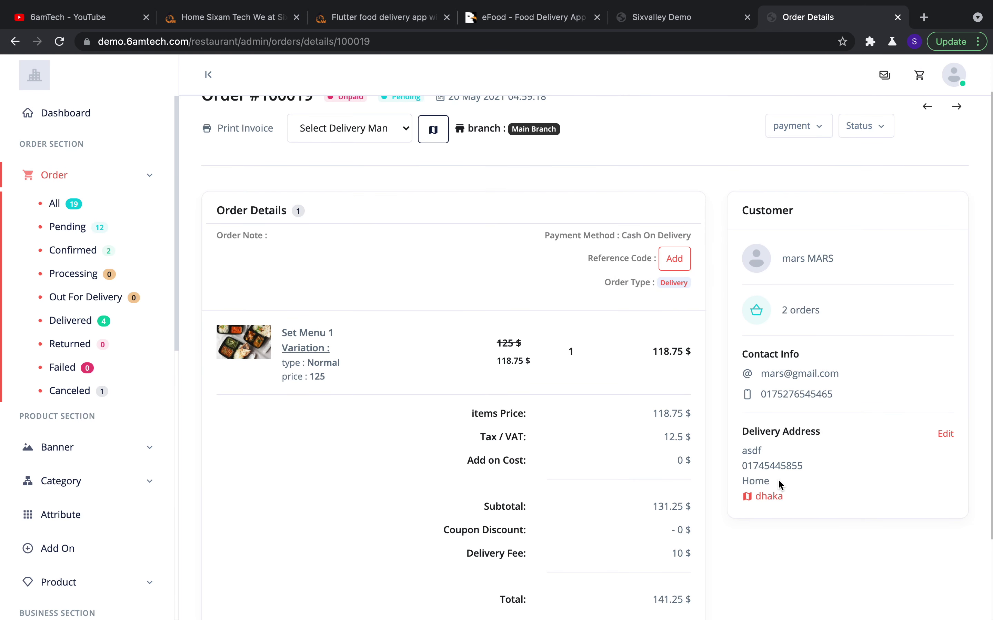
left_click(769, 497)
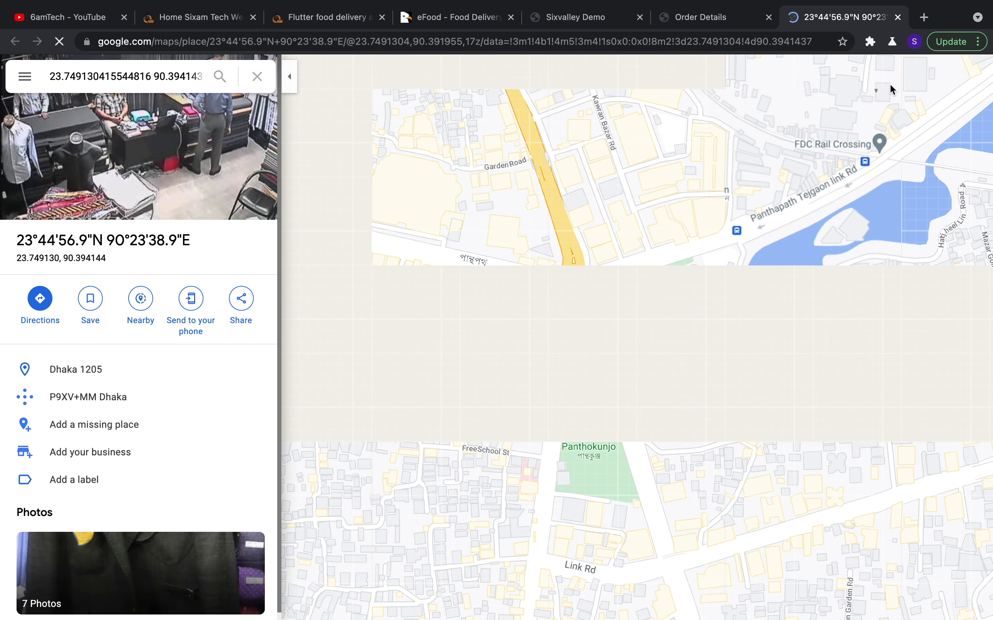
mouse_move(895, 4)
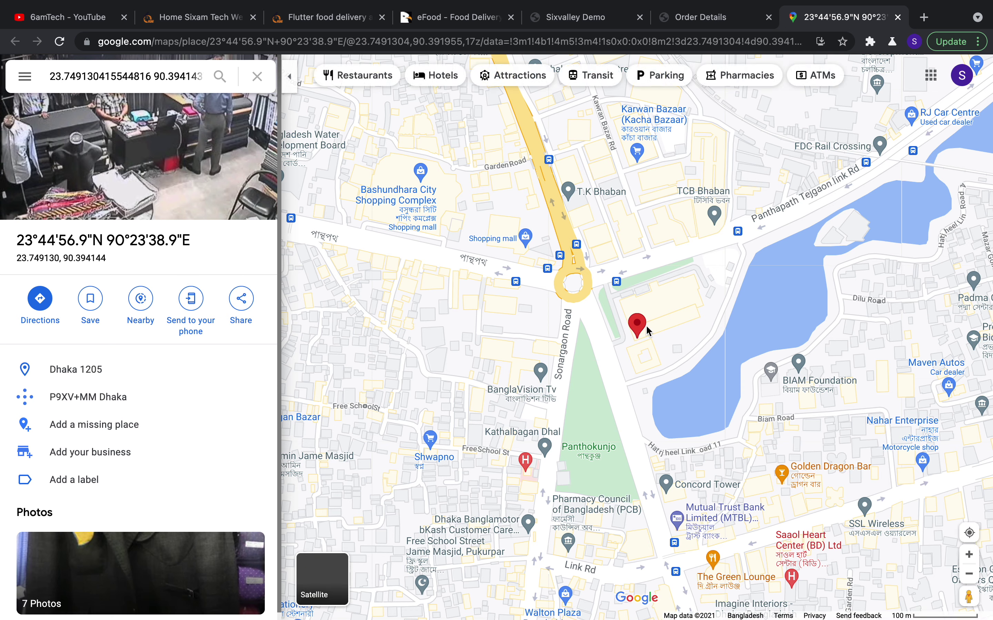
mouse_move(923, 3)
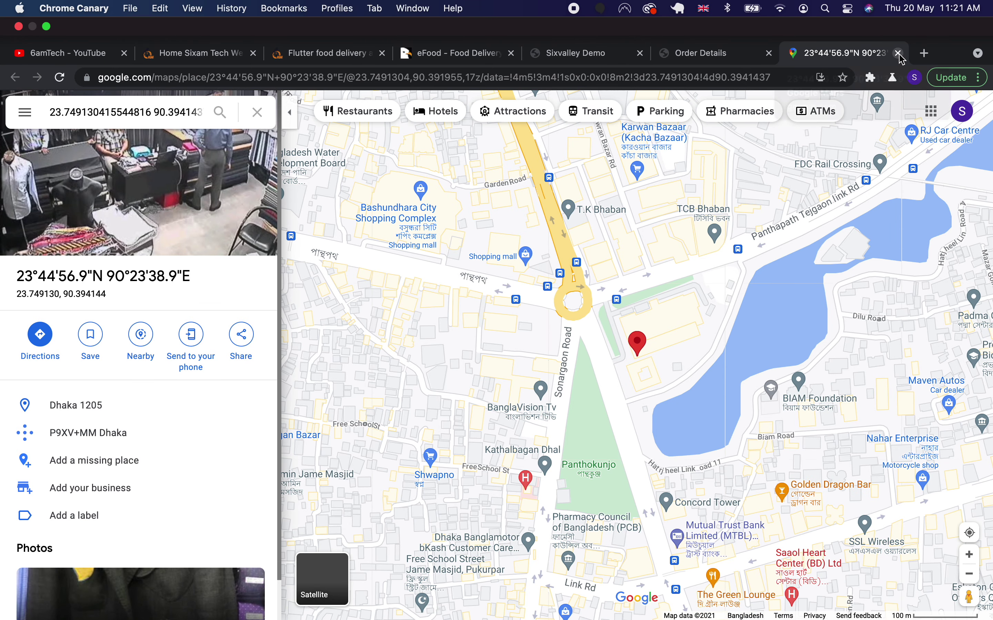
left_click(898, 53)
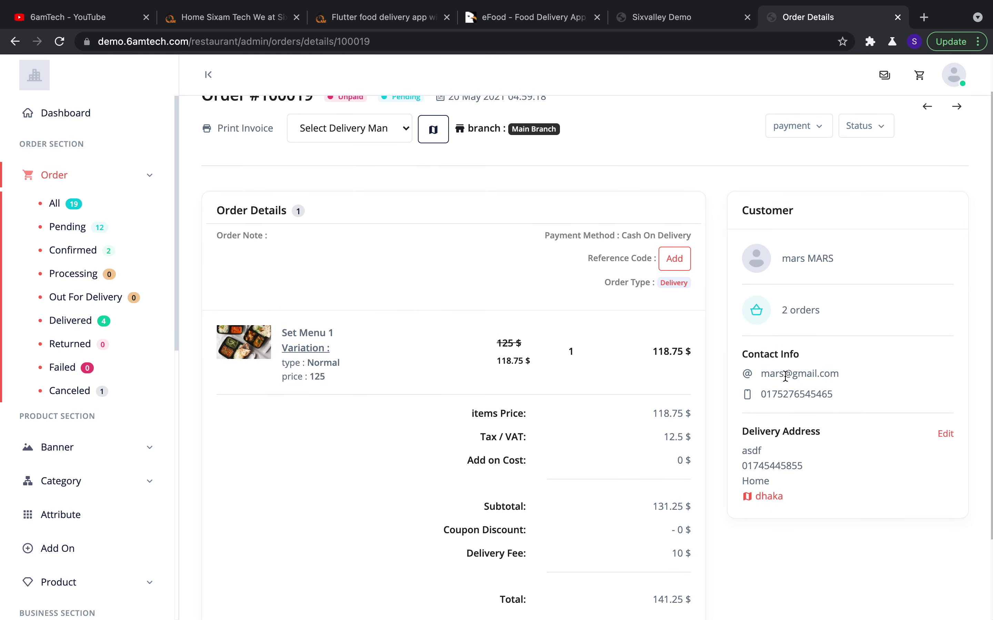
scroll(626, 409, "up", 2)
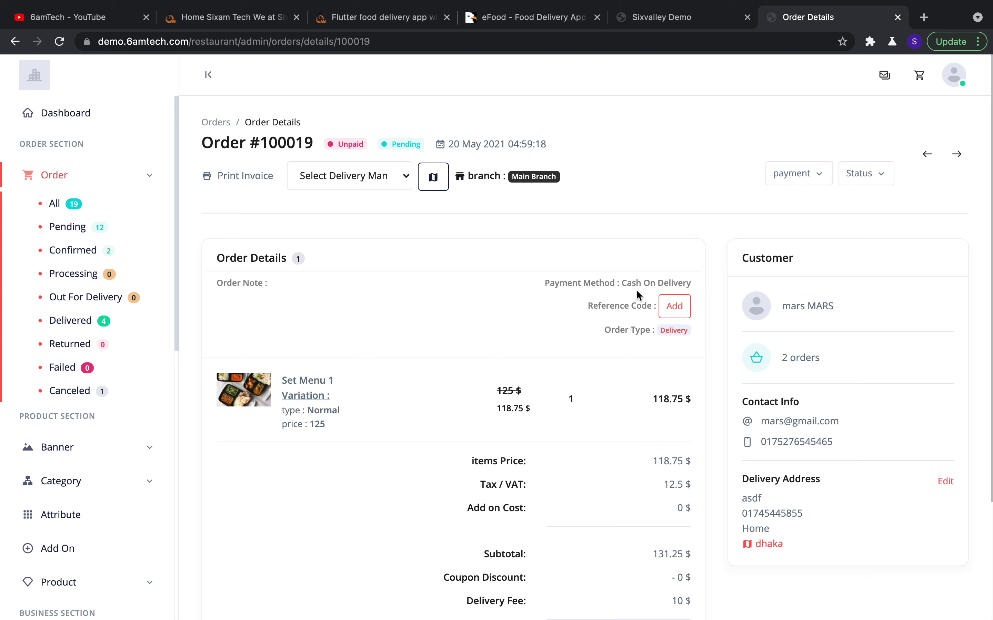
left_click(674, 306)
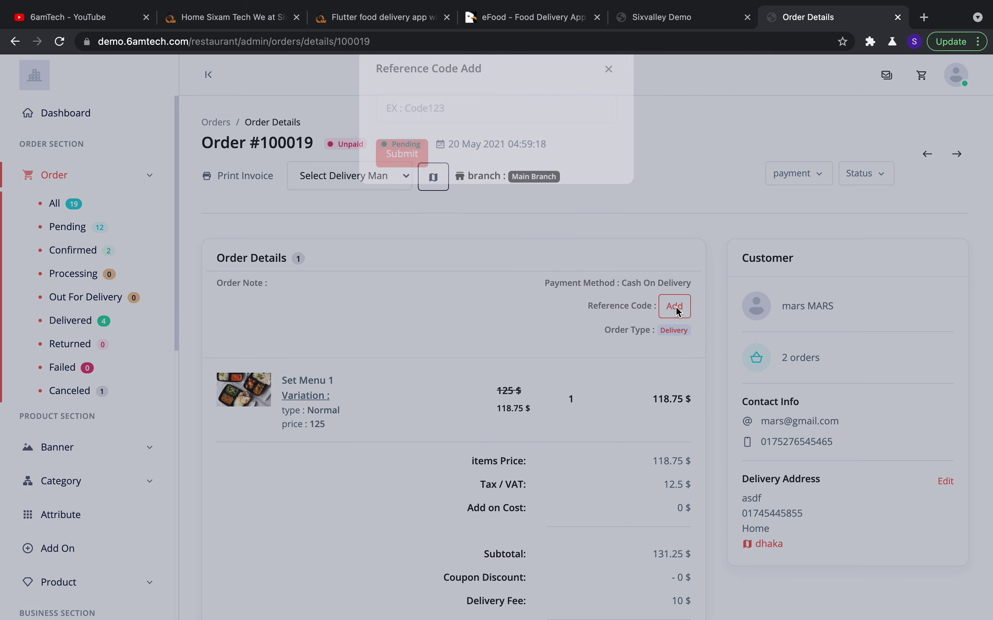
left_click(608, 95)
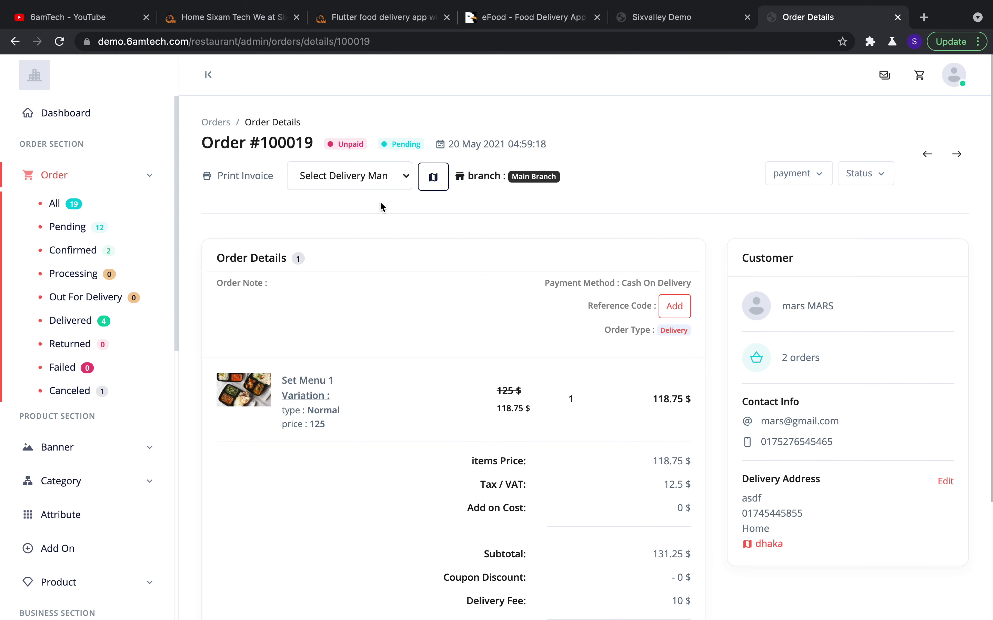
left_click(397, 183)
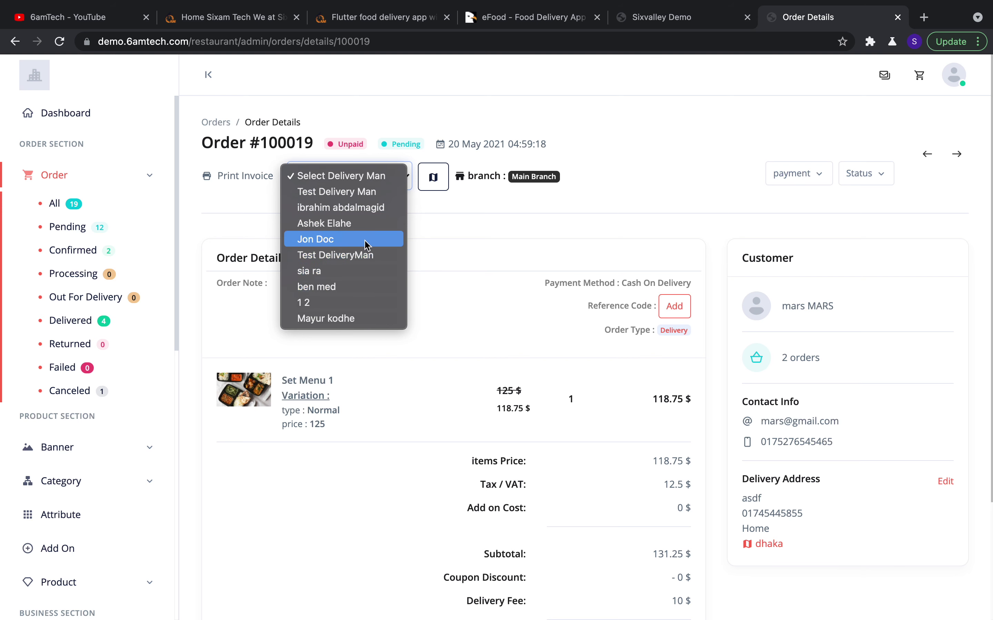
left_click(483, 231)
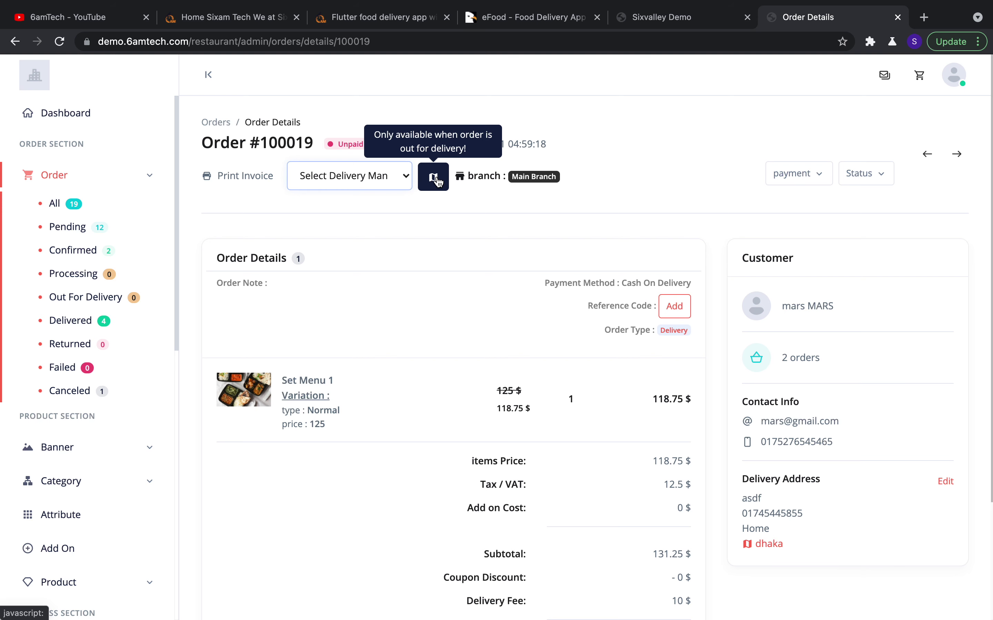
left_click(403, 179)
left_click(453, 208)
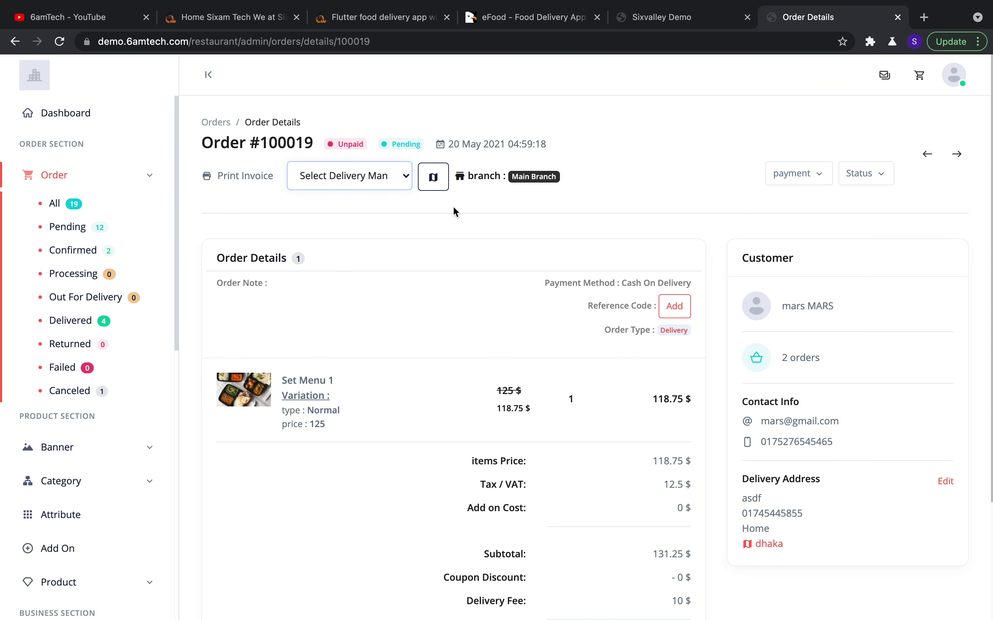
Check order 100019's payment and status options without changes, leaving it unpaid and Pending
left_click(794, 179)
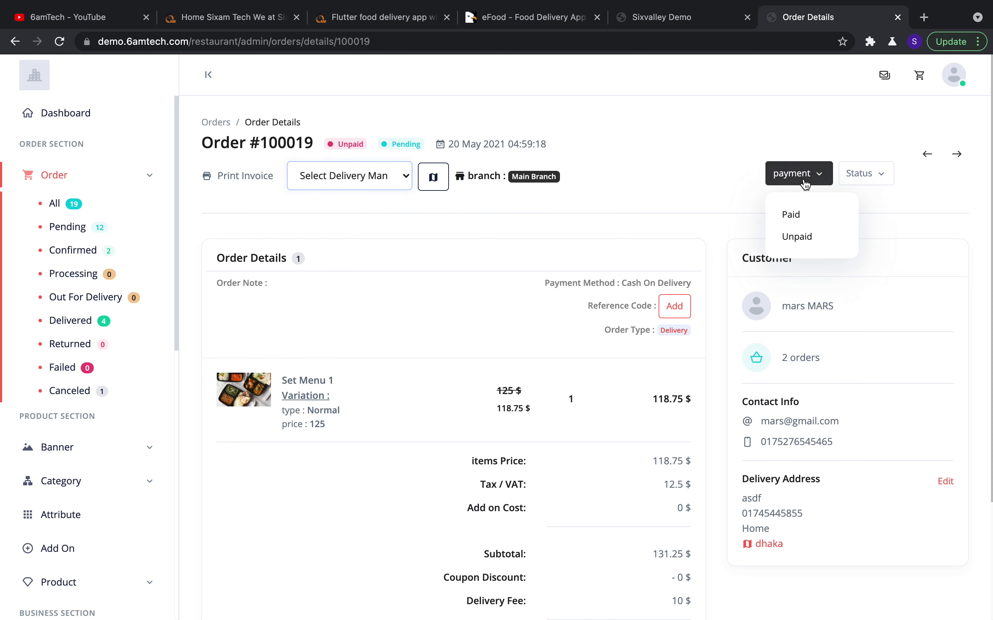
left_click(865, 174)
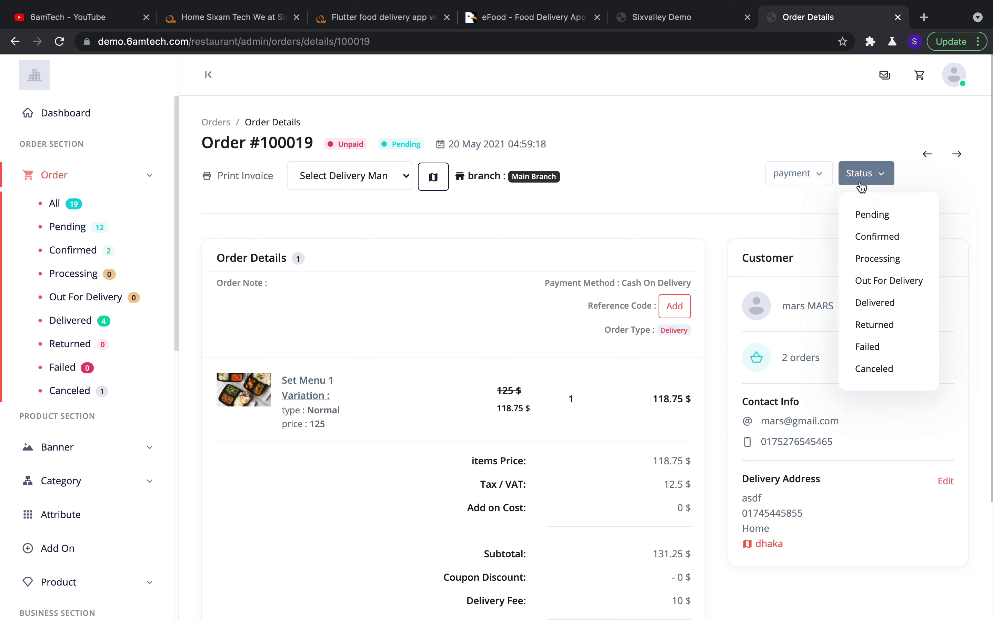
left_click(727, 196)
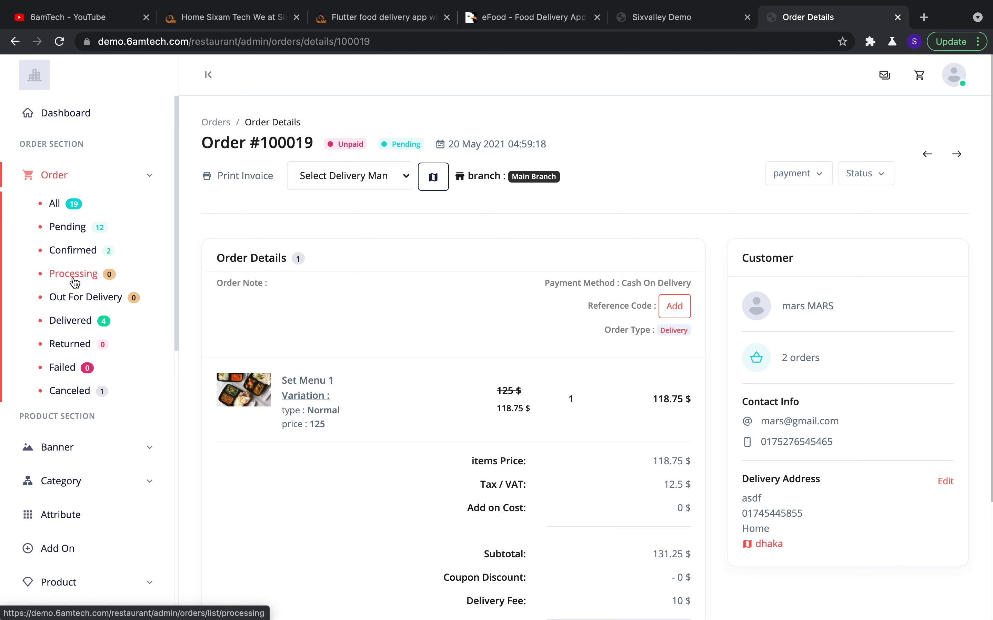
scroll(87, 341, "down", 1)
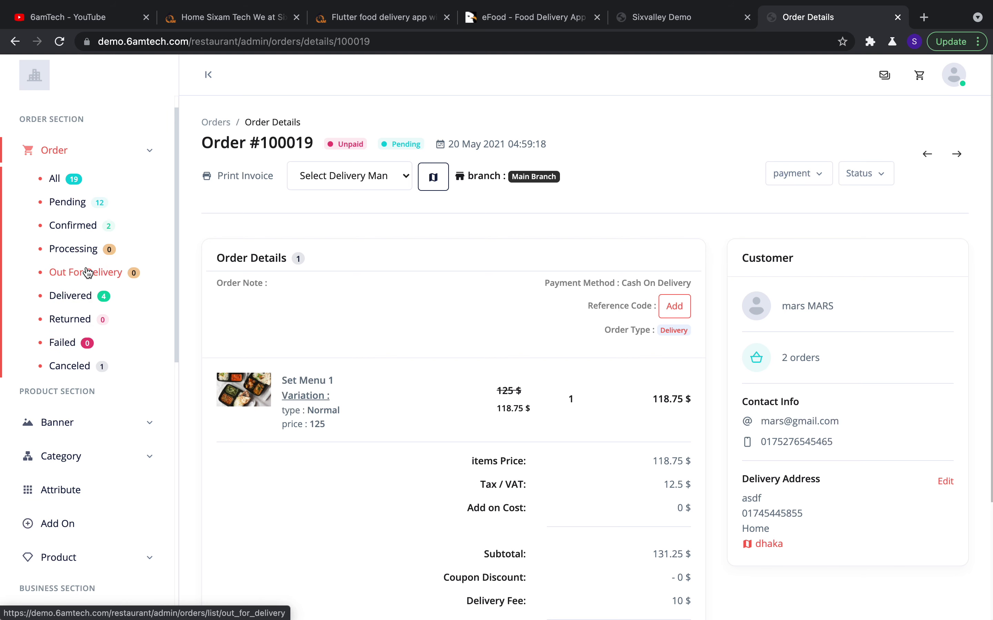
scroll(103, 260, "up", 1)
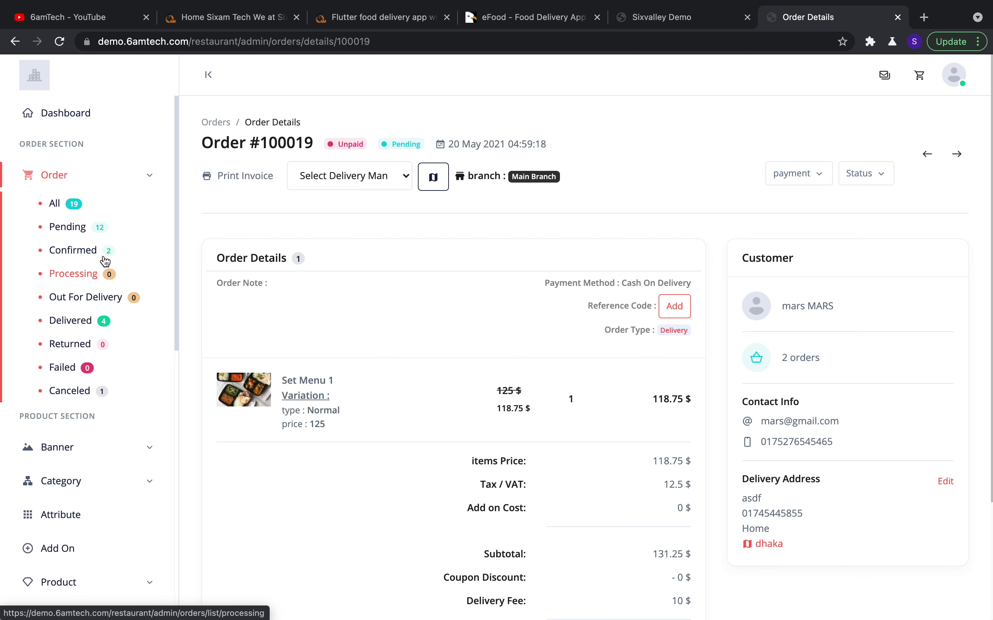
left_click(145, 179)
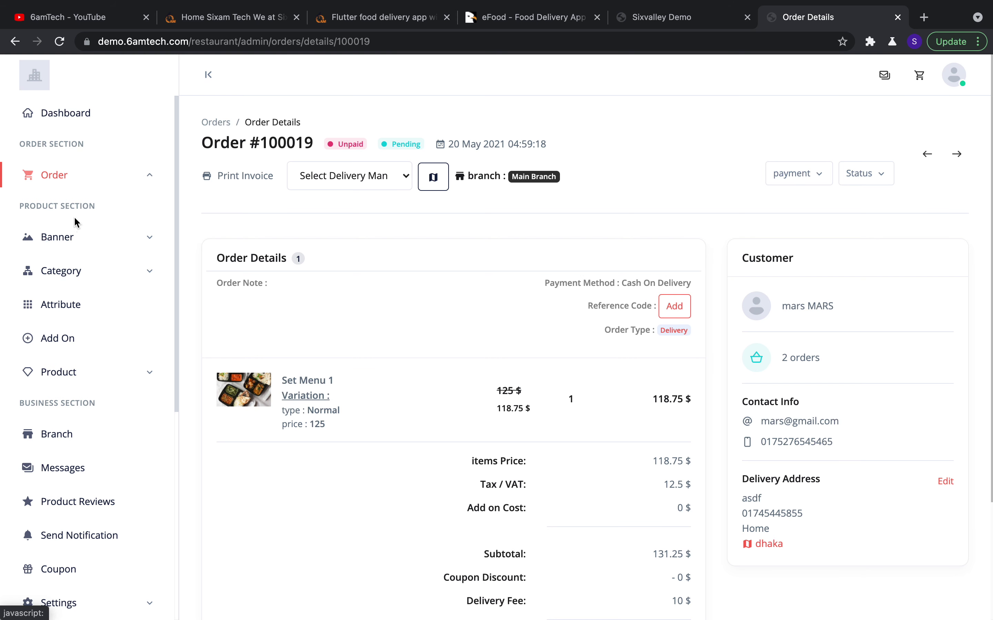
Review the existing banners in the Banner List, then start a new banner
left_click(88, 246)
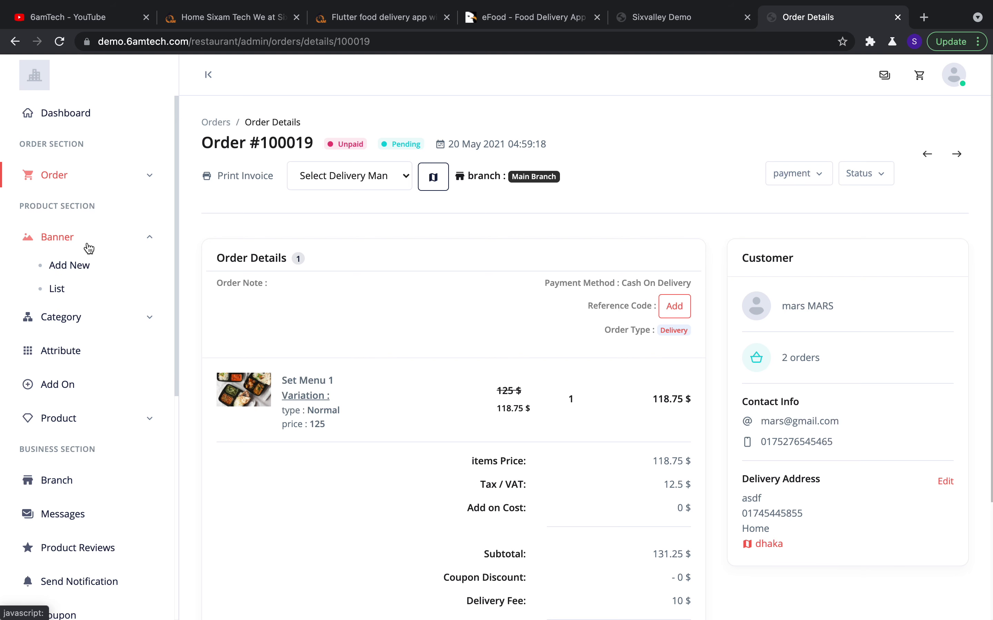
left_click(75, 295)
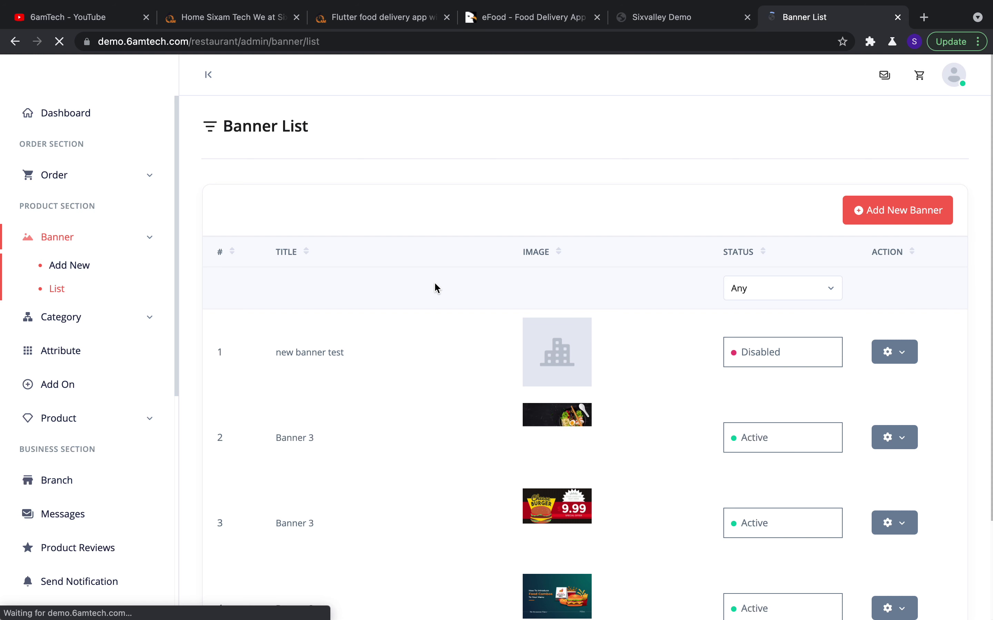
scroll(434, 283, "down", 3)
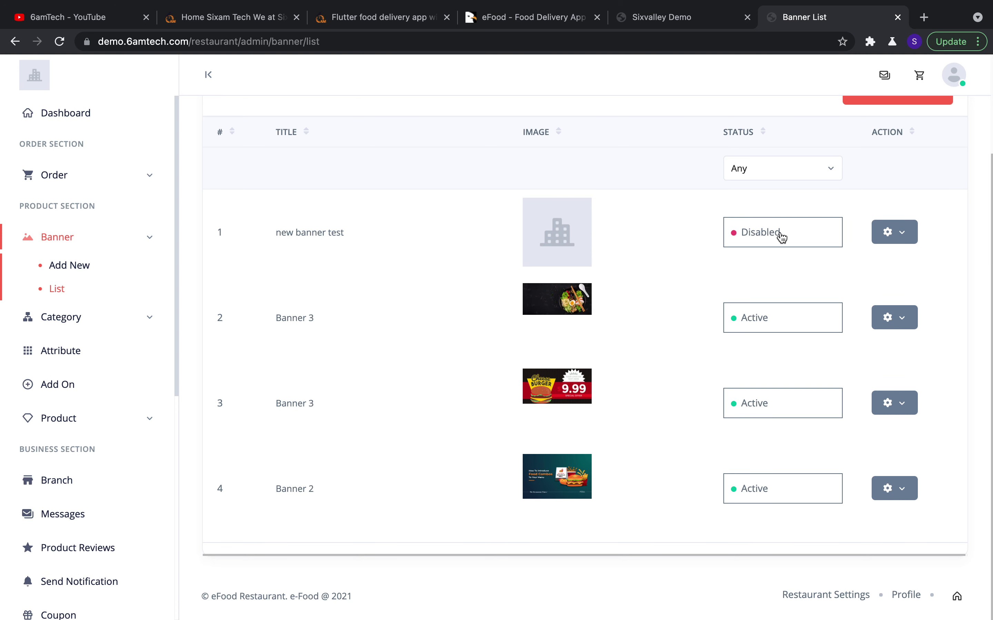
scroll(635, 375, "up", 3)
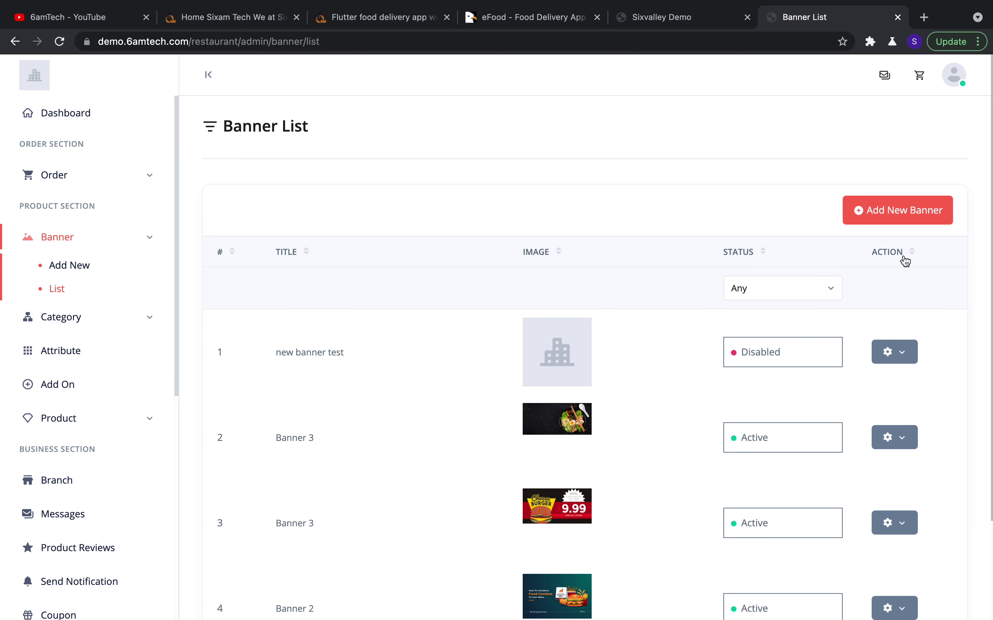
left_click(897, 214)
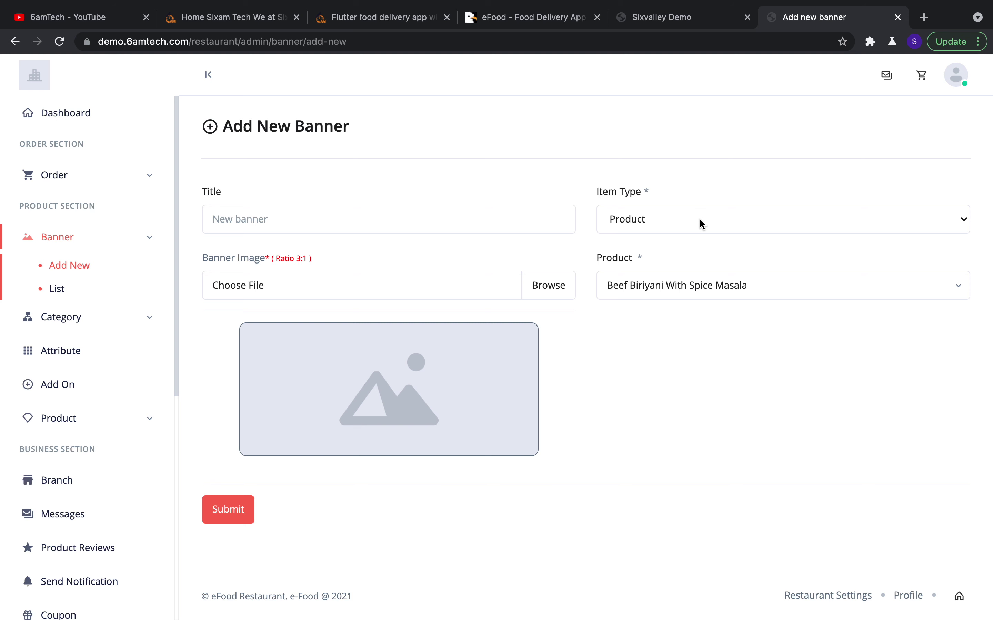
Browse the banner's Product dropdown and search it for 'chi' without choosing anything
left_click(699, 224)
left_click(689, 223)
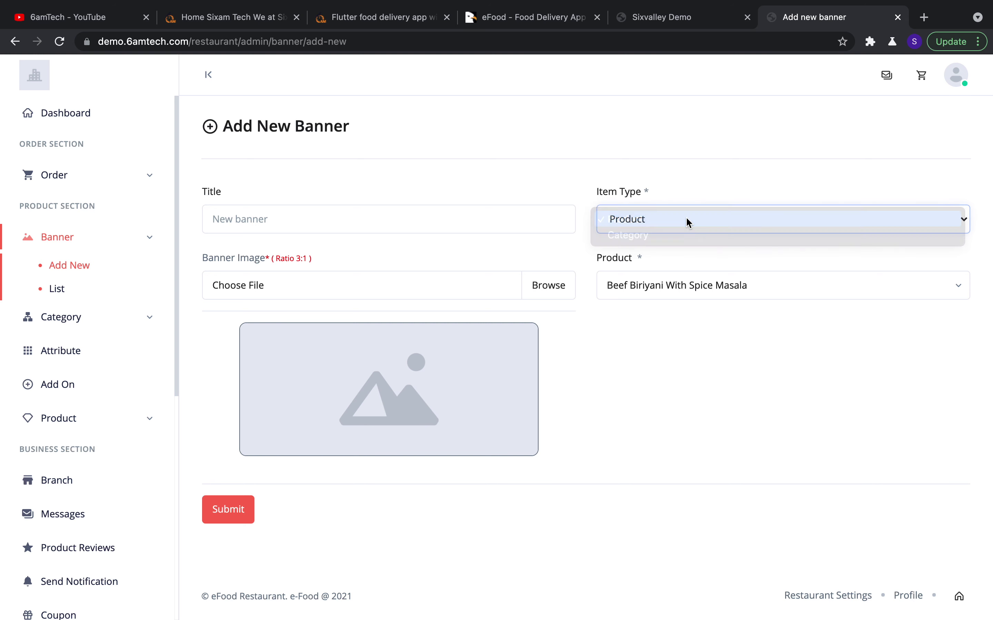
left_click(678, 289)
scroll(691, 416, "down", 10)
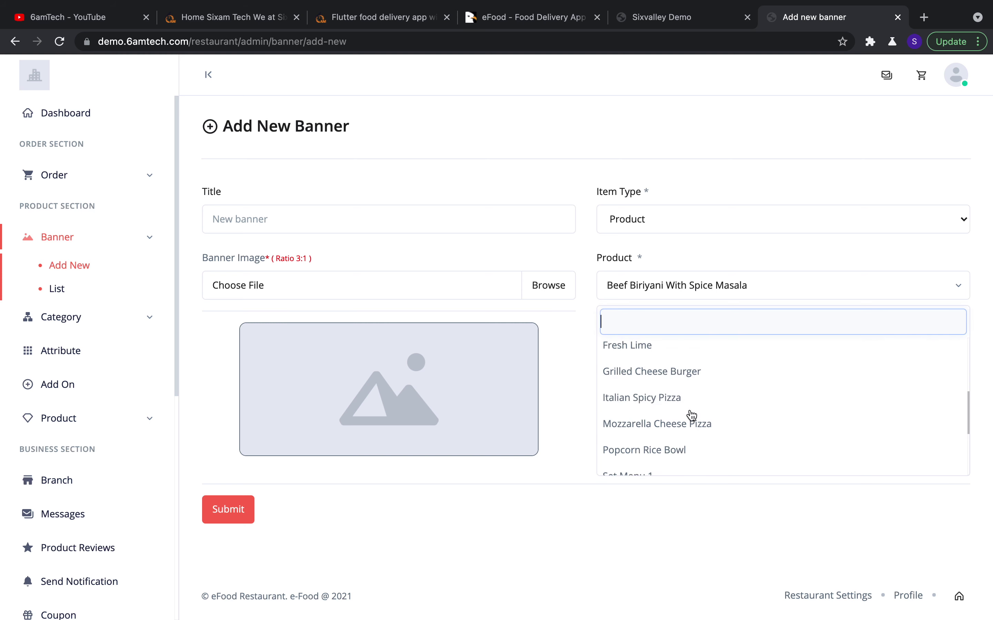
scroll(692, 416, "up", 8)
scroll(669, 364, "up", 2)
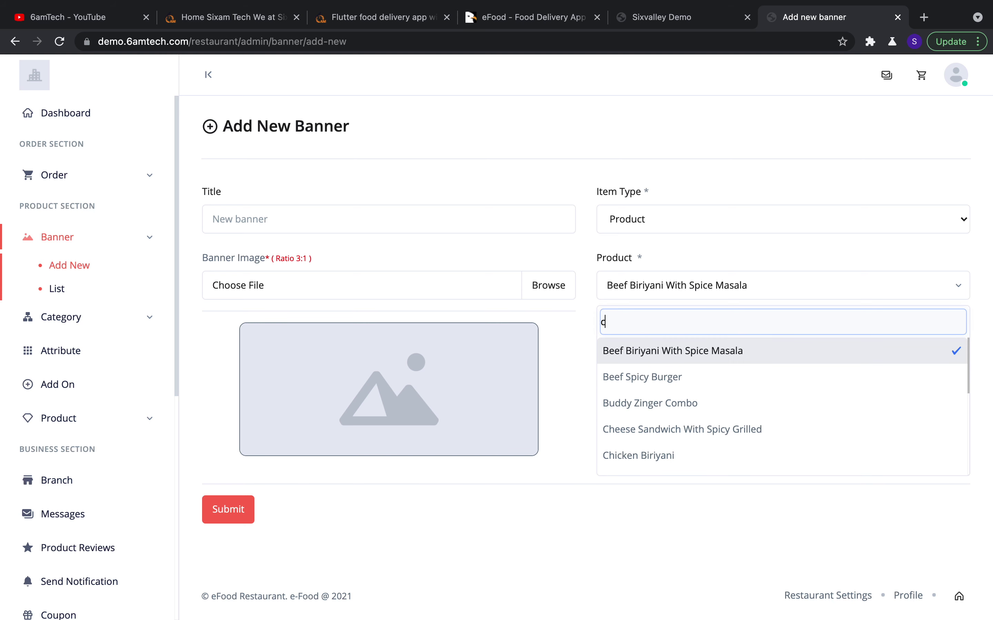
type("chi")
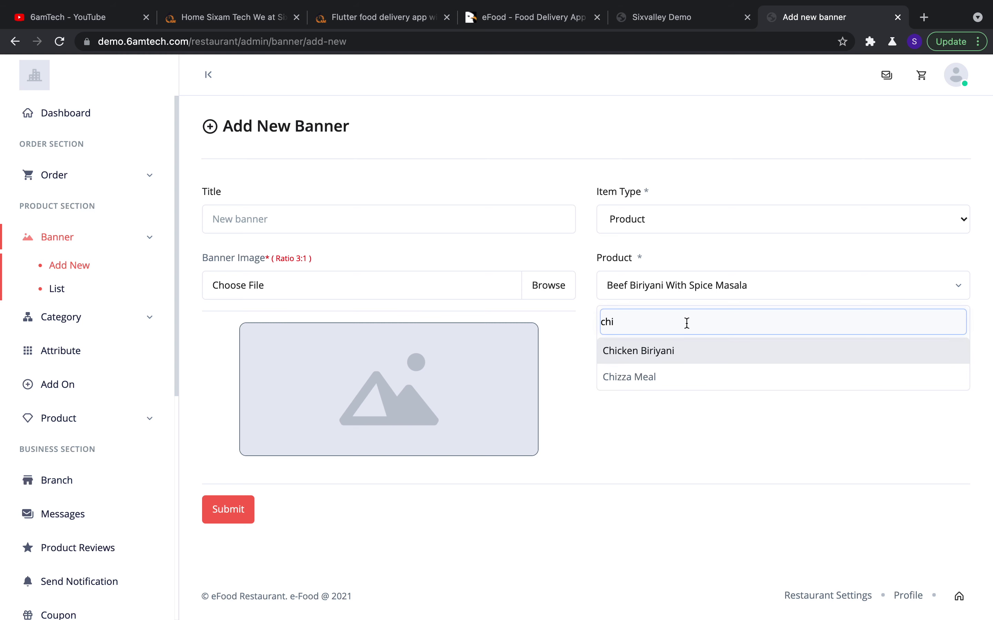
key("BackSpace")
key("BackSpace")
key("BackSpace")
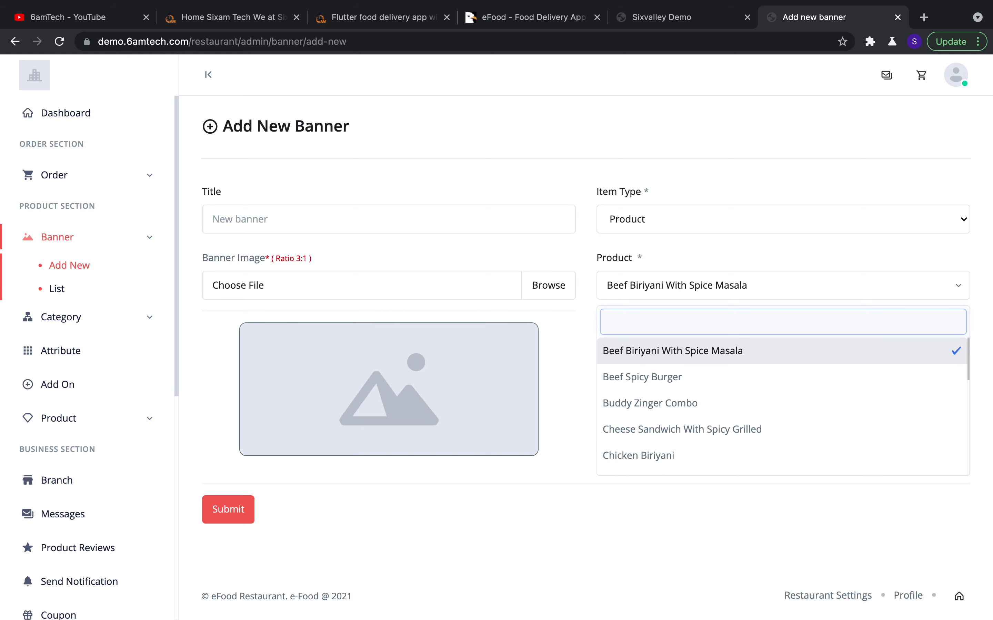
left_click(579, 368)
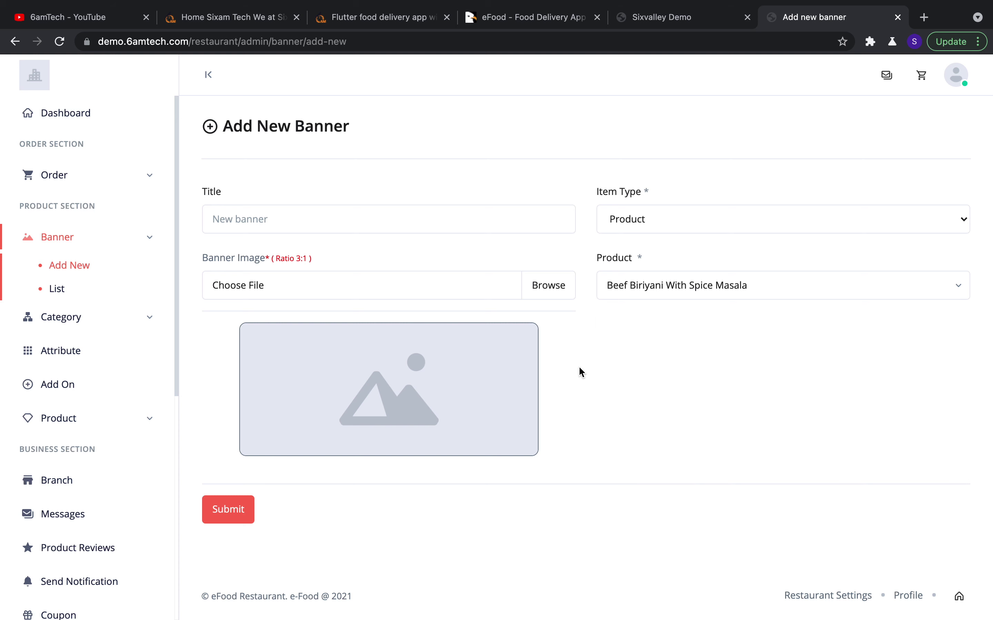
Change the banner's Item Type to Category and select Burger
left_click(662, 227)
left_click(660, 238)
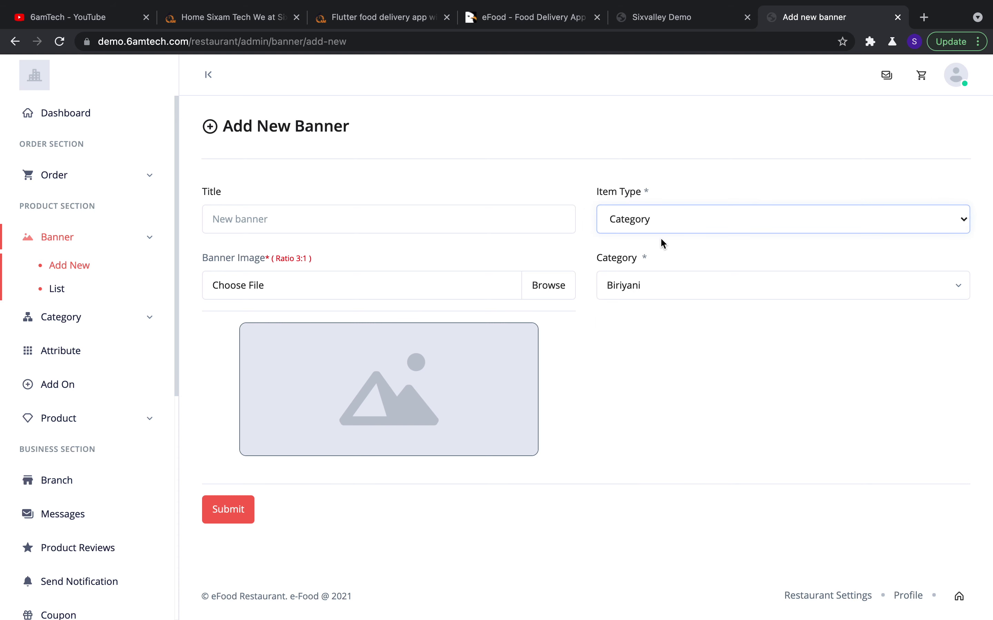
left_click(650, 295)
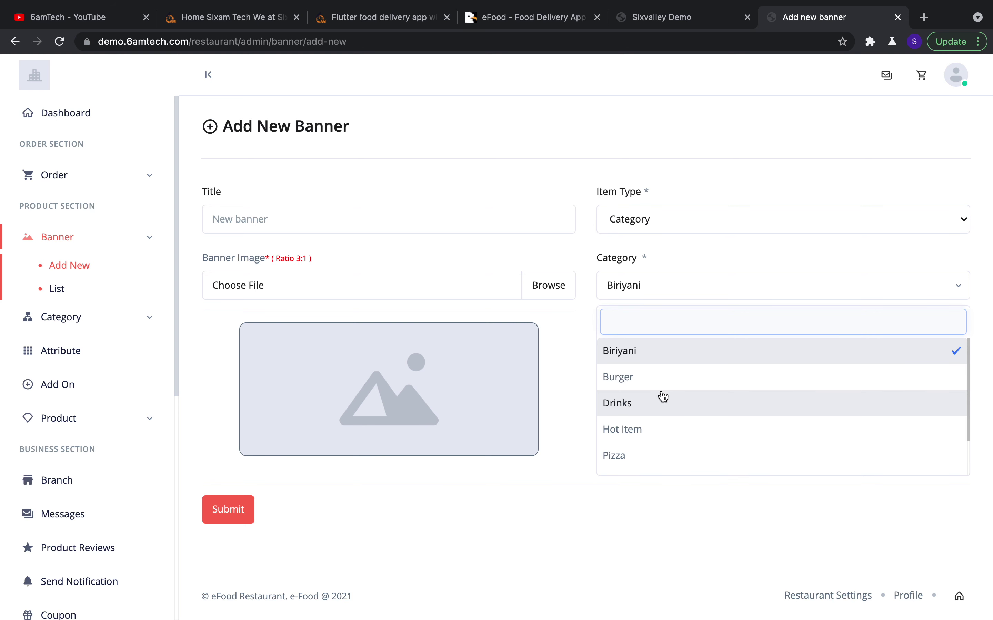
scroll(661, 394, "down", 2)
scroll(660, 395, "up", 2)
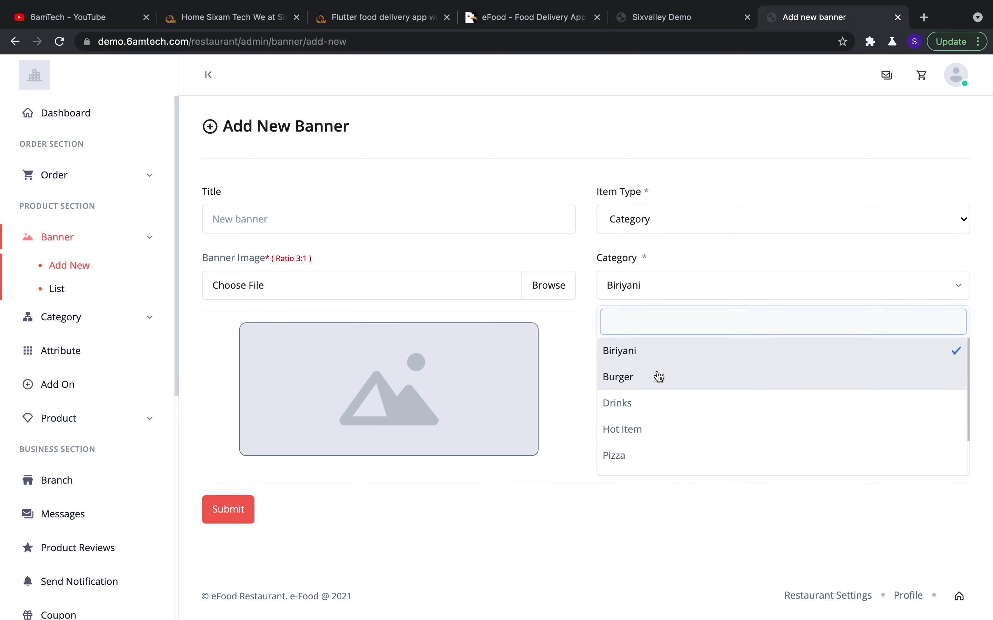
left_click(655, 381)
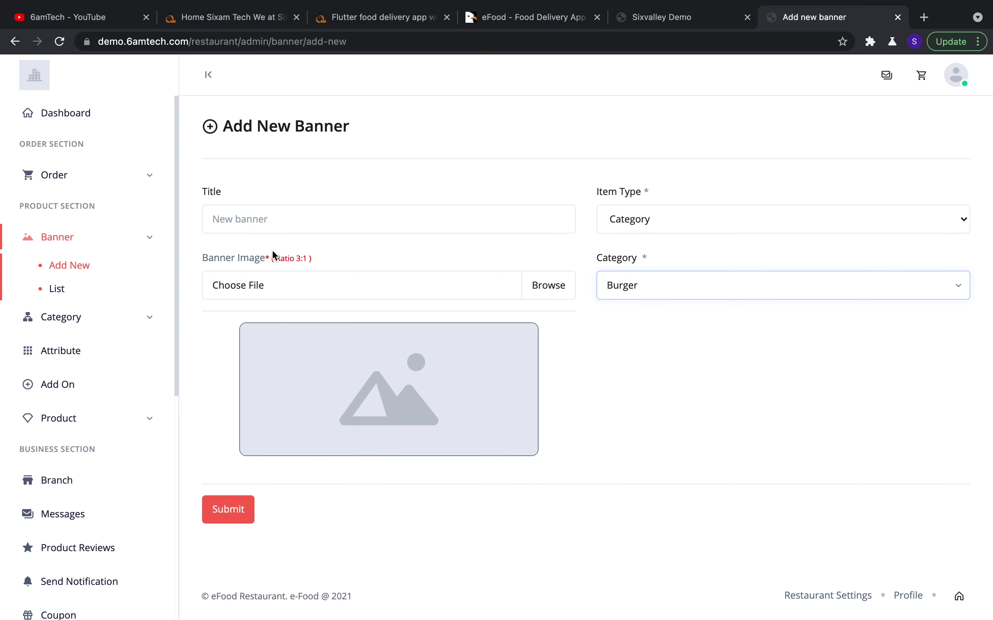
scroll(140, 301, "down", 1)
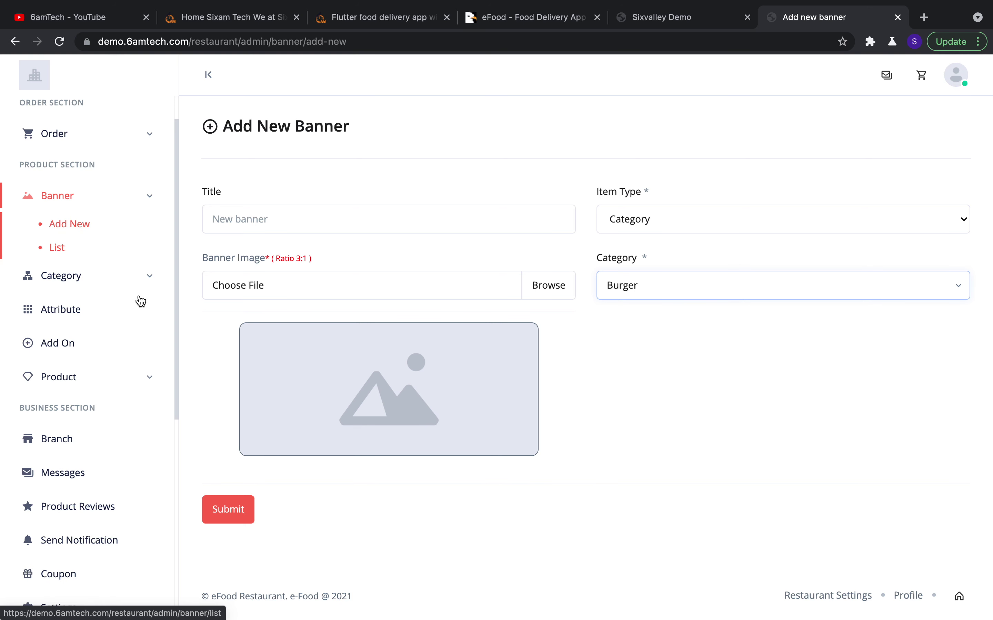
left_click(106, 283)
Scroll through the category table, then open the Attribute page listing Size
left_click(95, 259)
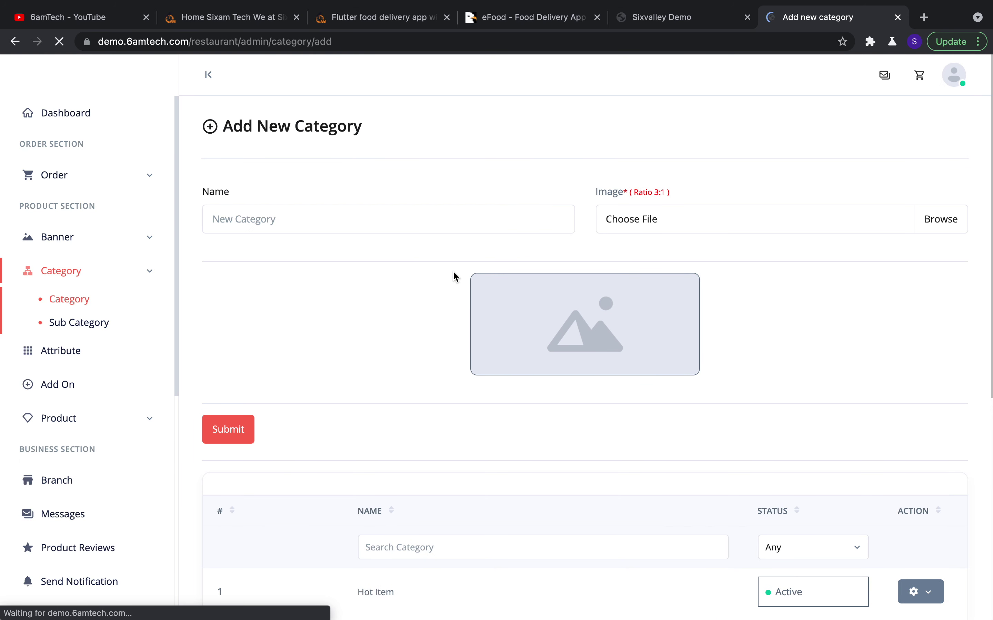
scroll(395, 350, "down", 5)
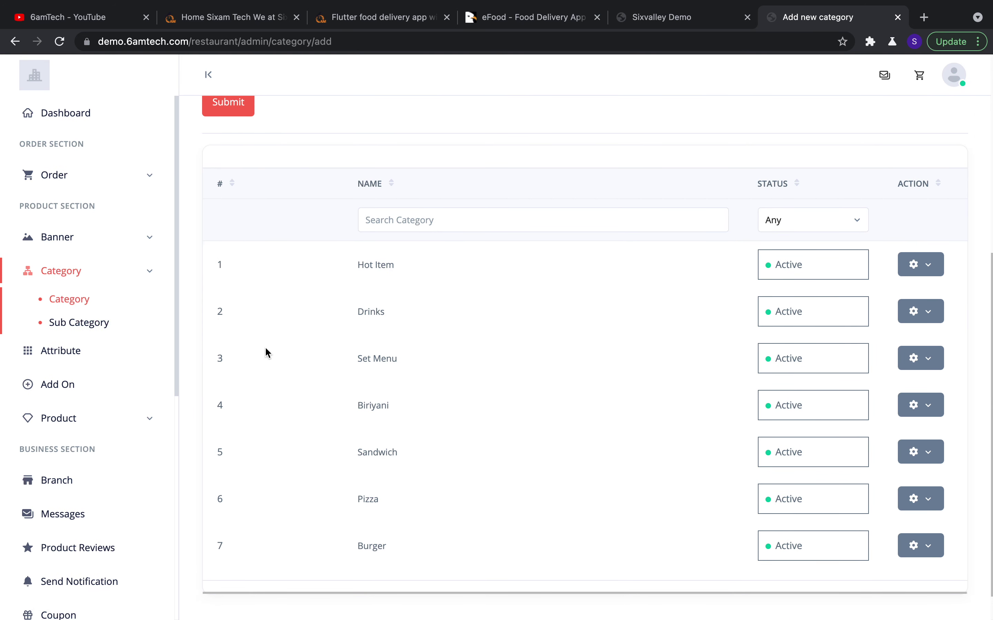
left_click(104, 355)
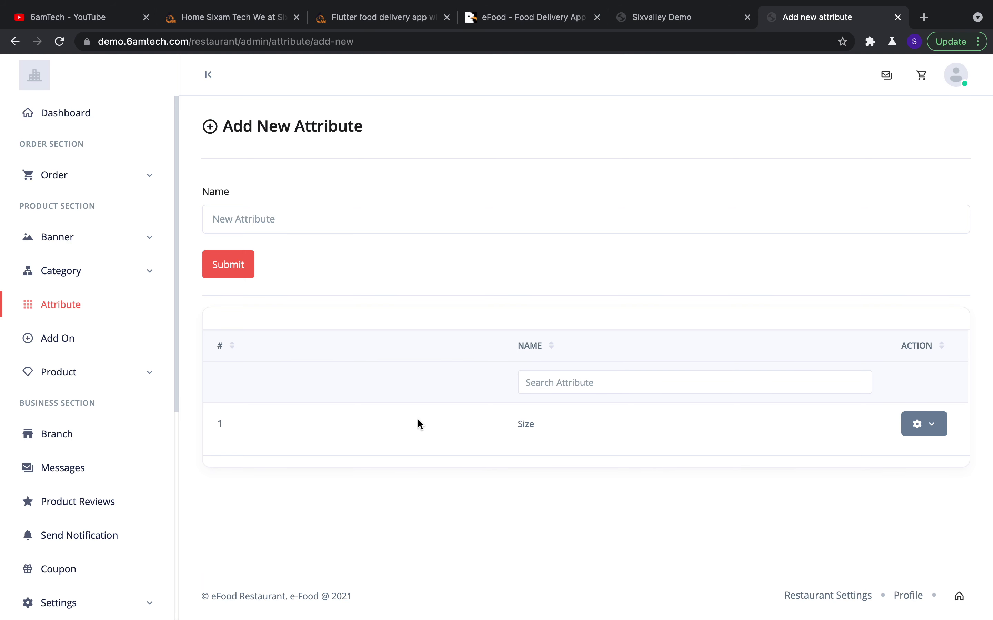
Submit a new attribute named Test alongside the existing Size attribute
double_click(524, 424)
triple_click(526, 424)
left_click(397, 217)
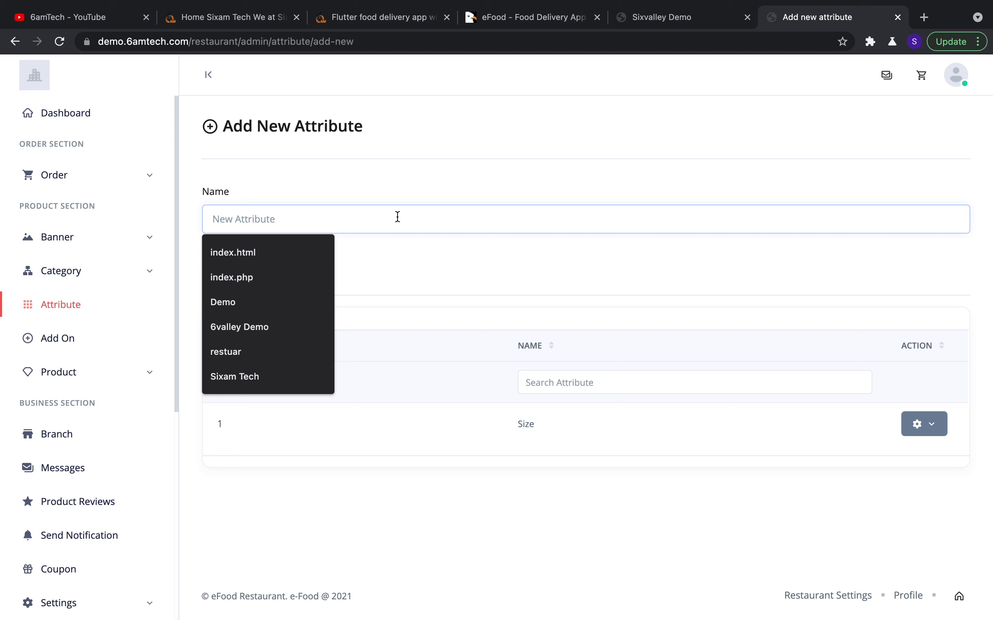
type("Test")
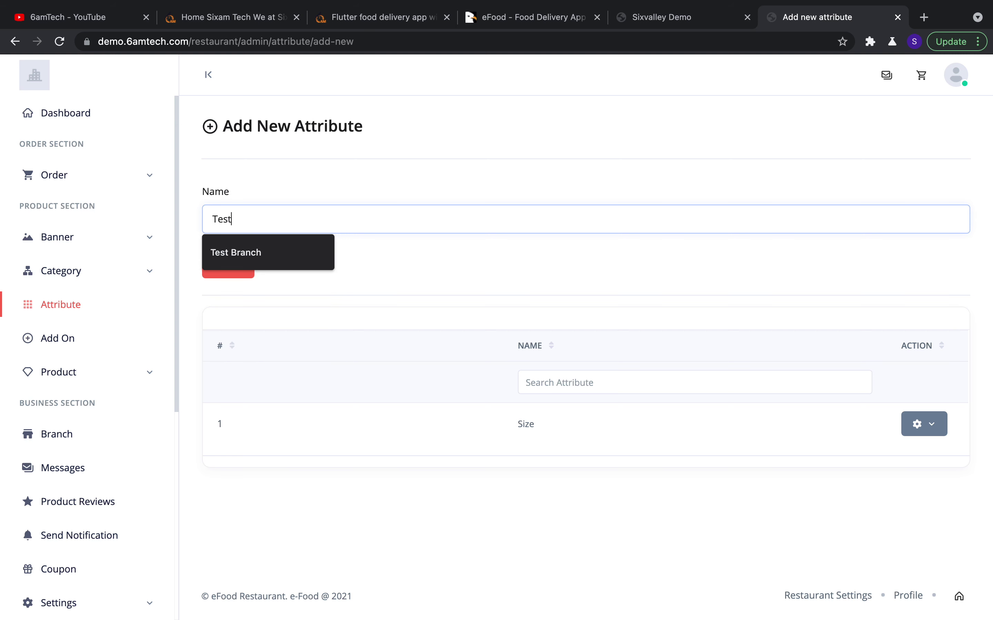
left_click(450, 172)
left_click(244, 262)
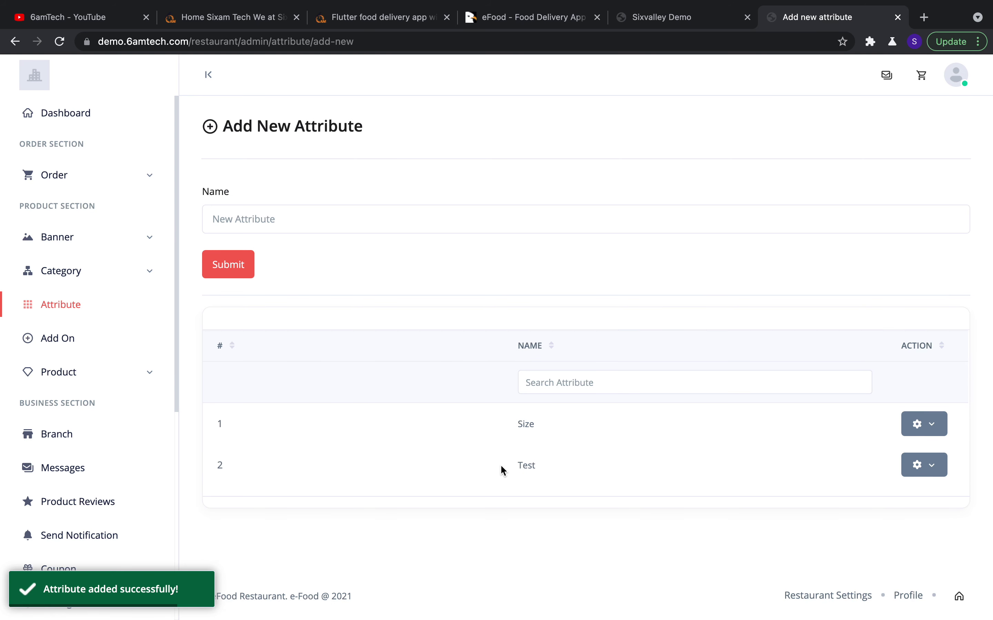
scroll(161, 320, "down", 1)
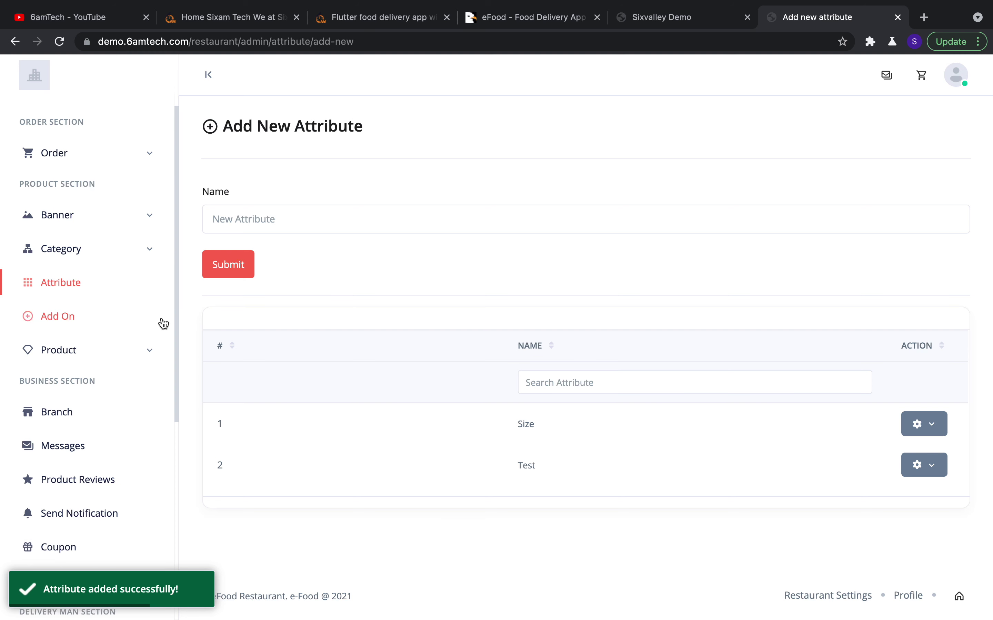
left_click(83, 309)
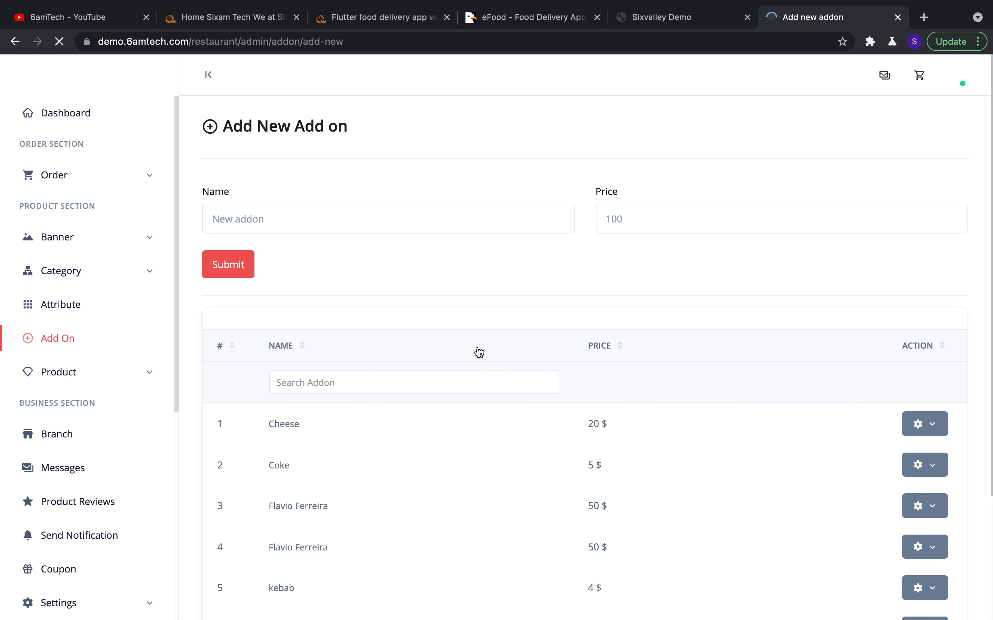
Scroll through the seven add-ons, from Cheese at 20 $ to Water at 15 $
scroll(480, 350, "down", 4)
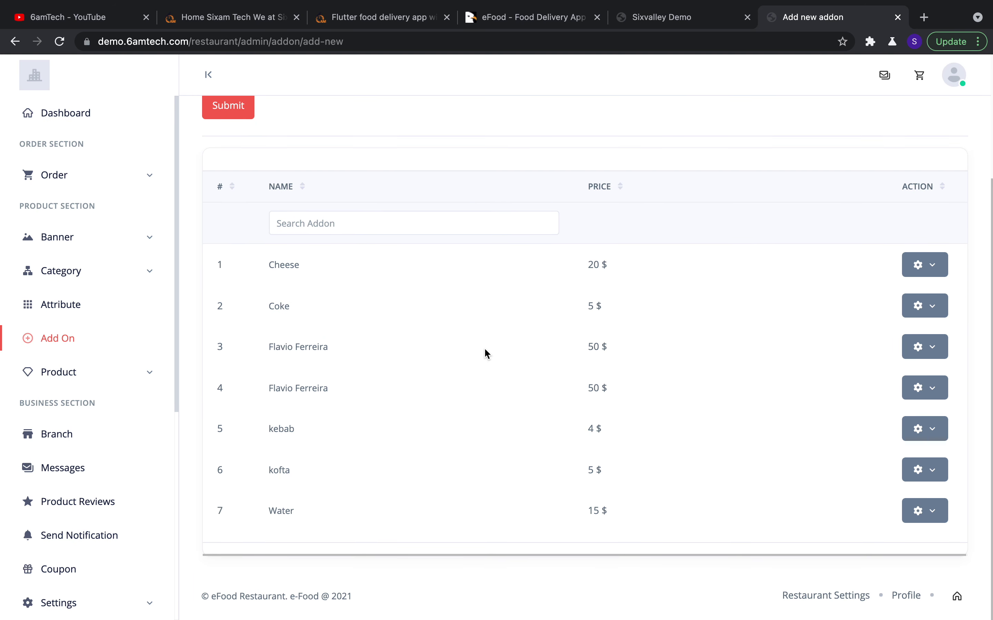
scroll(581, 227, "up", 2)
scroll(581, 226, "down", 2)
scroll(616, 266, "up", 2)
scroll(615, 266, "down", 2)
scroll(554, 402, "up", 4)
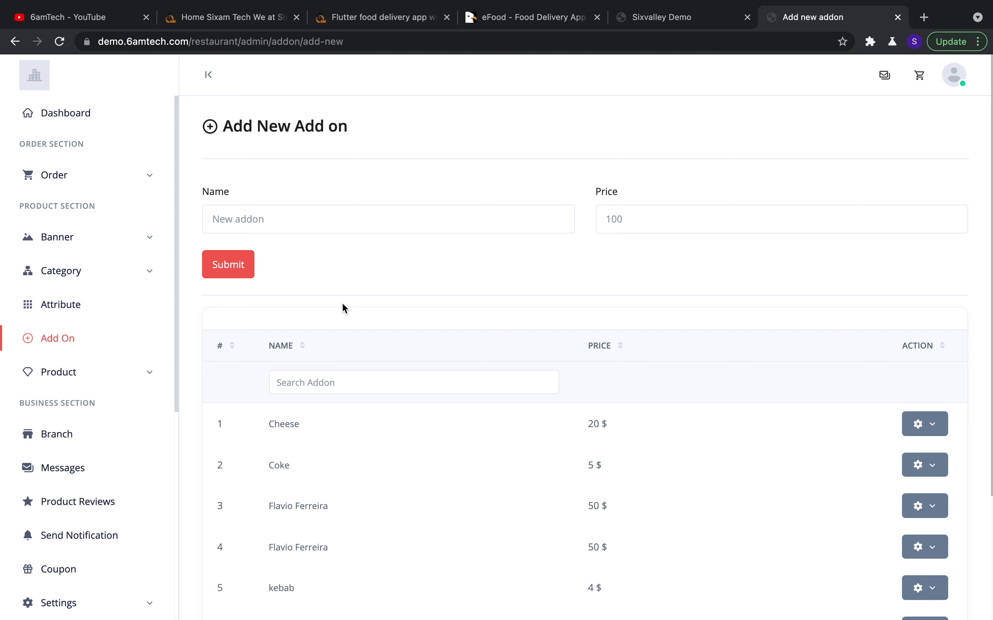
left_click(124, 375)
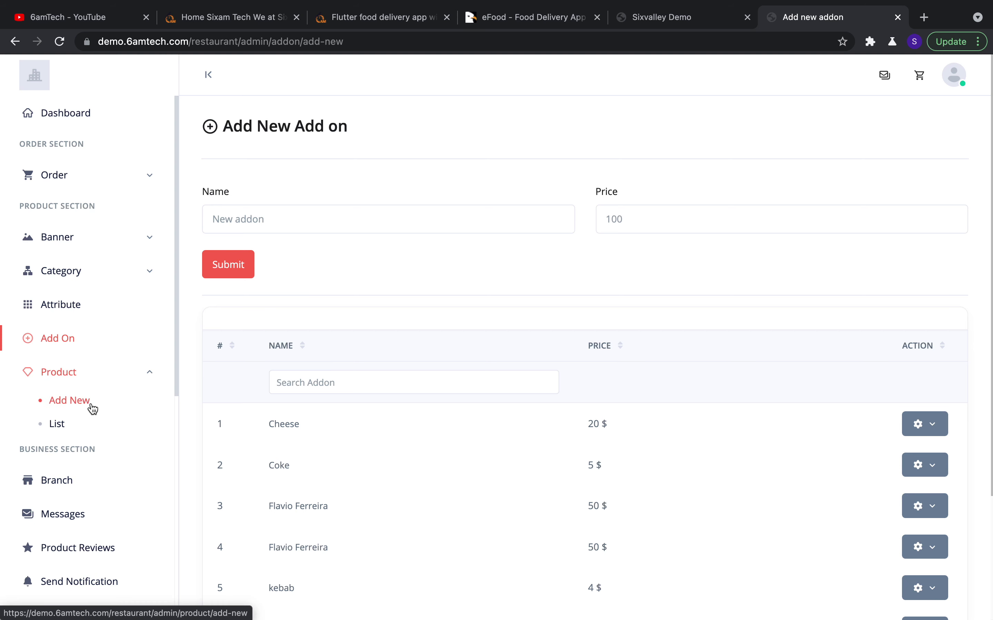
Open the Product List and scroll through it, starting with Buddy Zinger Combo at 12 $
left_click(74, 424)
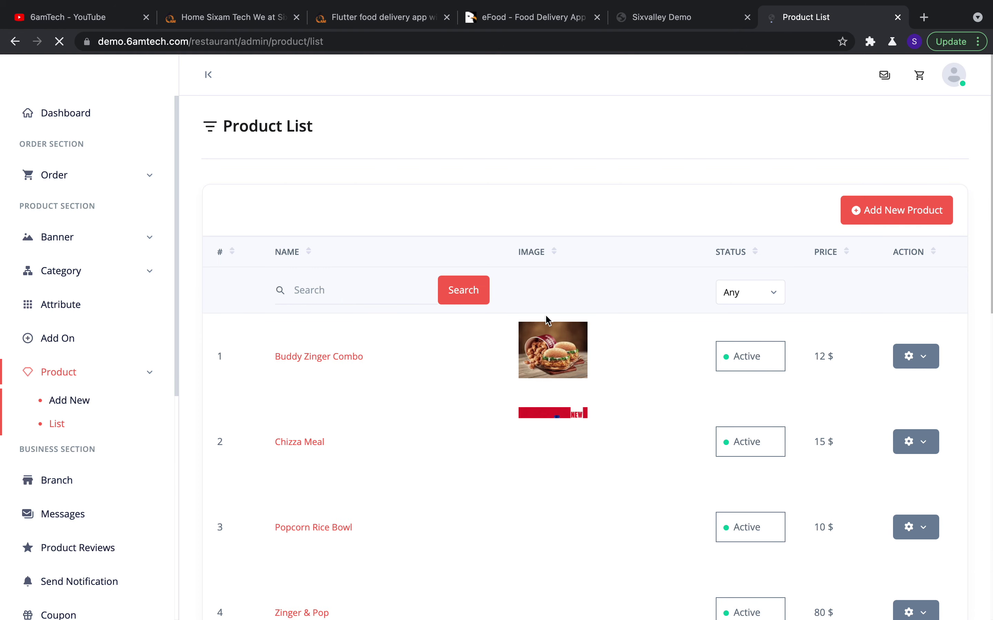
scroll(615, 314, "down", 15)
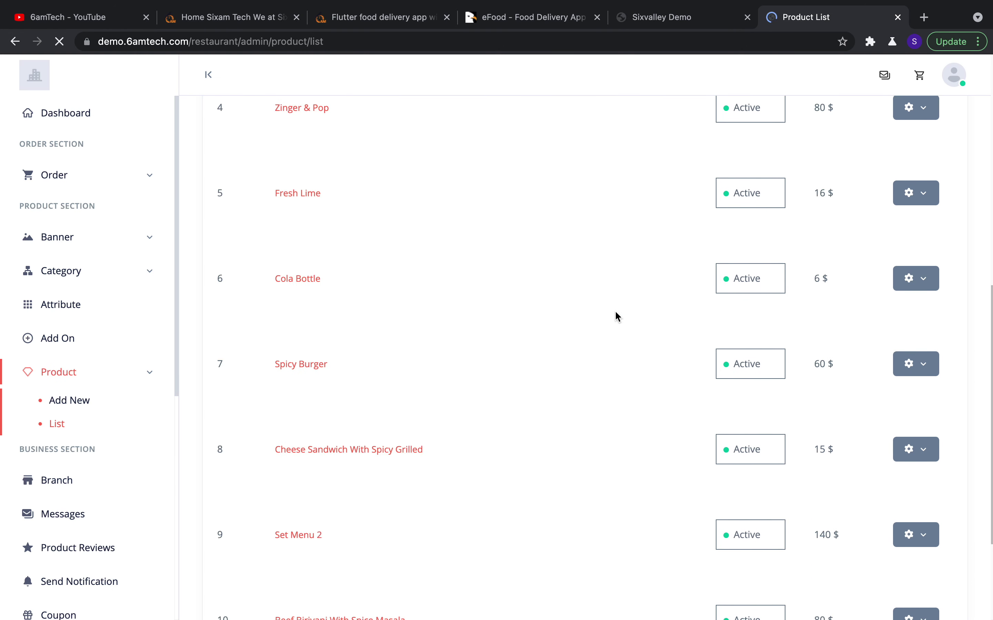
scroll(615, 314, "up", 14)
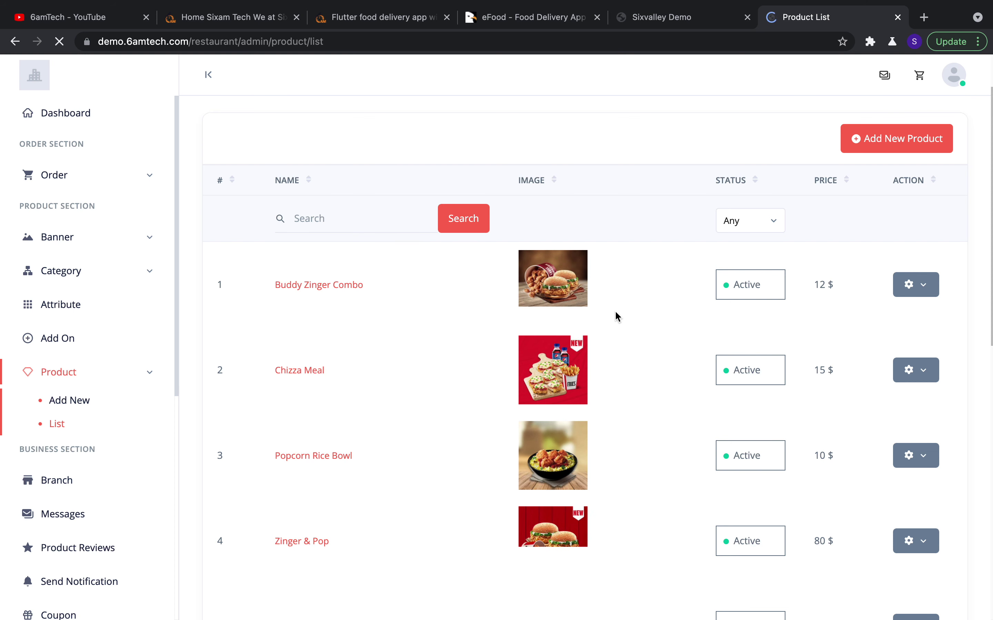
scroll(614, 310, "up", 1)
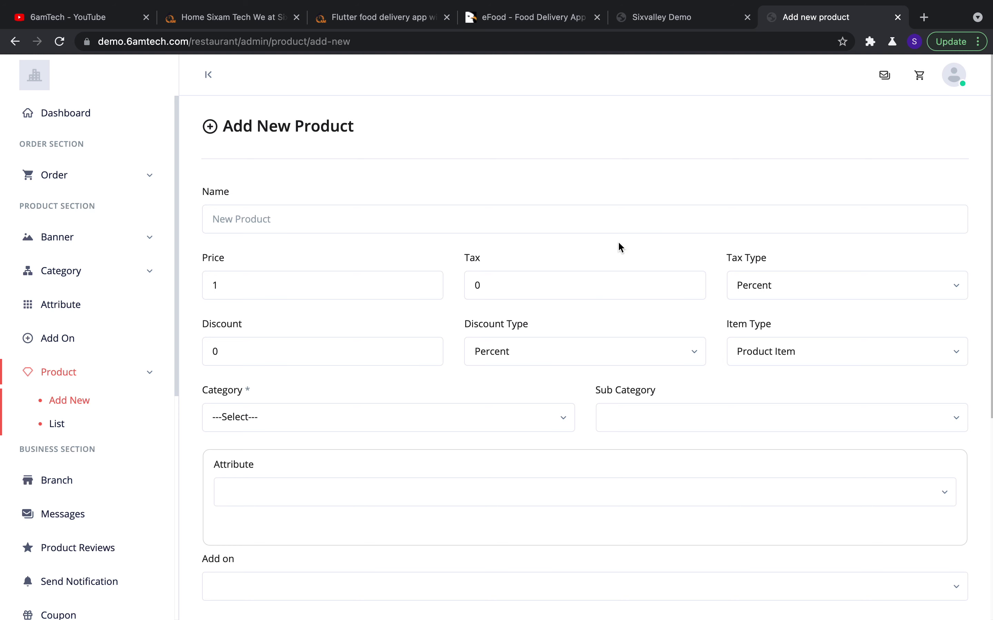
Scroll the Add New Product form, dismissing autofill suggestions on the product name field
scroll(487, 250, "down", 1)
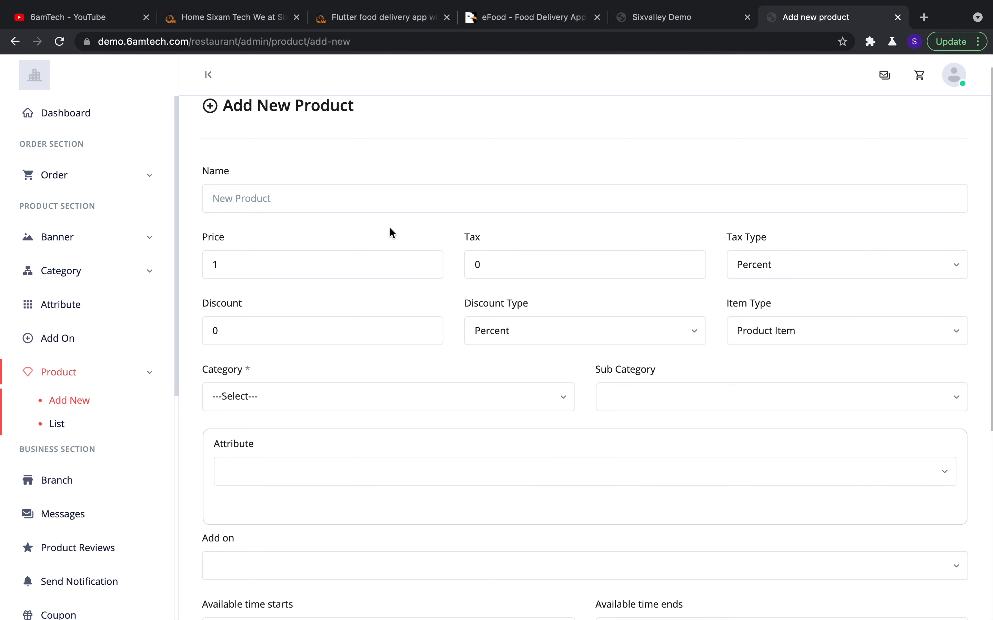
left_click(344, 200)
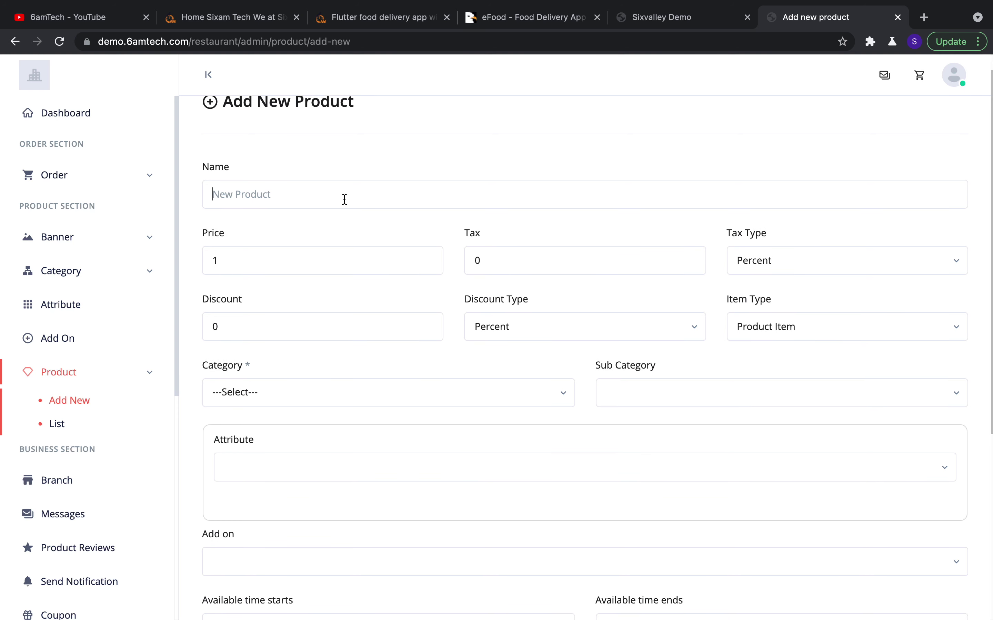
left_click(385, 219)
scroll(419, 224, "down", 2)
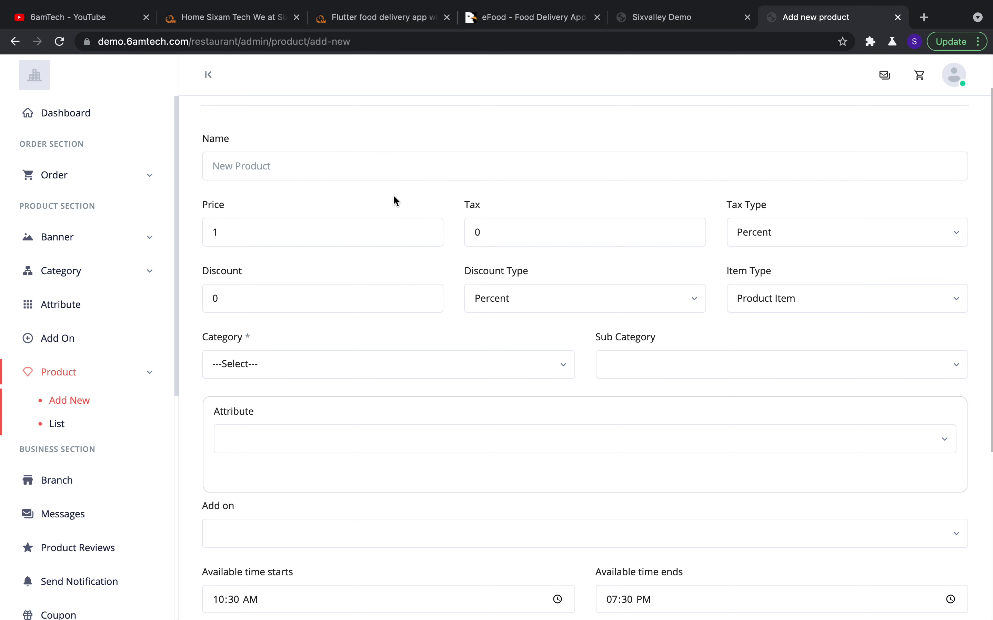
scroll(394, 196, "up", 2)
scroll(365, 177, "down", 2)
left_click(367, 179)
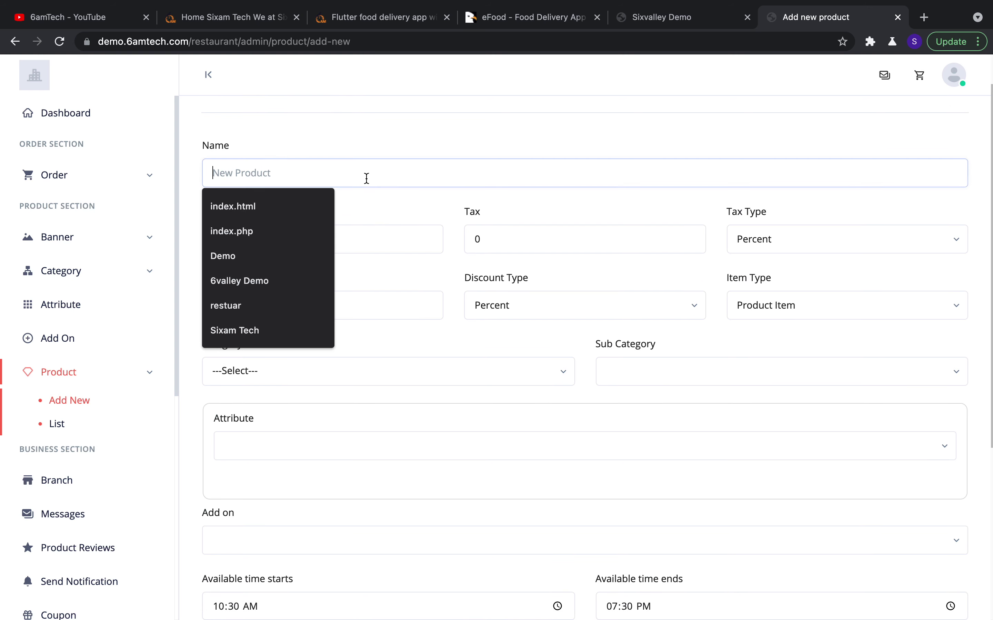
left_click(400, 208)
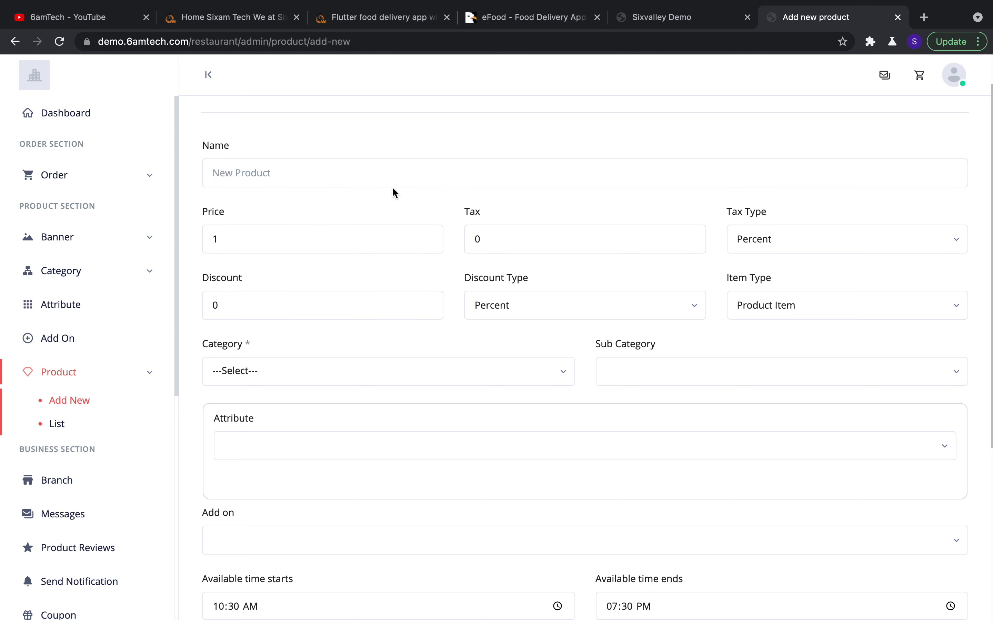
scroll(410, 203, "down", 1)
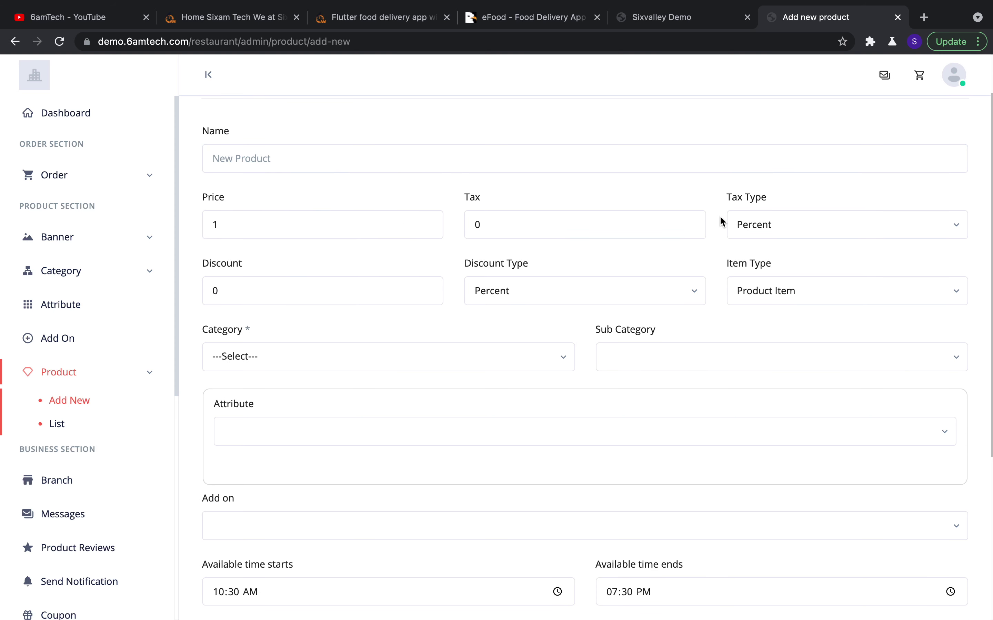
Keep the tax type as Percent after briefly trying Amount and a tax of 5
left_click(788, 228)
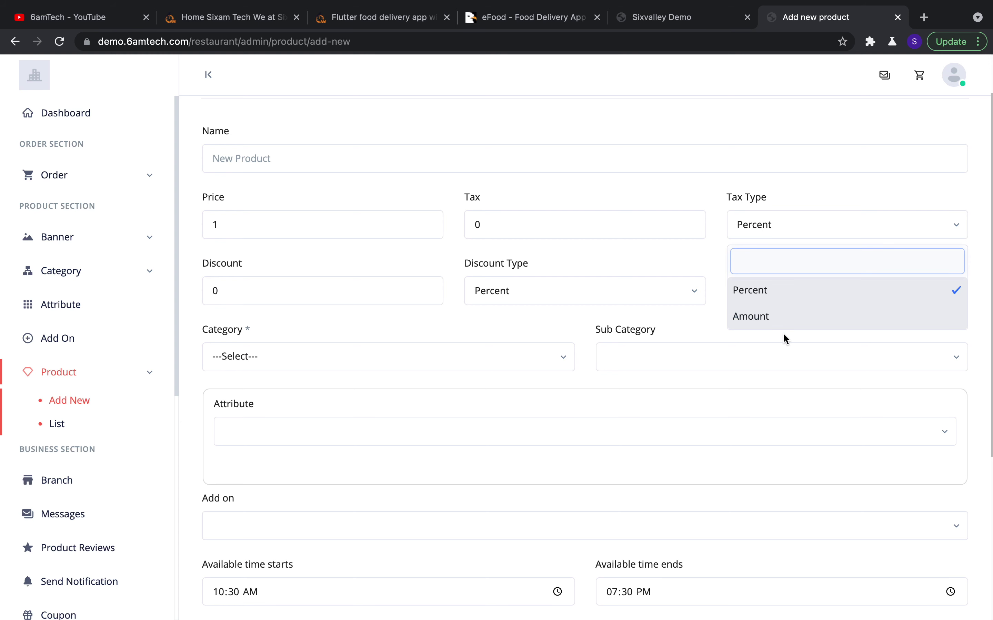
left_click(785, 319)
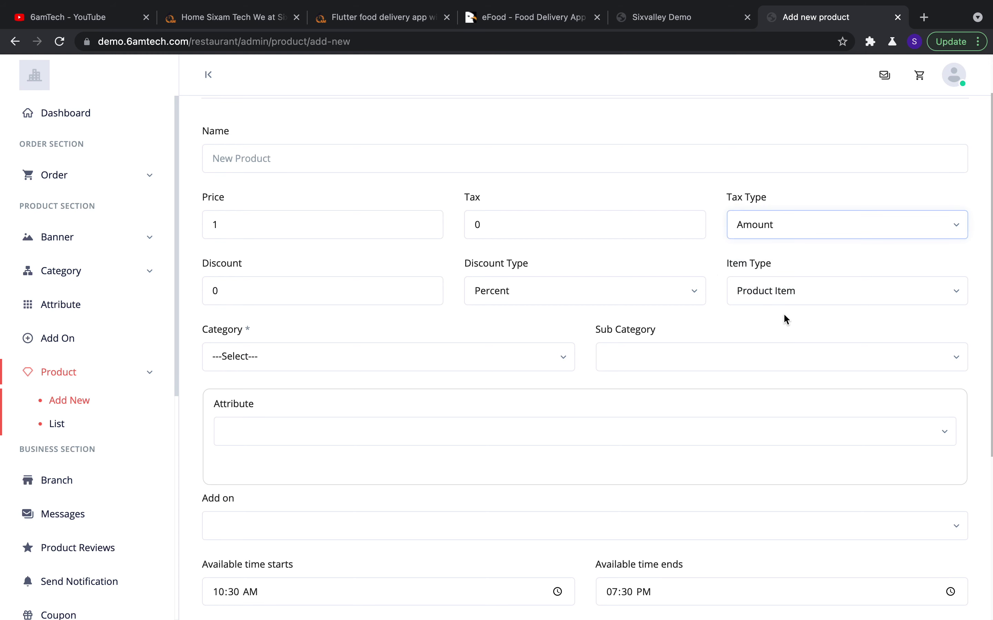
left_click(788, 227)
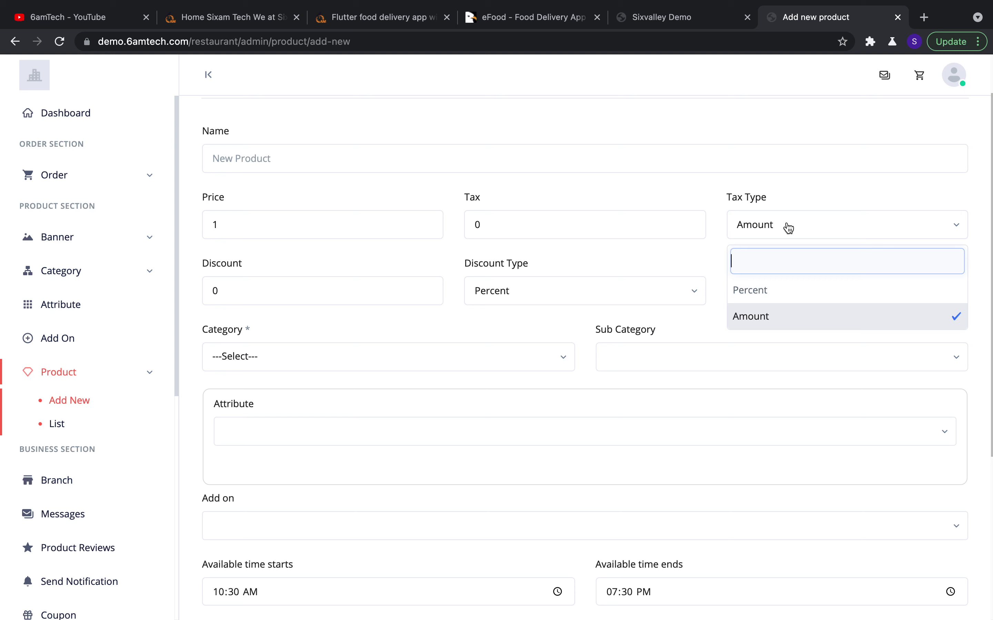
left_click(773, 295)
left_click(636, 222)
double_click(636, 222)
type("5")
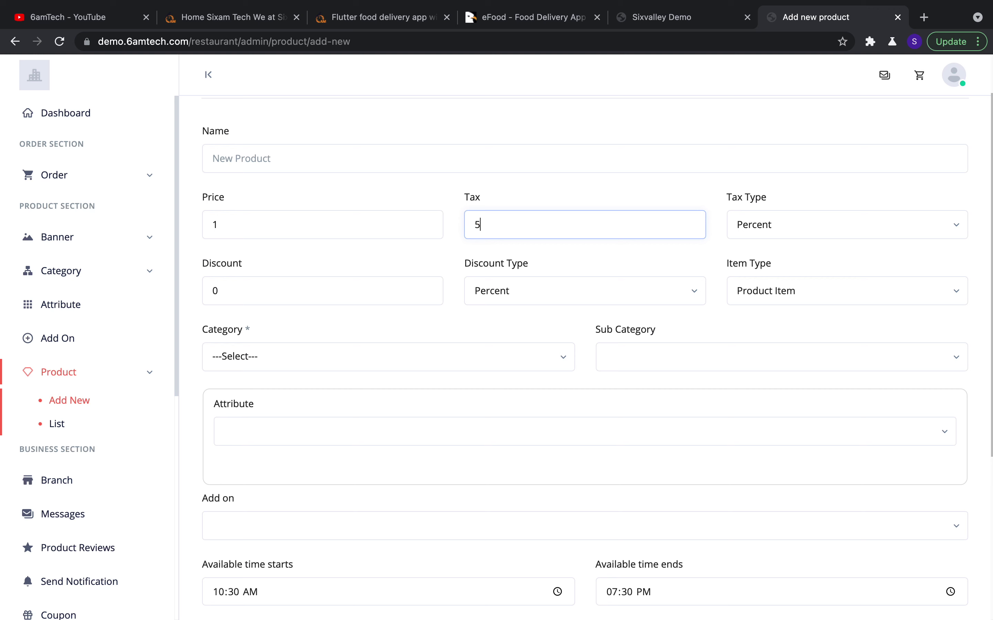
key("BackSpace")
left_click(576, 259)
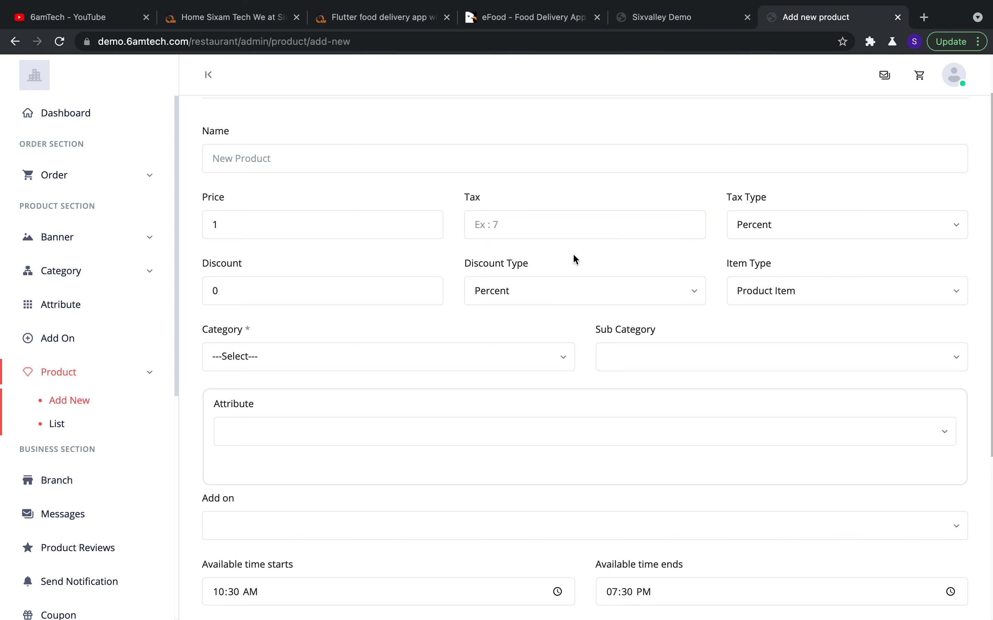
Set the discount to 500 as a fixed Amount, leaving Item Type as Product Item
scroll(467, 287, "down", 1)
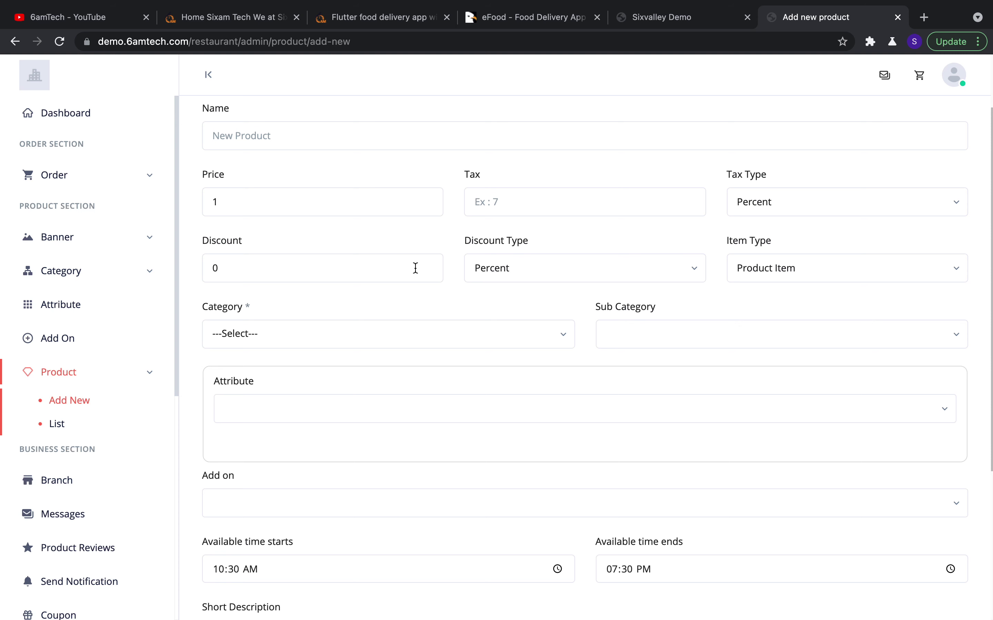
left_click(415, 268)
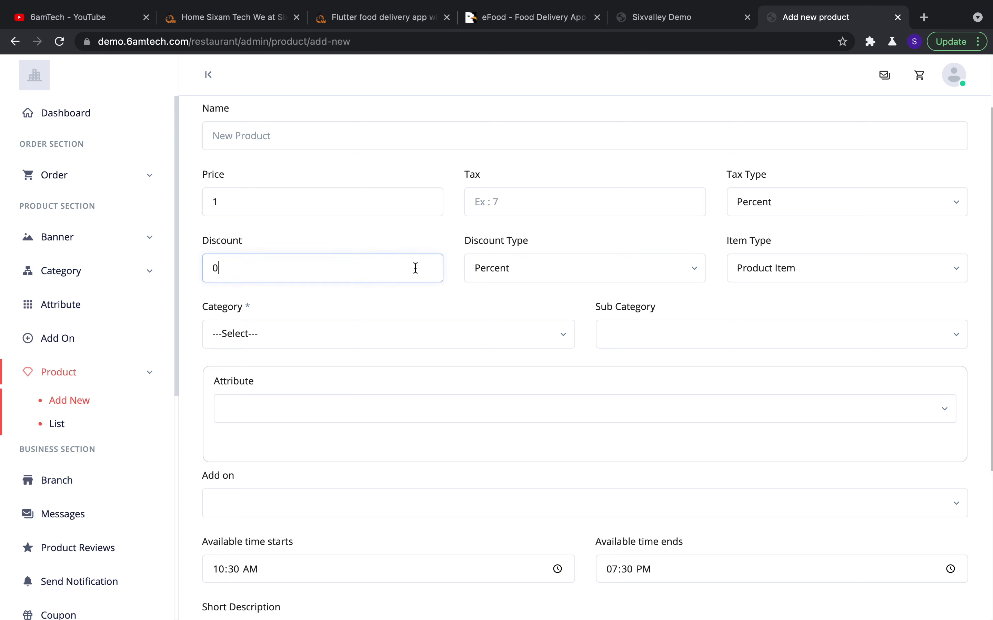
key("BackSpace")
type("10")
left_click(590, 278)
left_click(591, 277)
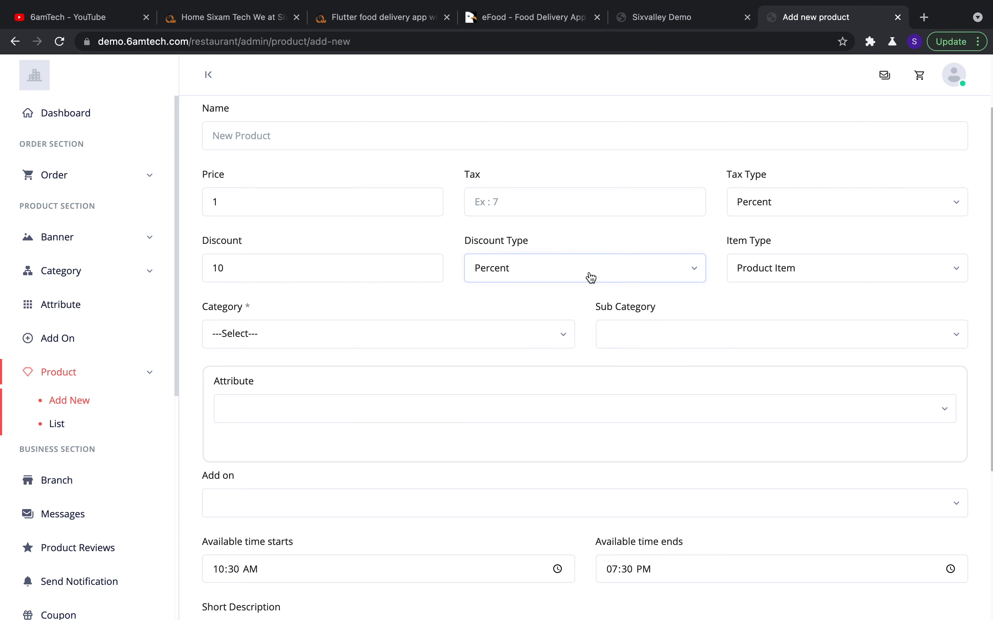
left_click(363, 266)
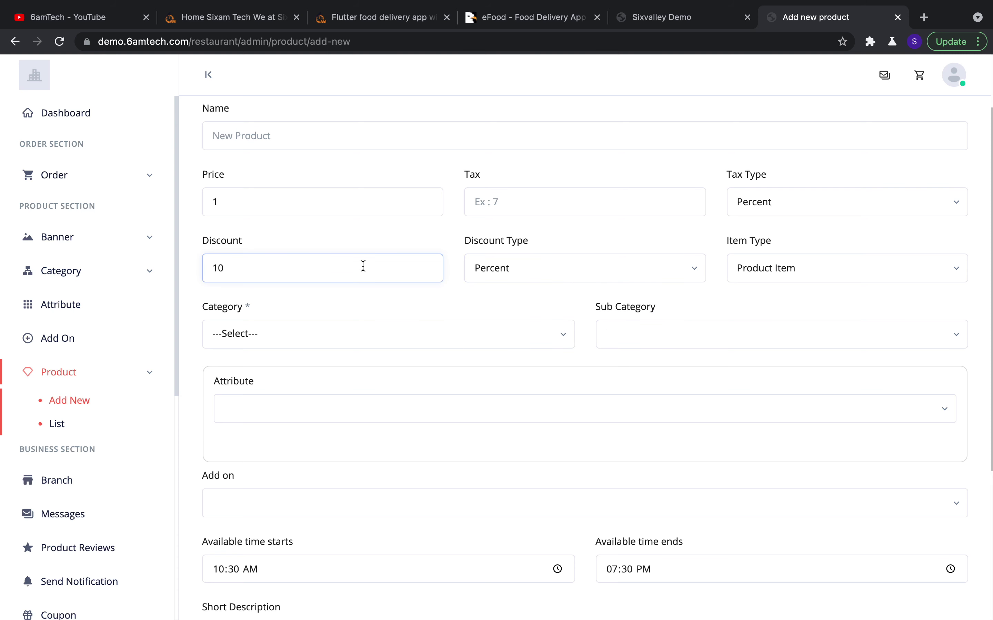
key("BackSpace")
key("BackSpace")
type("500")
left_click(512, 266)
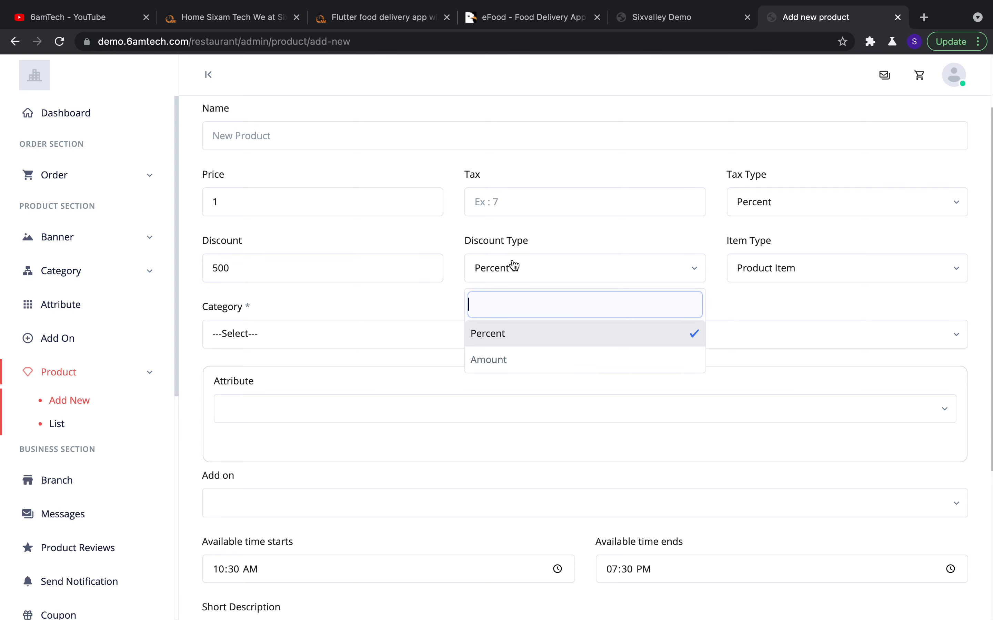
left_click(509, 360)
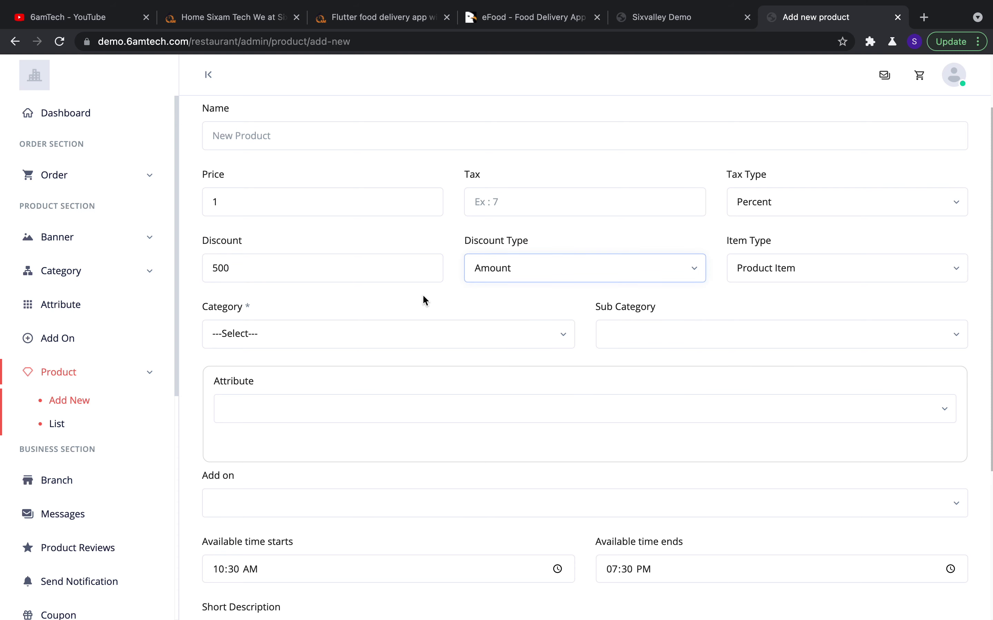
left_click(768, 303)
left_click(782, 279)
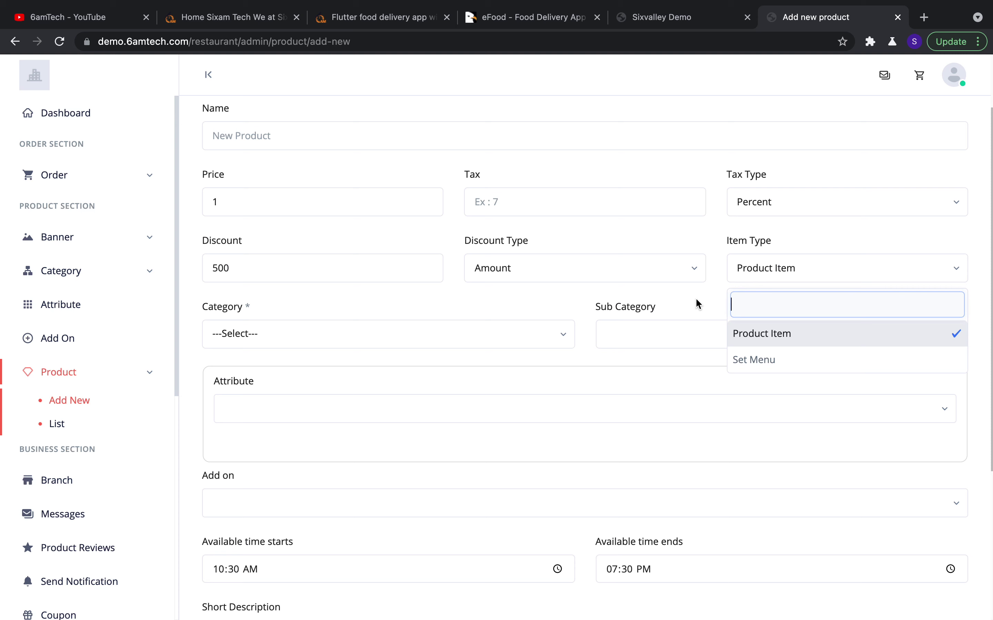
left_click(696, 299)
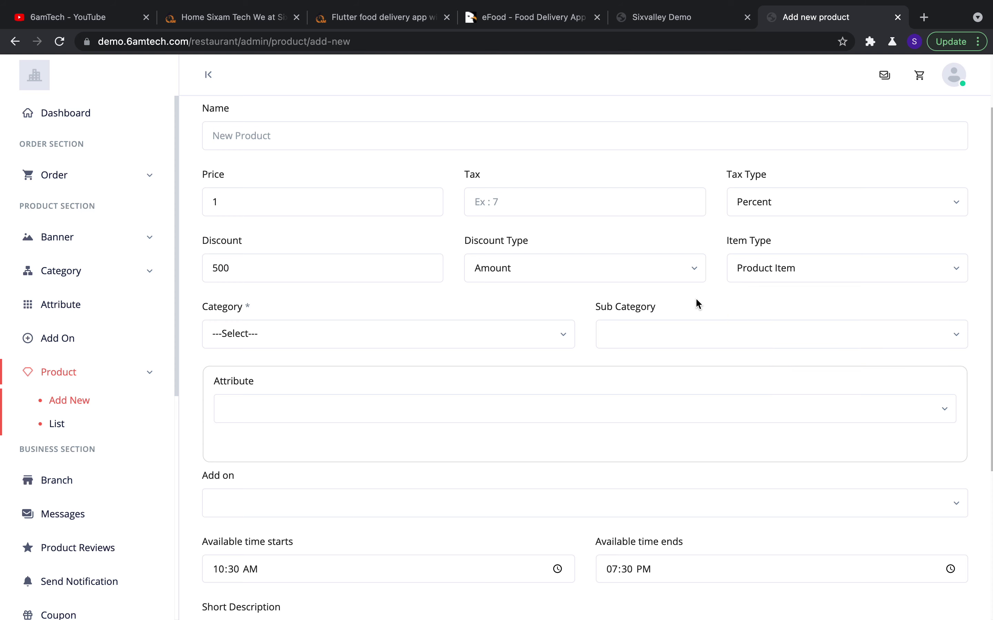
Choose Pizza as the category and Italian Spicy Pizza as the sub category
scroll(443, 287, "down", 2)
left_click(439, 287)
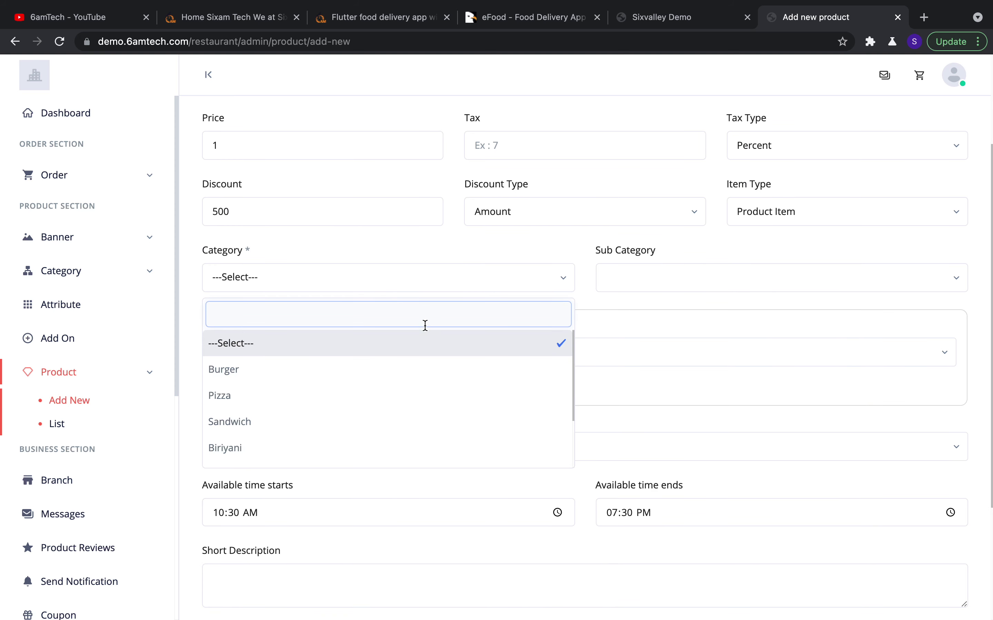
scroll(421, 404, "down", 1)
left_click(428, 388)
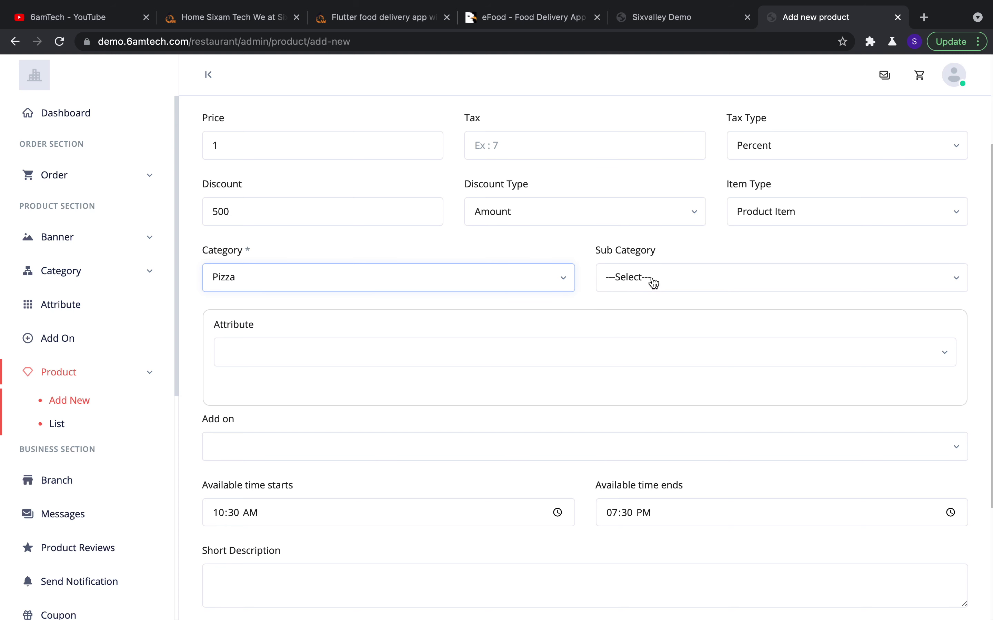
left_click(652, 282)
left_click(645, 378)
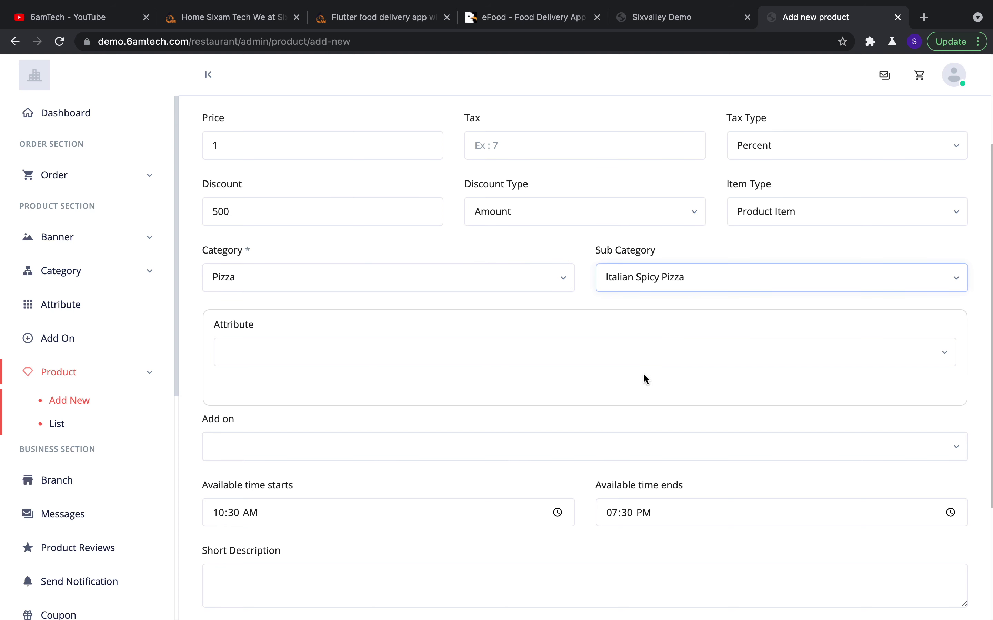
scroll(578, 301, "down", 1)
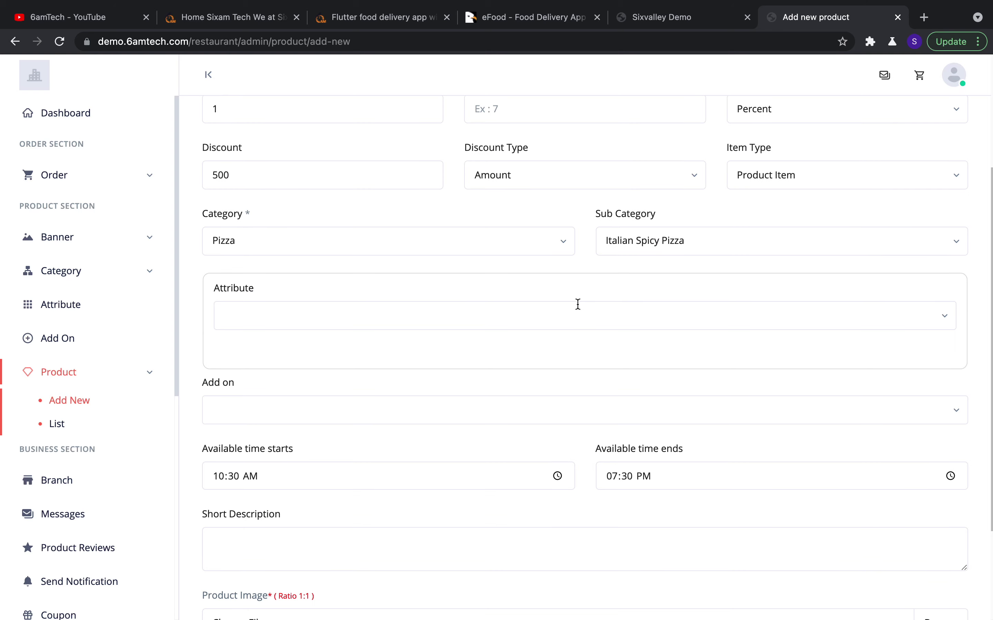
left_click(536, 320)
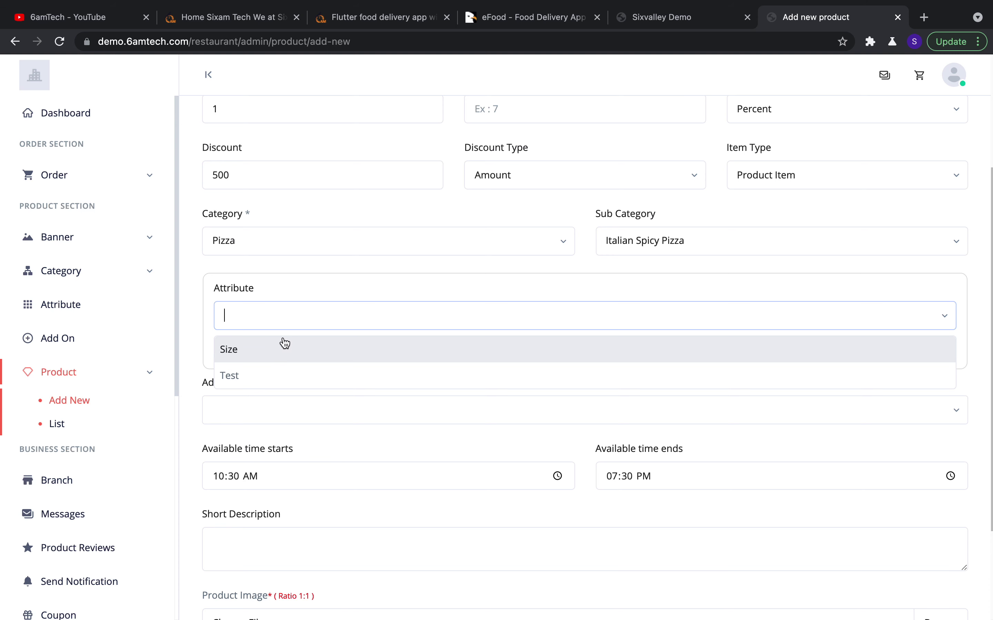
Add the Size attribute with Large and Small as its choice values
left_click(310, 361)
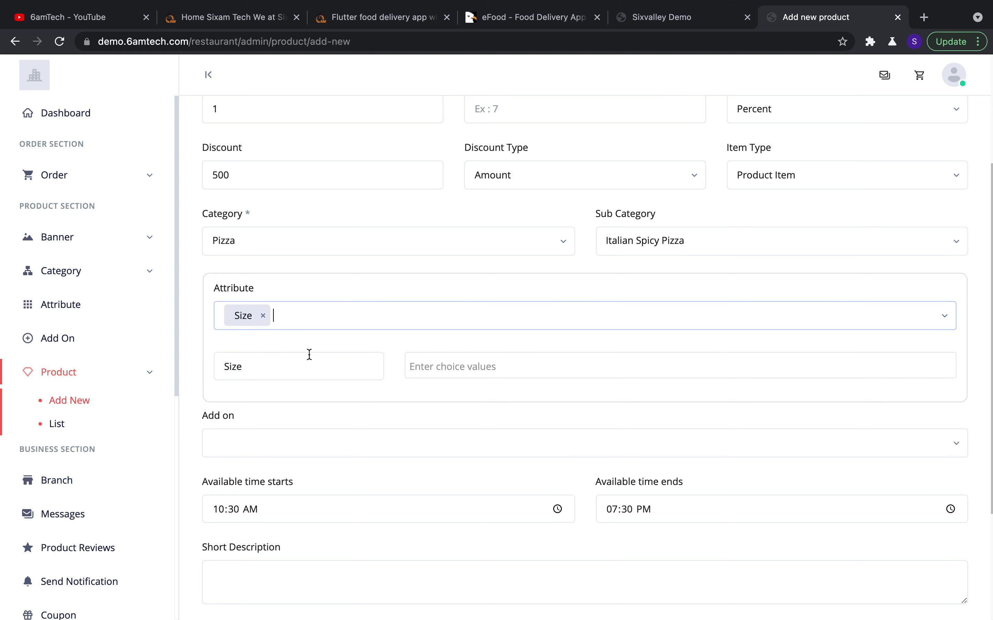
left_click(444, 368)
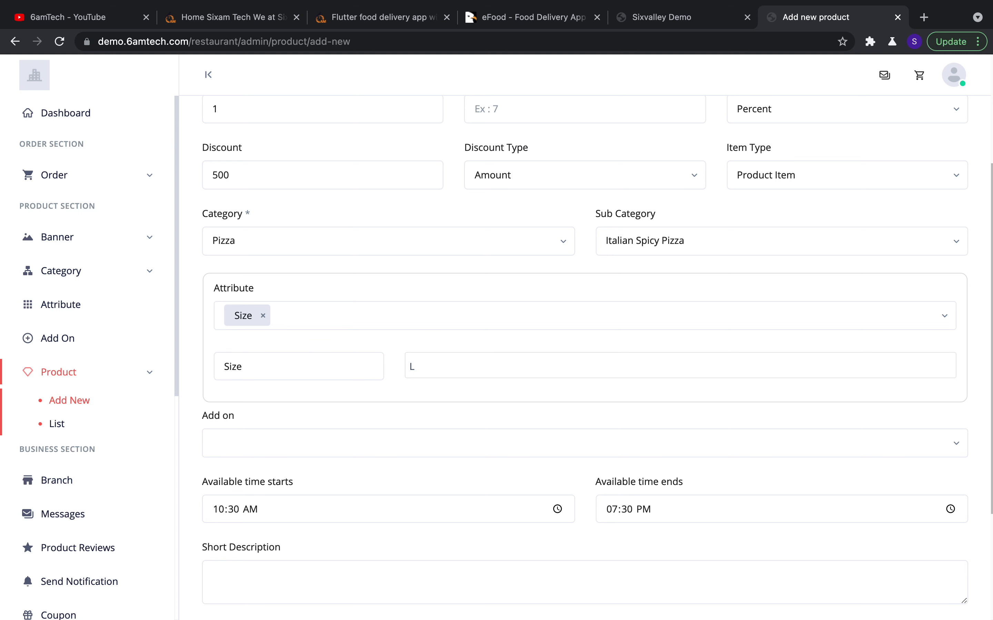
type("arge")
key("Return")
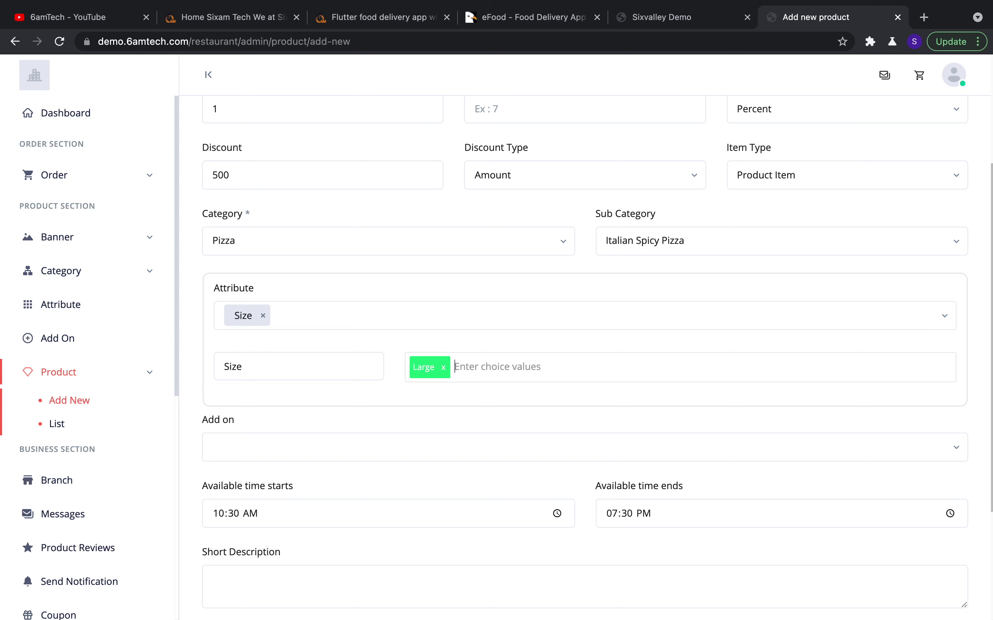
type("Small")
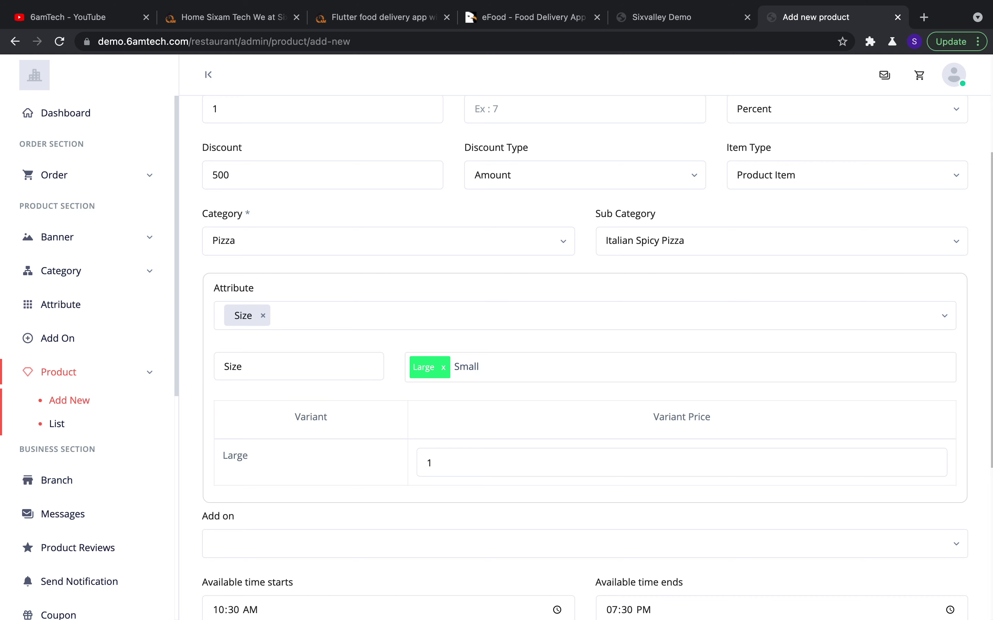
key("Return")
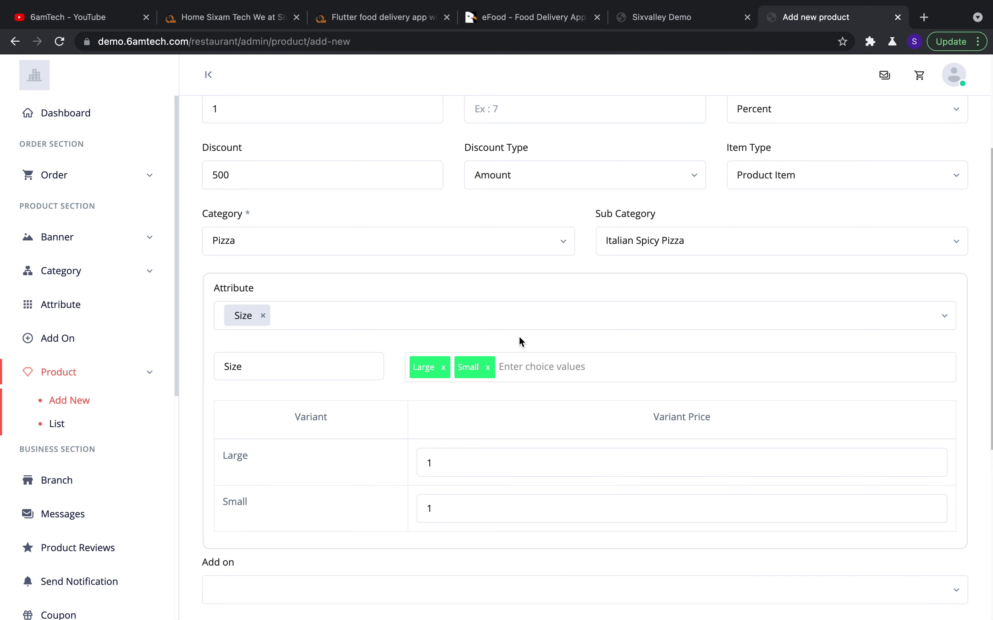
Price the Large variant at 60 and the Small variant at 40
scroll(519, 341, "down", 2)
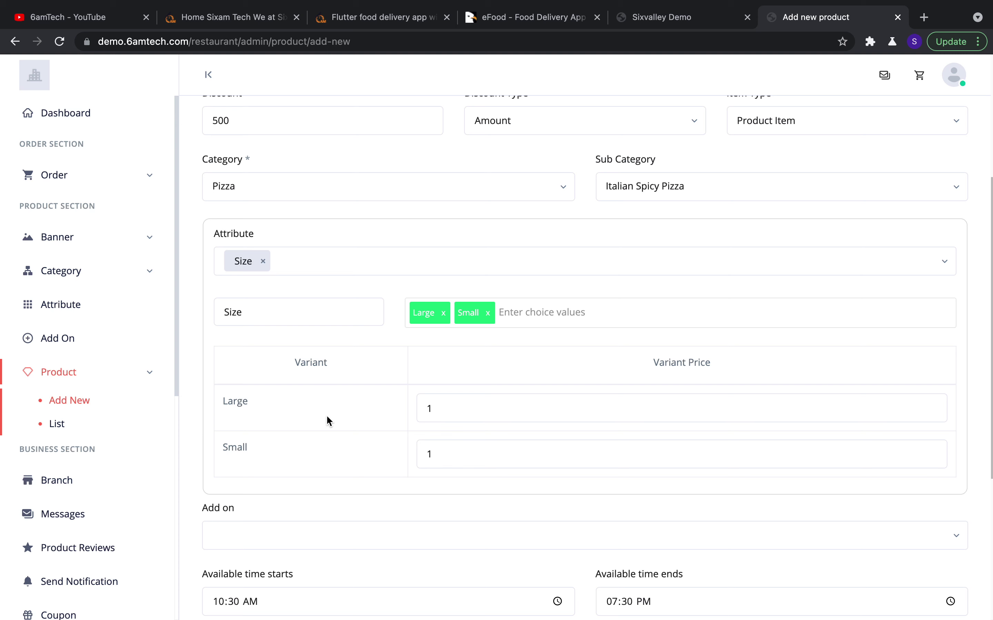
left_click(484, 409)
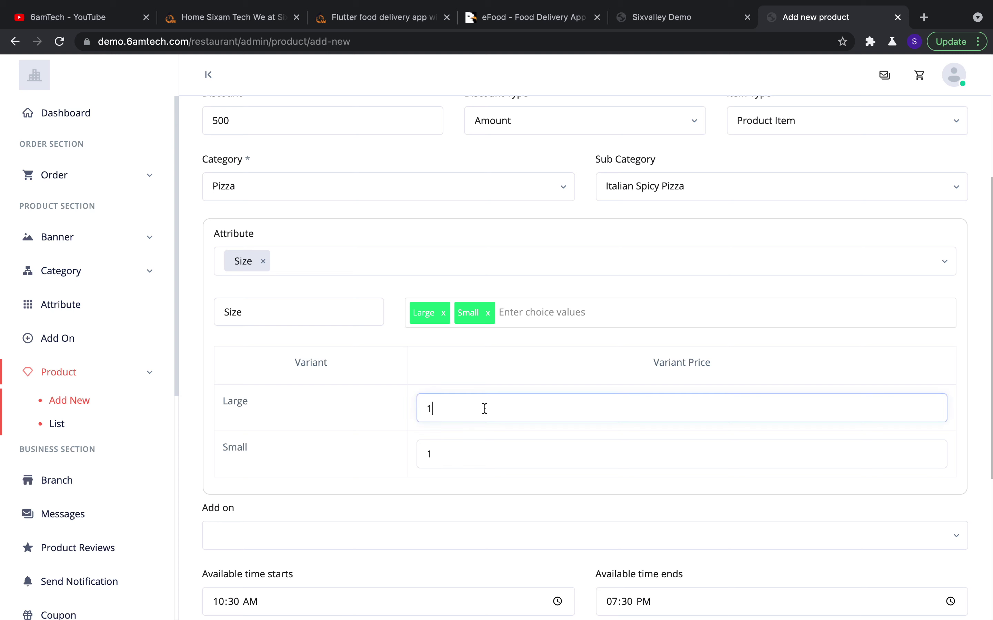
key("BackSpace")
type("60")
left_click(466, 461)
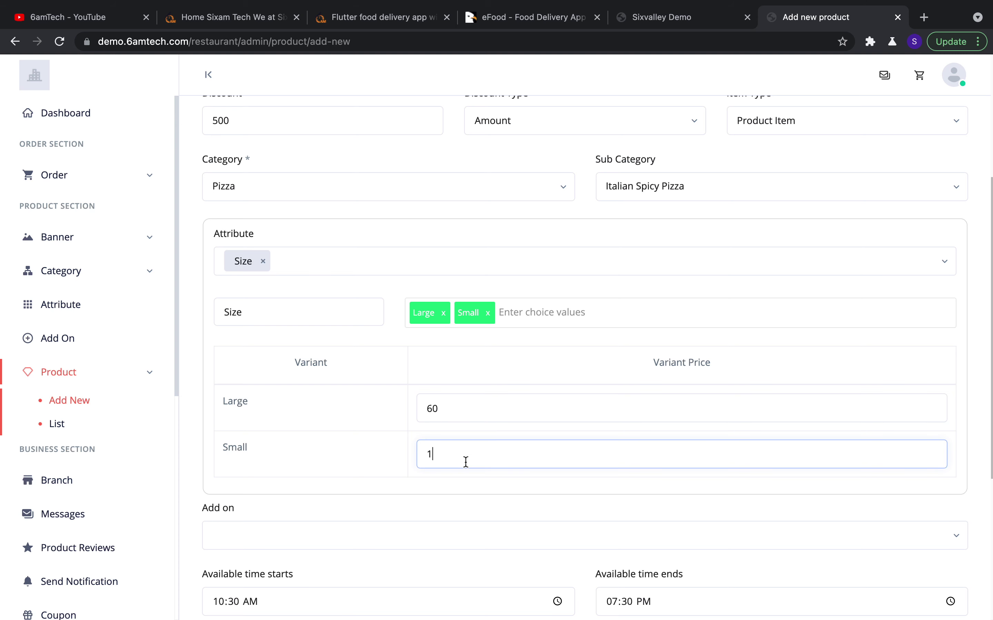
key("BackSpace")
type("40")
left_click(497, 478)
scroll(544, 375, "down", 1)
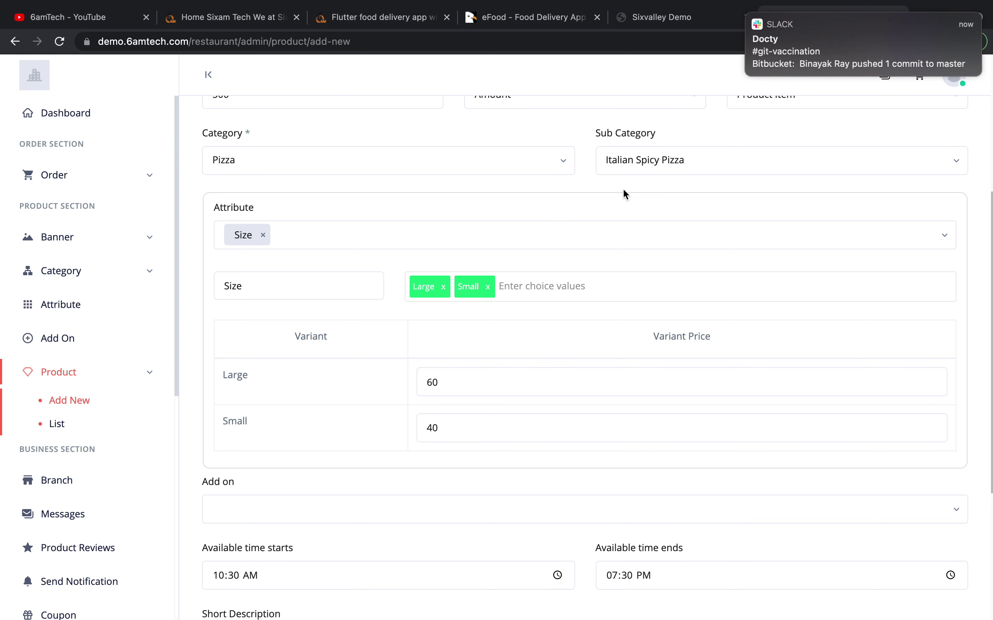
left_click(749, 20)
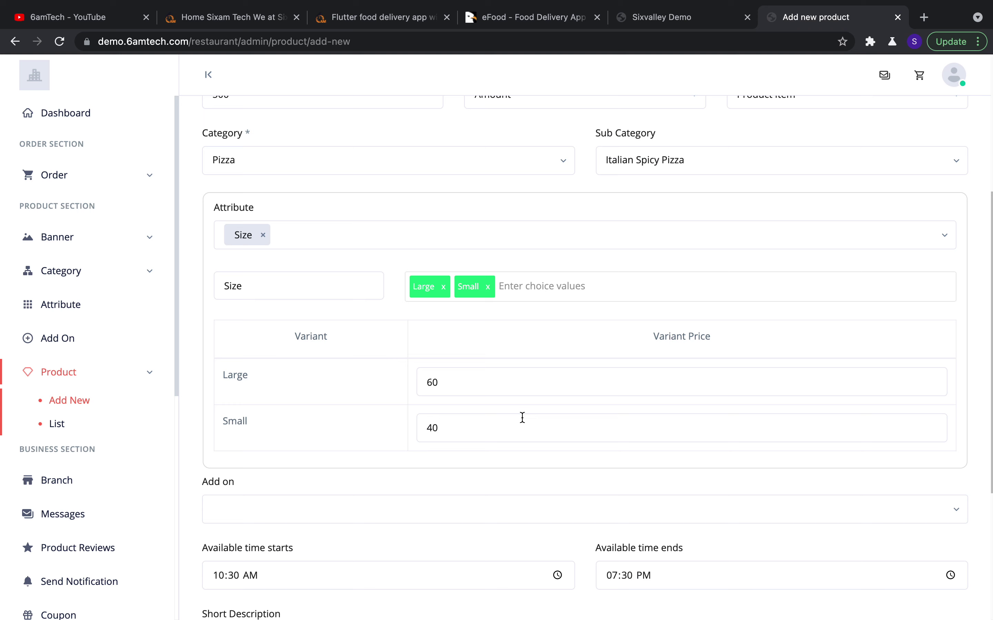
Add Coke and Water as the product's add-ons
scroll(498, 410, "down", 5)
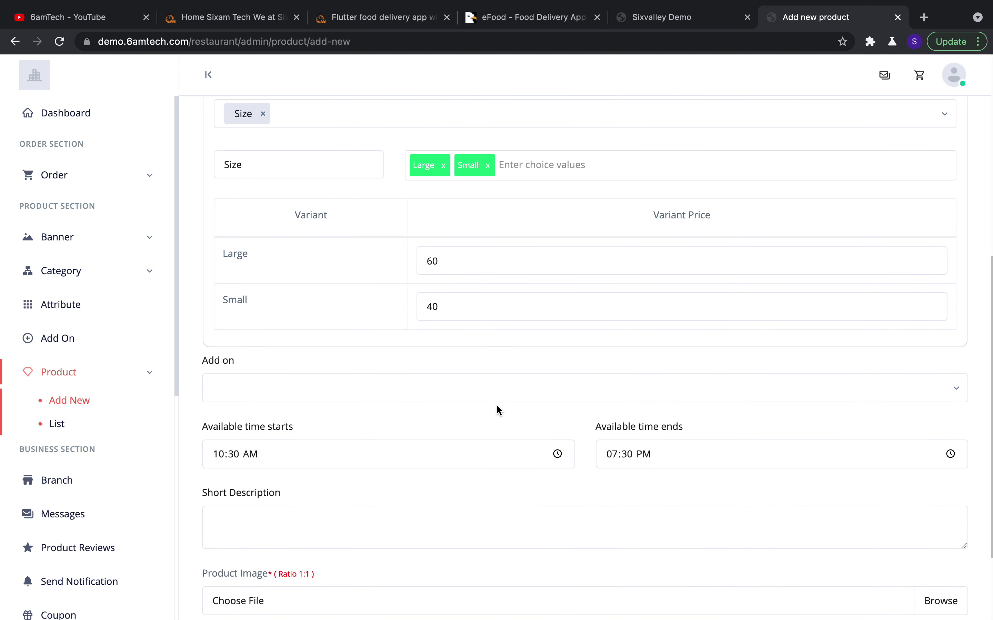
left_click(426, 378)
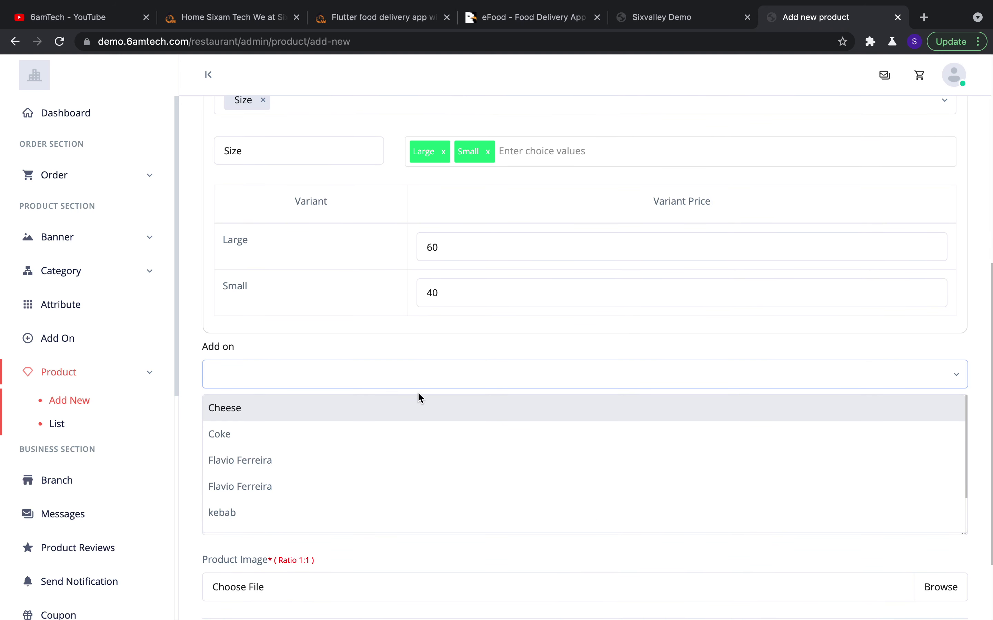
left_click(402, 436)
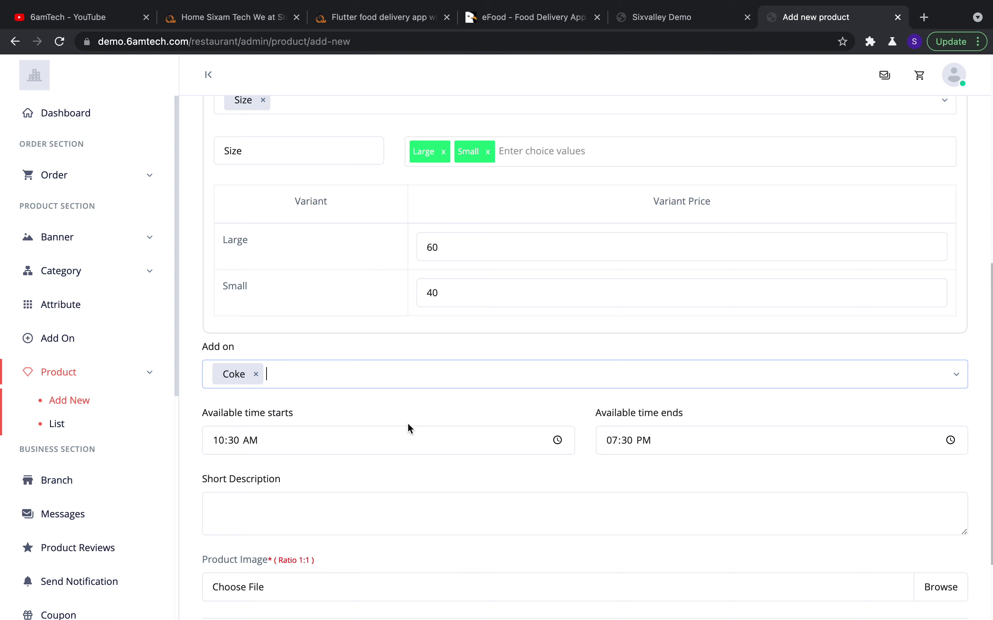
left_click(440, 385)
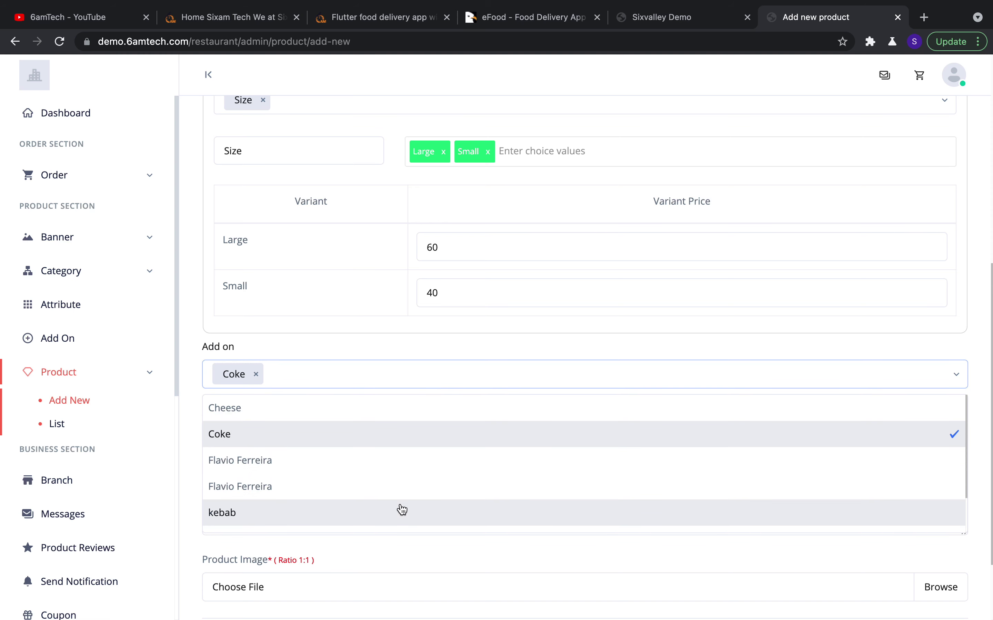
scroll(401, 492, "down", 2)
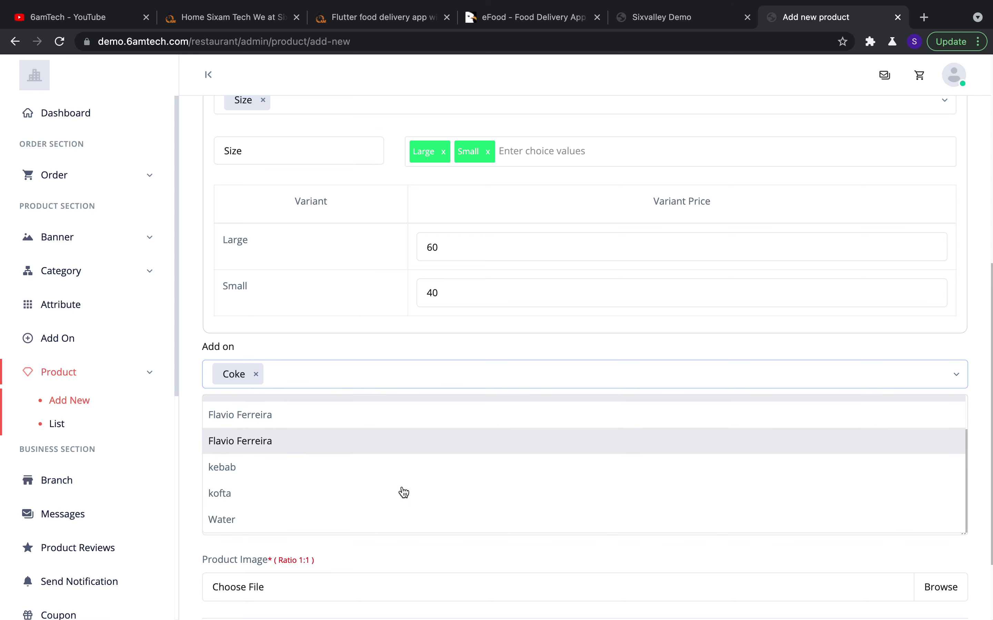
left_click(386, 528)
scroll(470, 435, "down", 2)
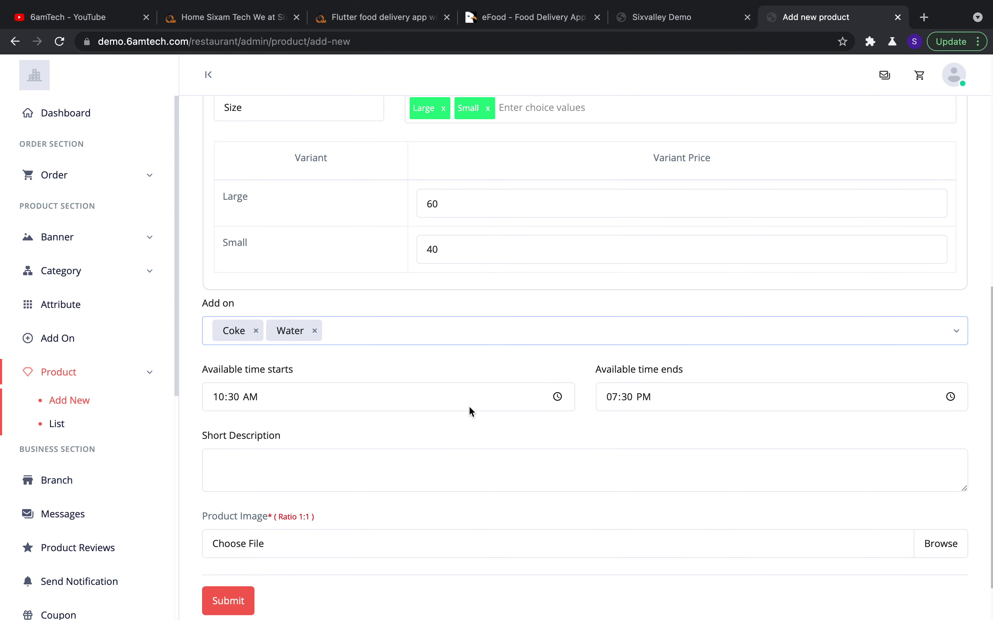
scroll(475, 382, "up", 2)
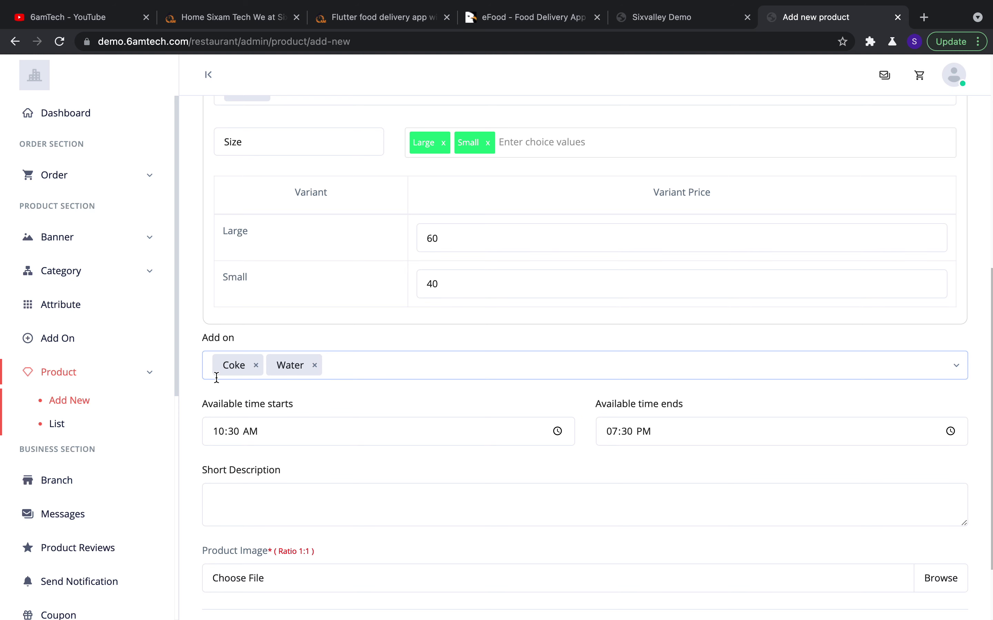
scroll(433, 405, "down", 5)
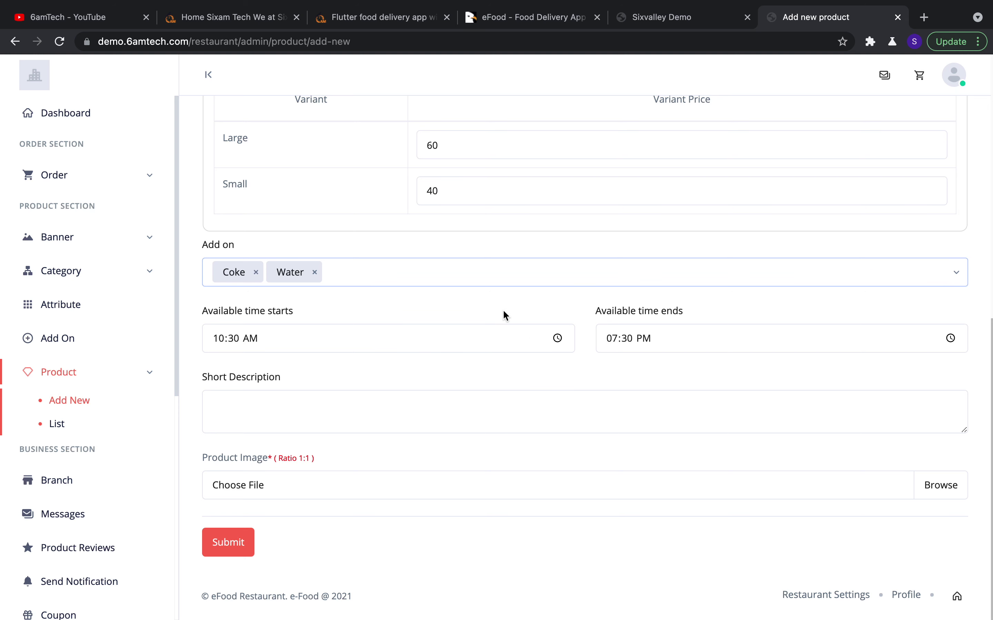
Look over the short description area, then return to the Product List
left_click(400, 426)
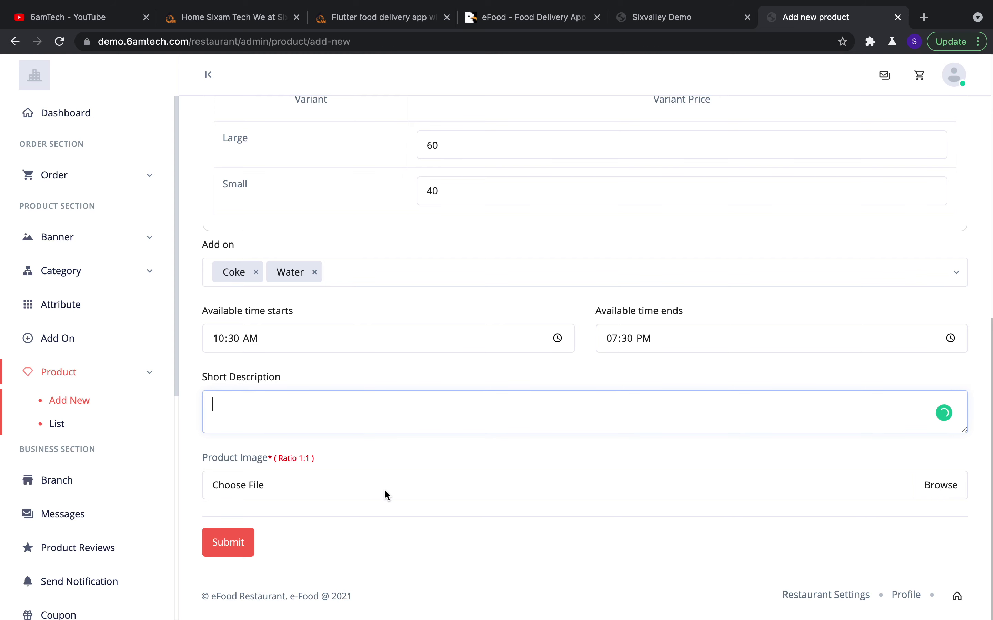
scroll(526, 131, "up", 12)
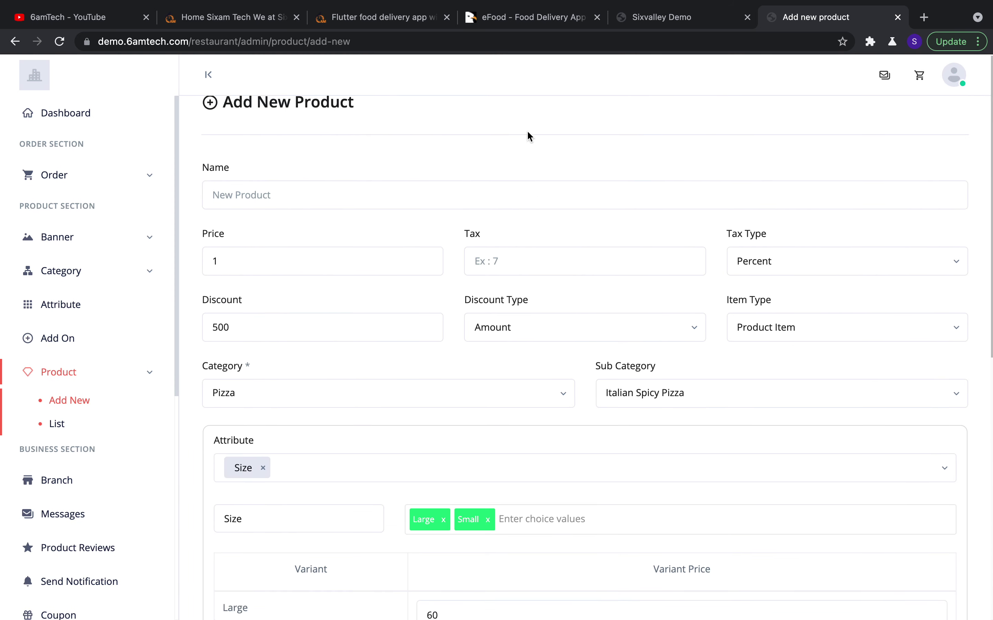
scroll(472, 205, "down", 12)
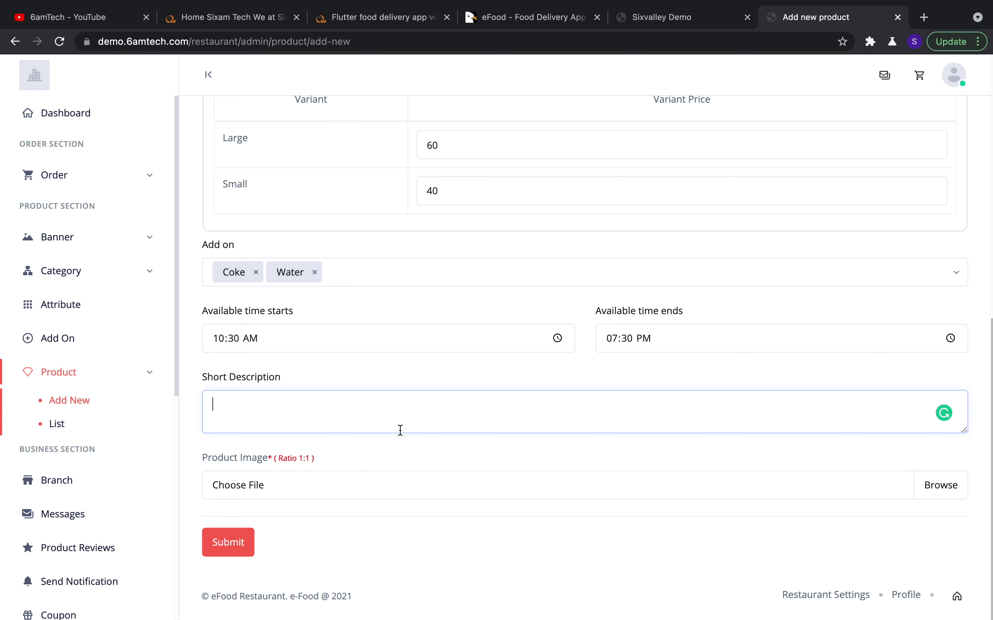
scroll(400, 431, "up", 12)
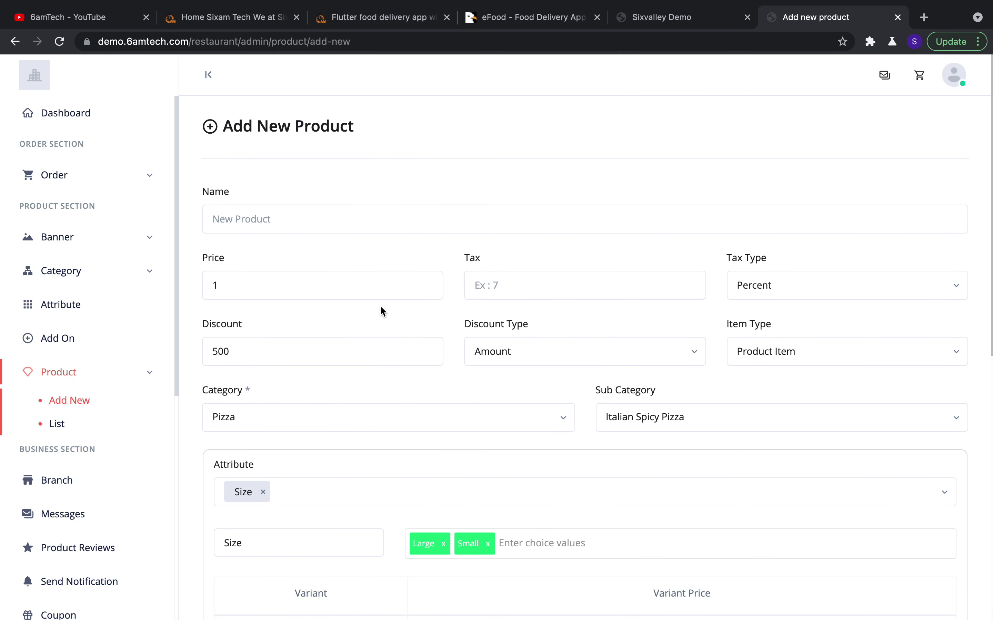
left_click(65, 424)
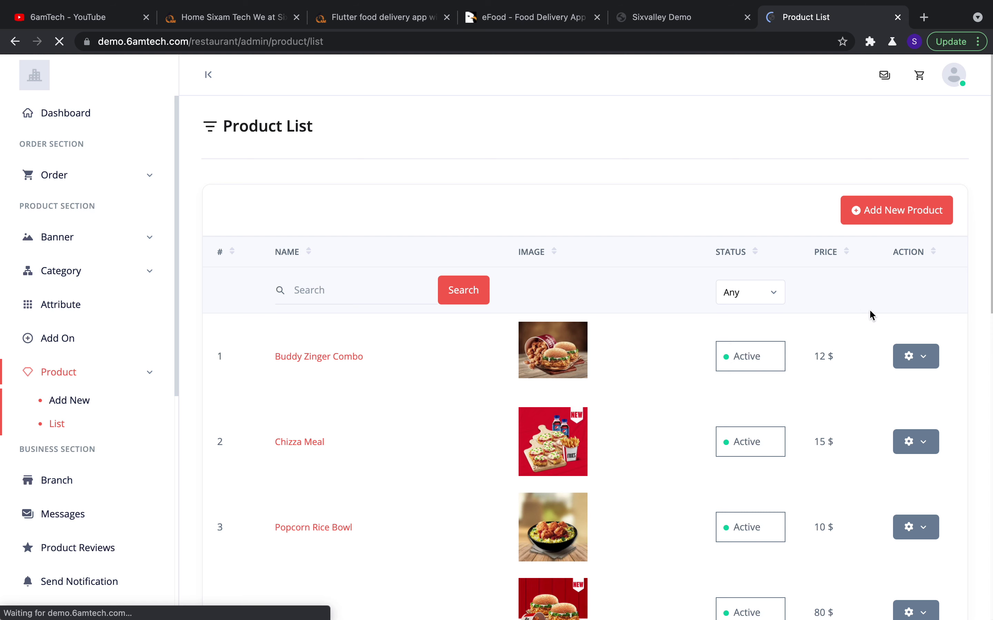
Check Buddy Zinger Combo's edit and delete options in the Product List, then go to Branch
scroll(869, 308, "down", 1)
left_click(920, 321)
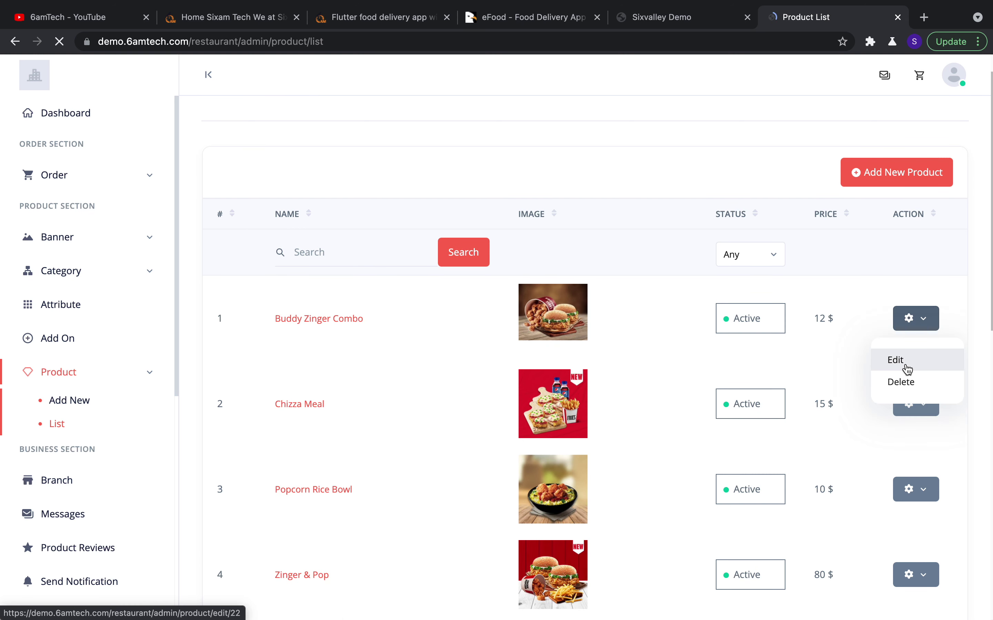
left_click(970, 260)
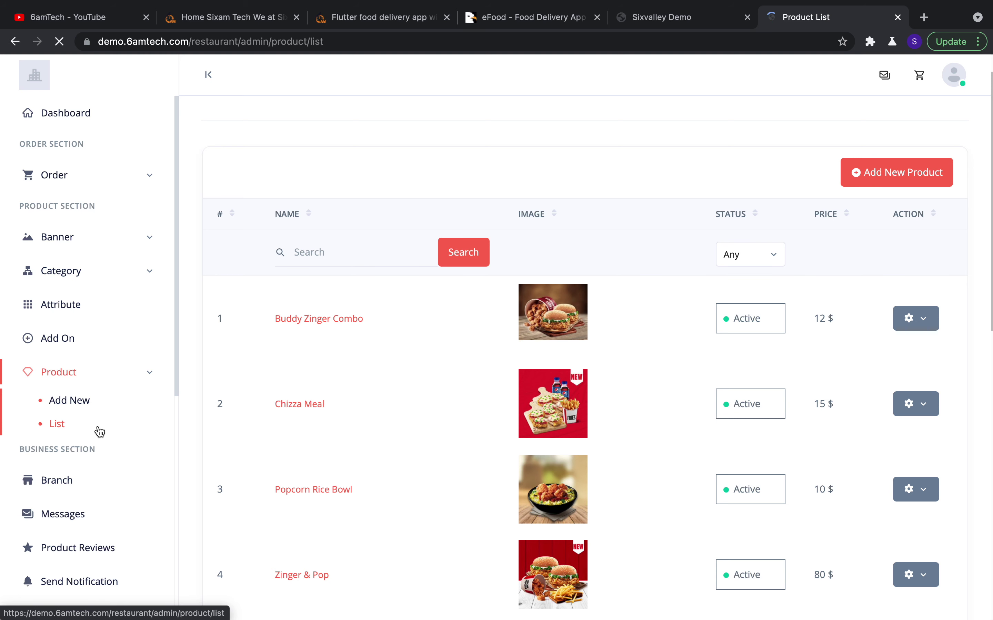
scroll(95, 431, "down", 6)
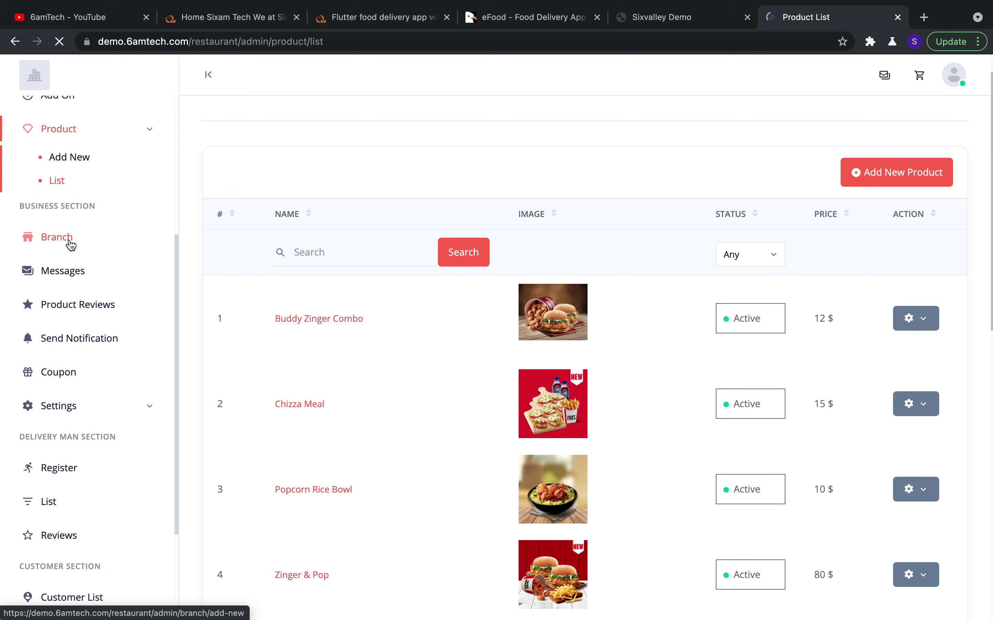
left_click(71, 245)
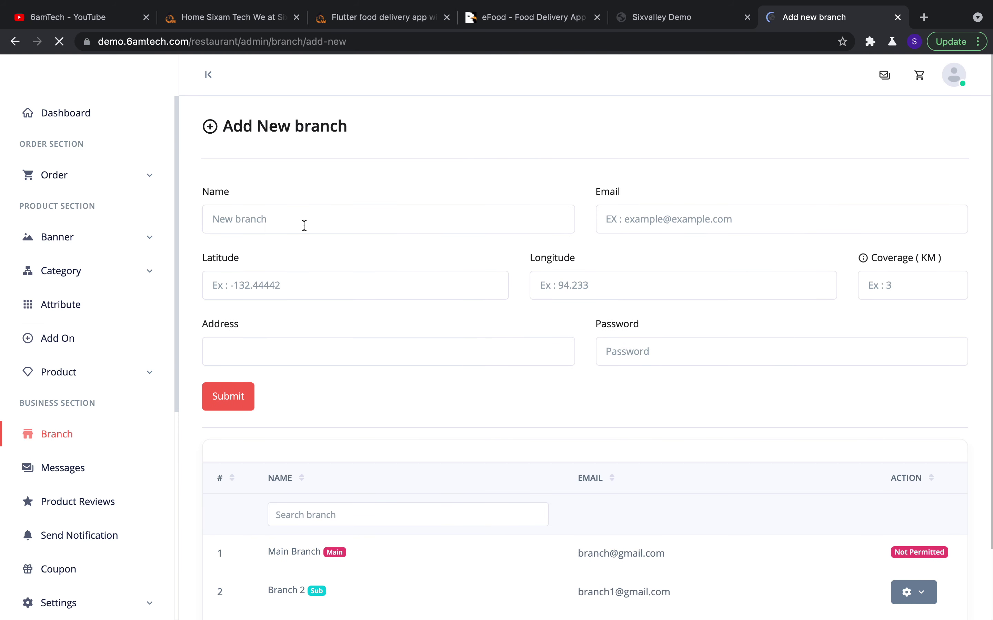
Scroll through the Add New branch form and the list with Main Branch and Branch 2
scroll(406, 399, "down", 3)
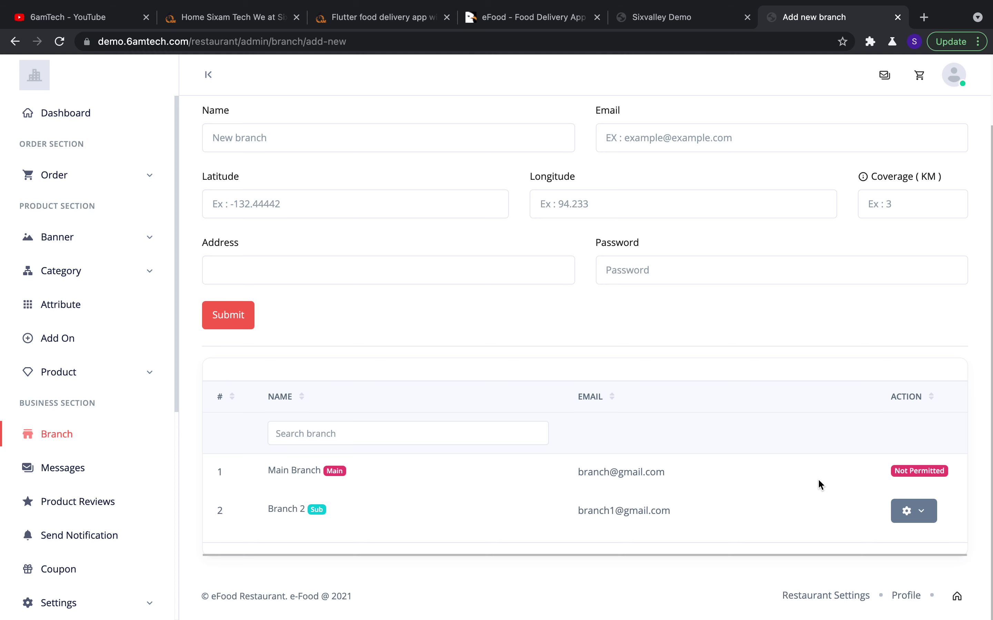
scroll(817, 479, "up", 3)
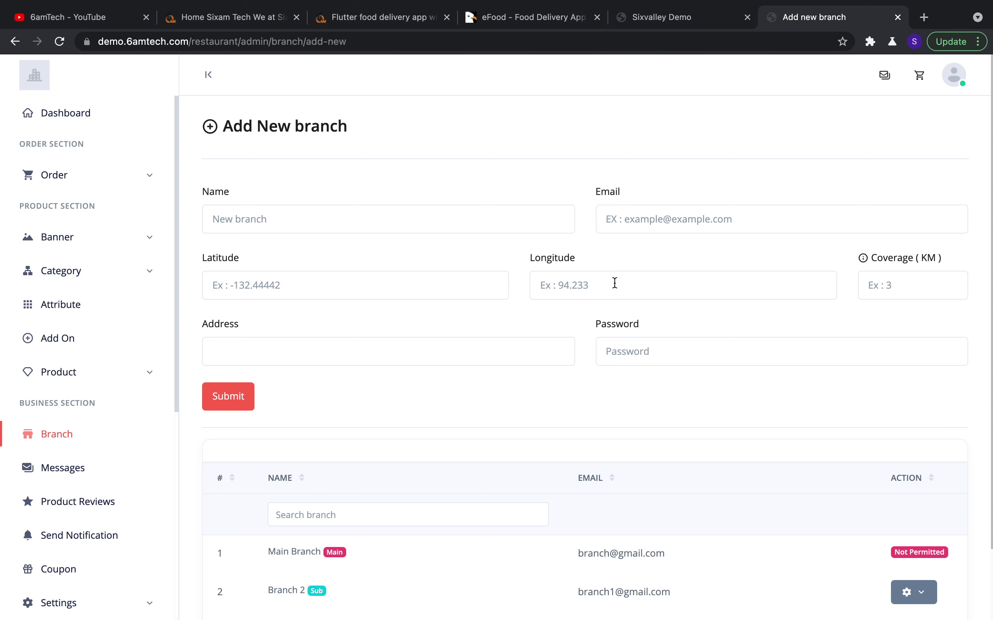
scroll(659, 295, "down", 1)
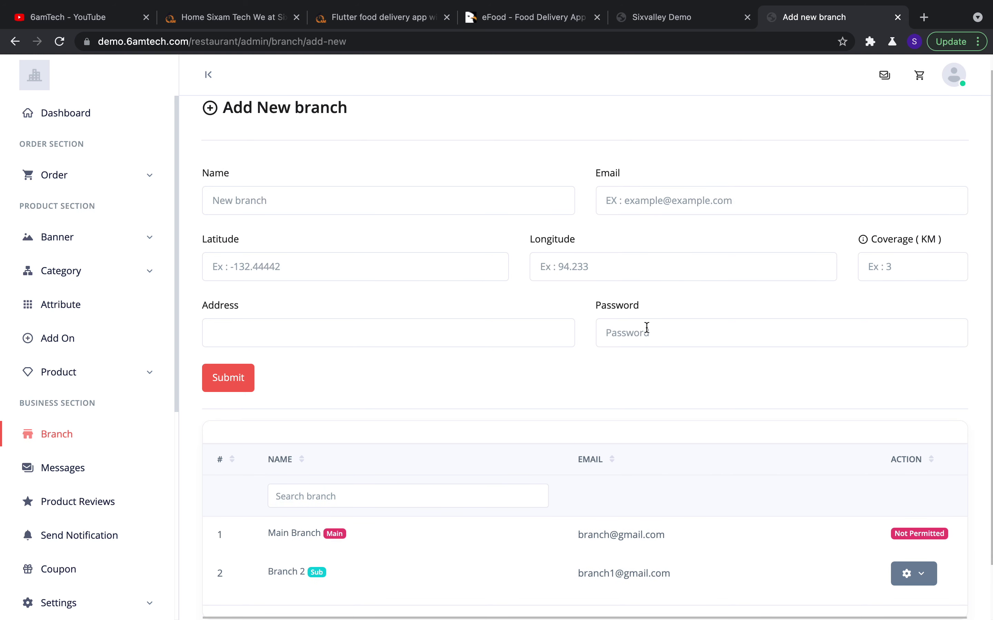
scroll(658, 312, "down", 1)
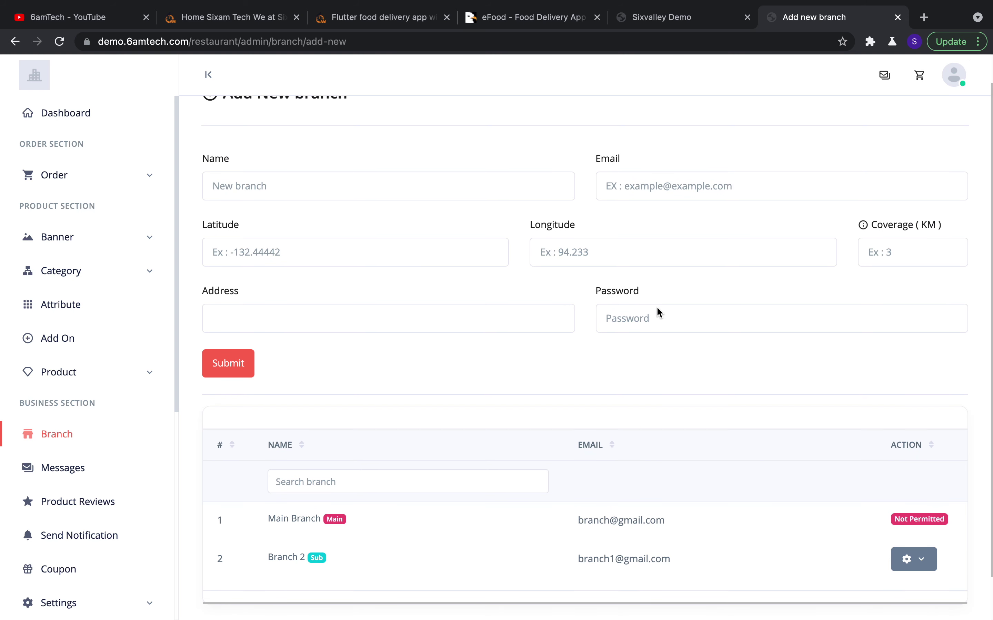
scroll(659, 312, "up", 1)
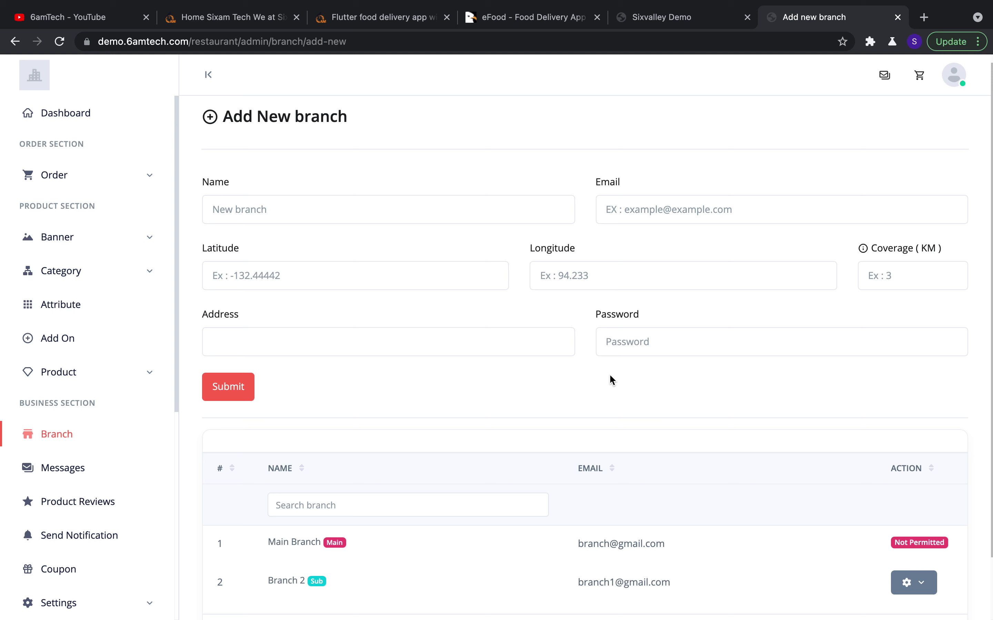
scroll(564, 422, "down", 2)
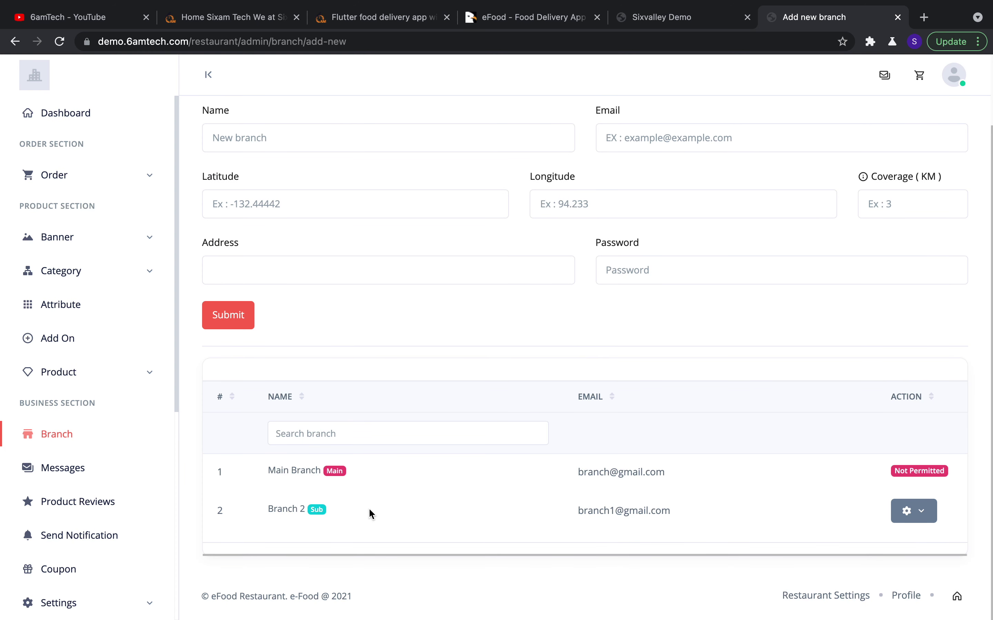
scroll(466, 489, "up", 3)
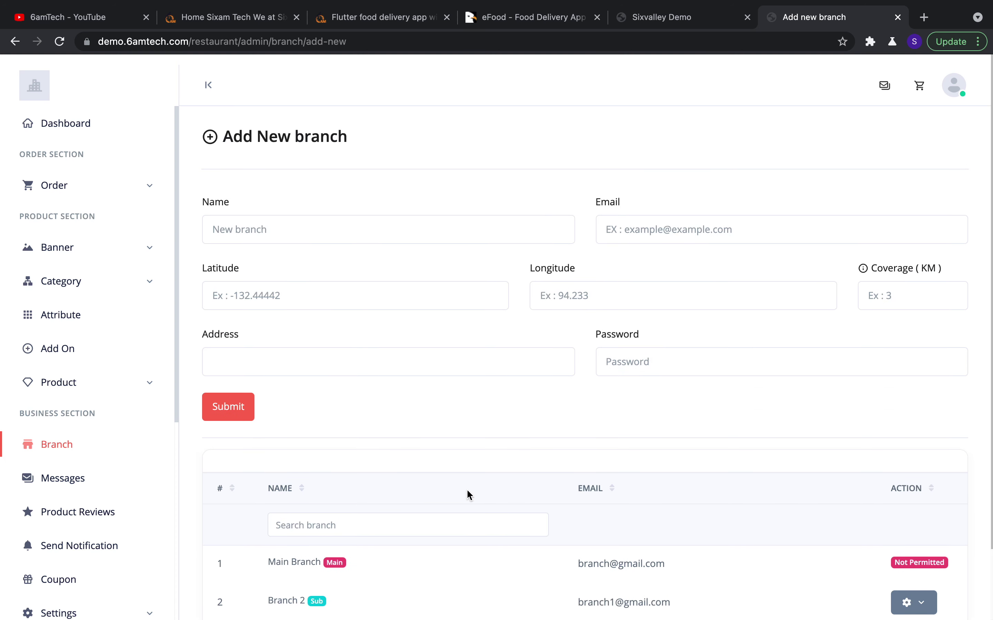
scroll(466, 488, "down", 3)
scroll(466, 488, "up", 3)
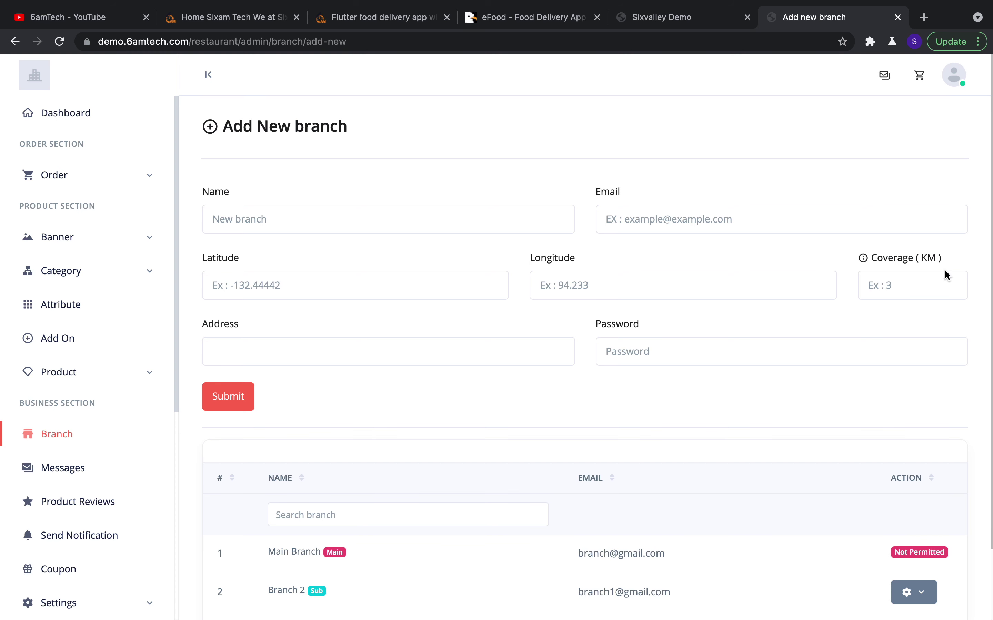
left_click(941, 284)
type("9")
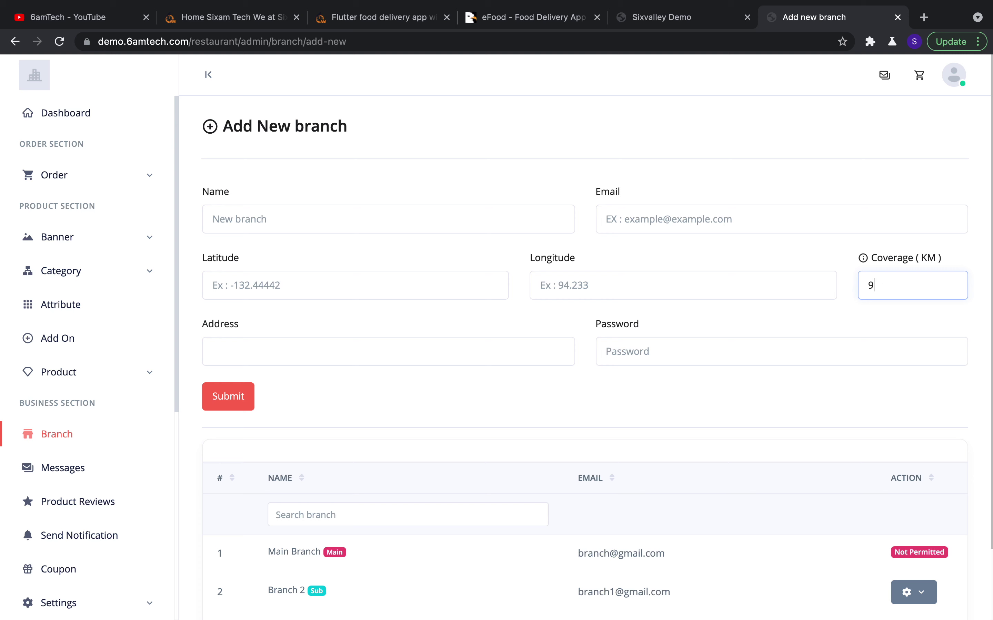
type("00")
key("BackSpace")
key("BackSpace")
key("BackSpace")
left_click(822, 247)
left_click(882, 283)
scroll(529, 396, "down", 3)
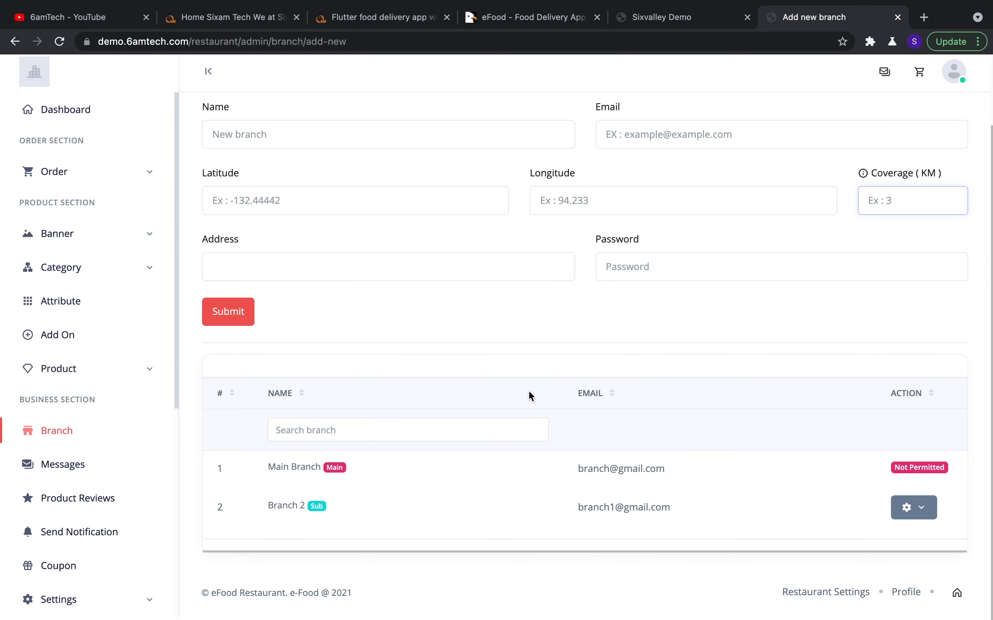
scroll(529, 396, "up", 3)
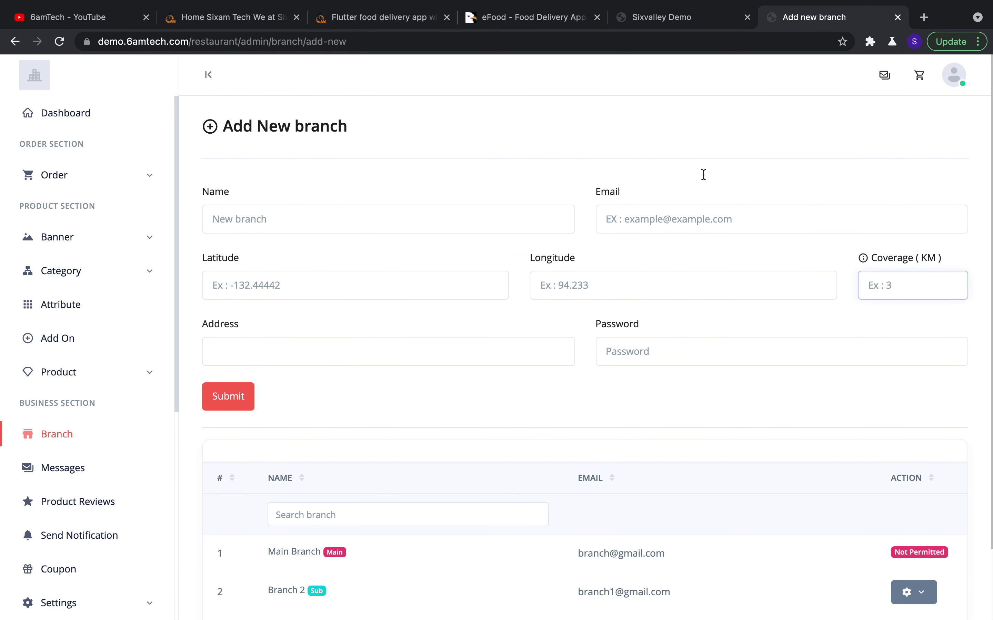
Open a new Chrome Incognito window alongside the admin window
left_click(980, 41)
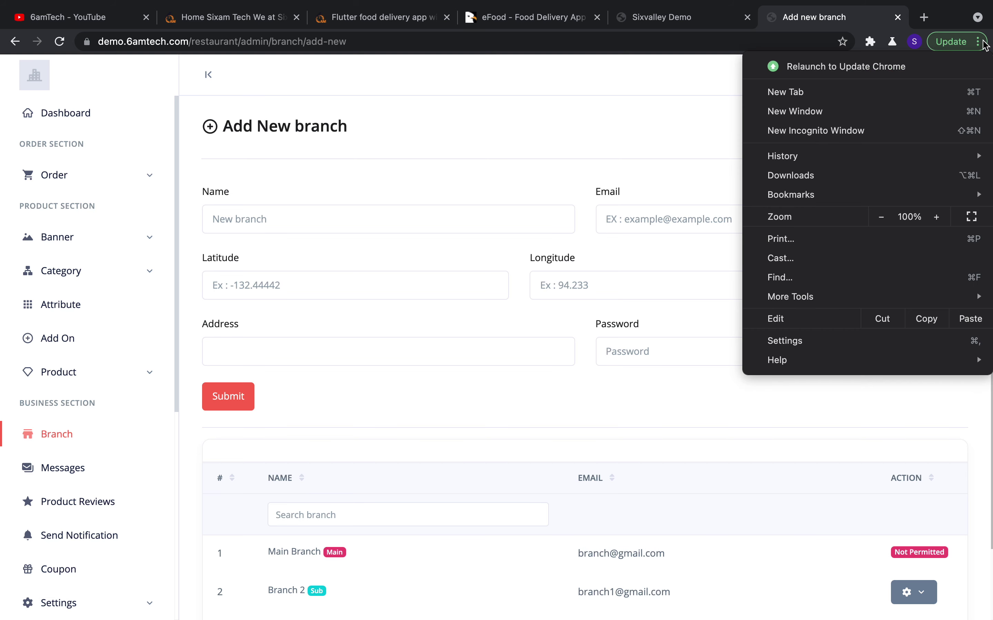
left_click(910, 130)
key("ctrl+Left")
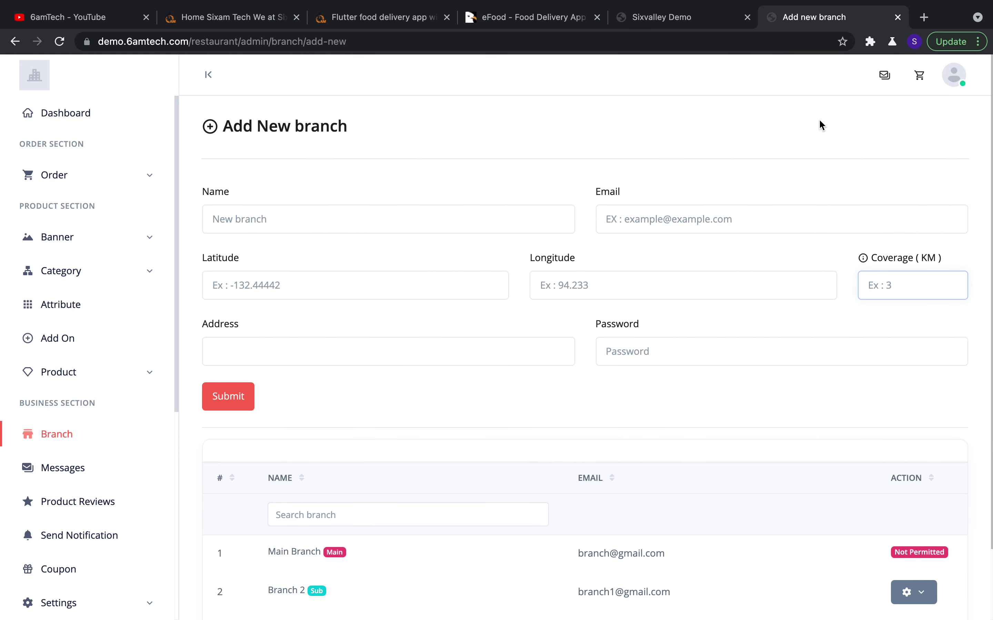
key("ctrl+Right")
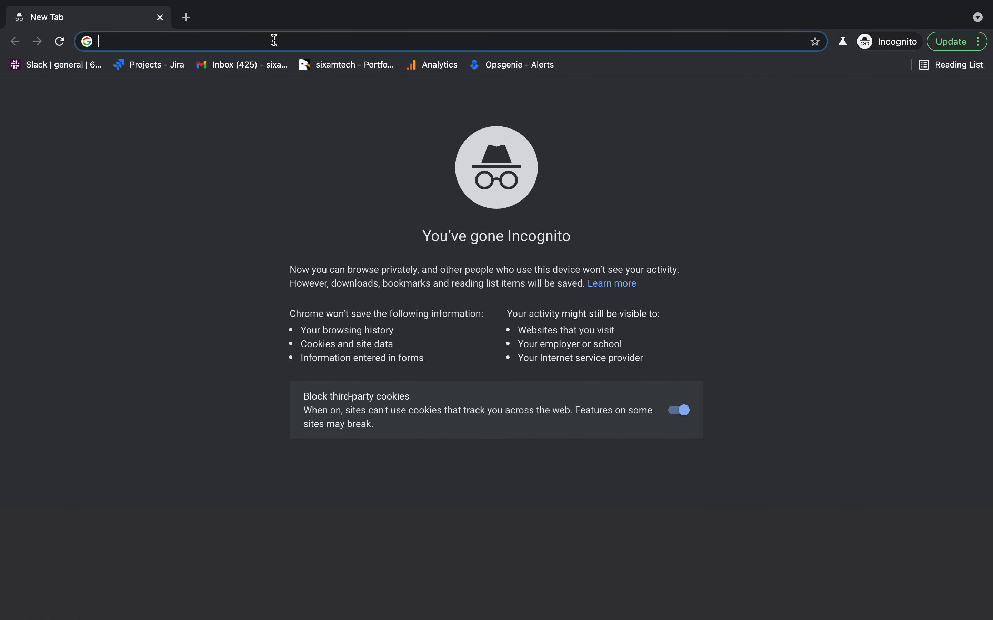
Load demo.6amtech.com, open the E-FOOD demo admin, and close the Sixvalley Demo tab
type("demo.6amtech.com")
key("Return")
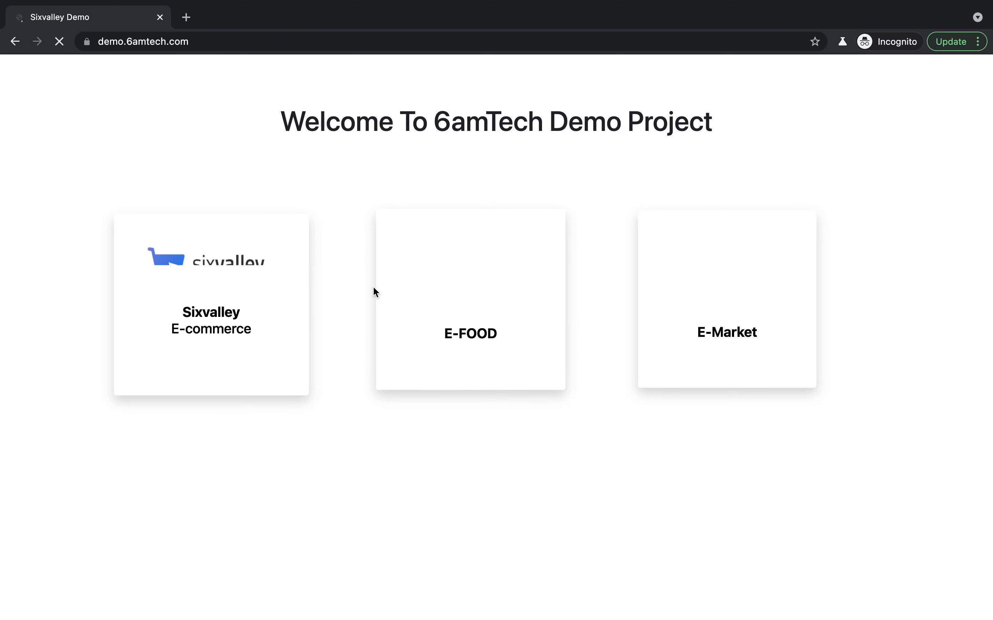
left_click(455, 308)
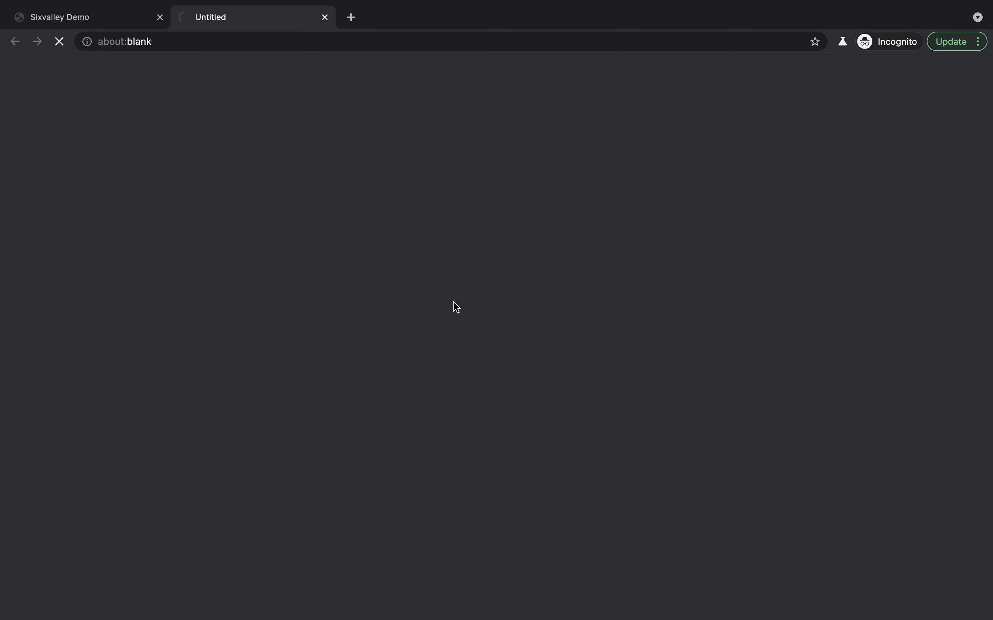
left_click(161, 18)
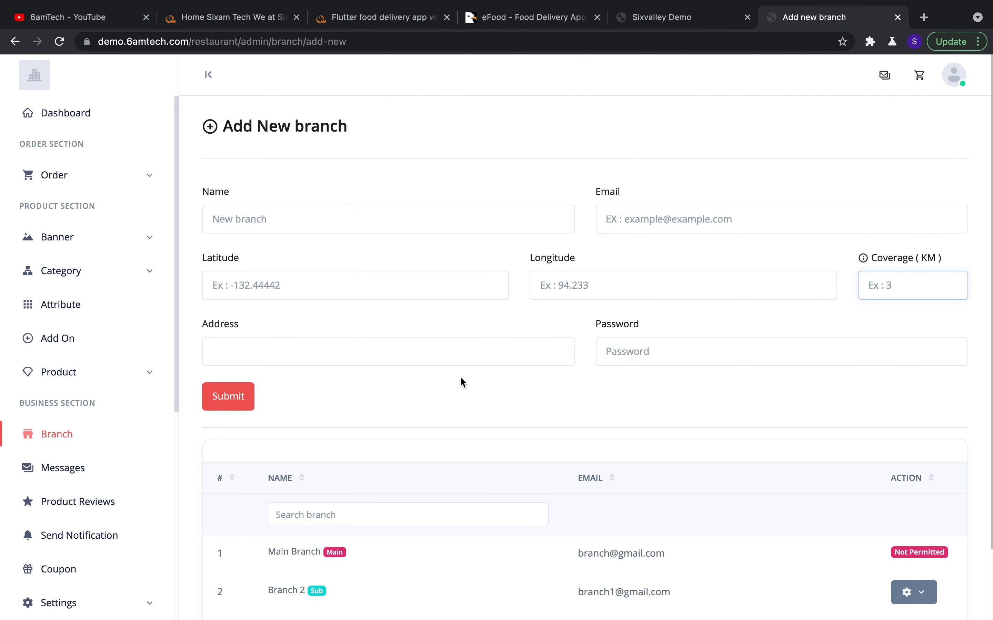
scroll(456, 390, "down", 2)
scroll(459, 389, "up", 3)
scroll(459, 390, "down", 1)
left_click(366, 354)
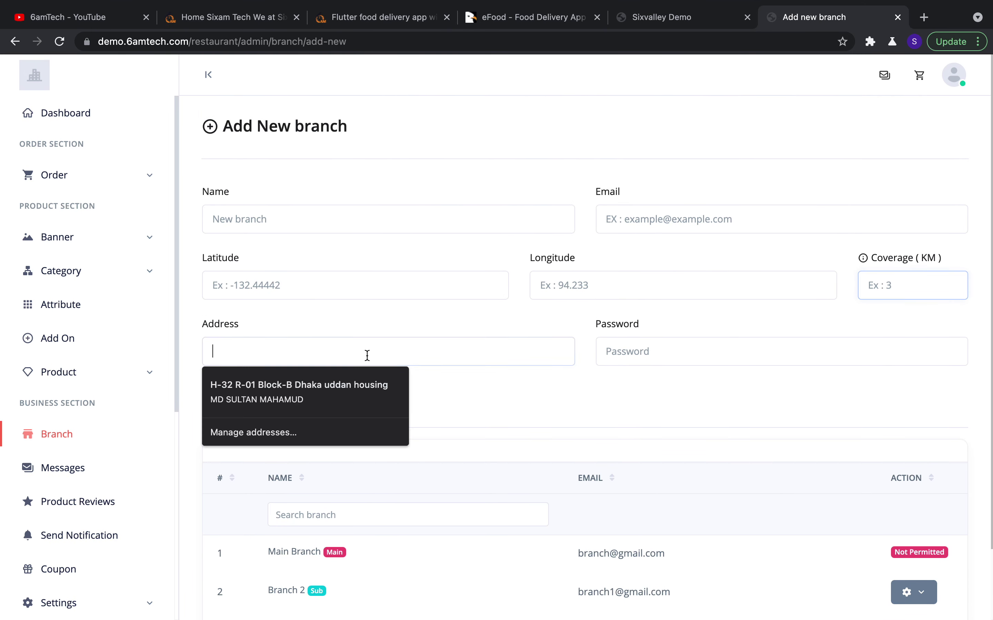
left_click(365, 288)
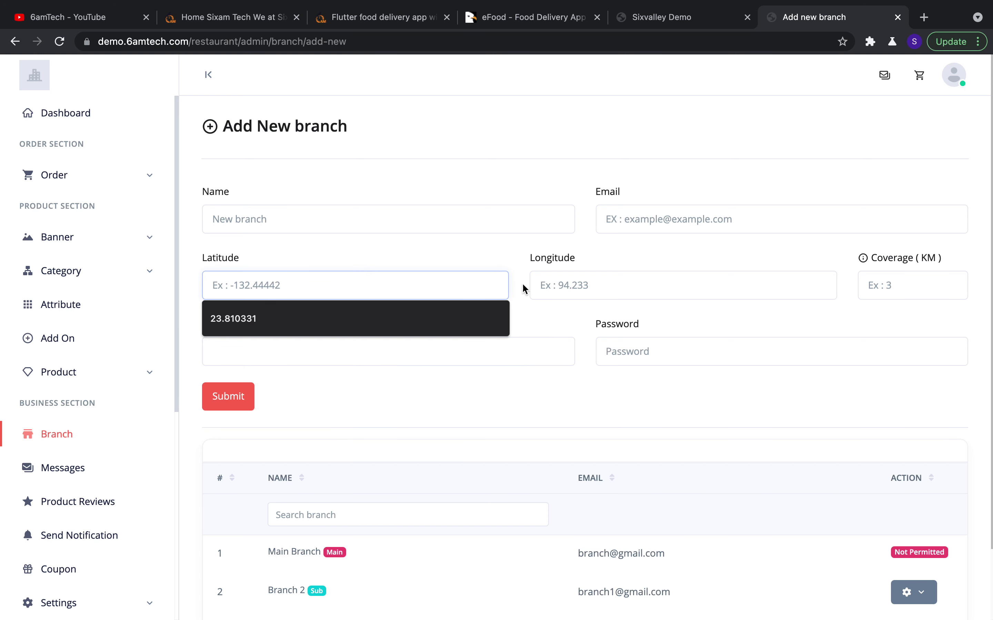
left_click(570, 287)
left_click(595, 266)
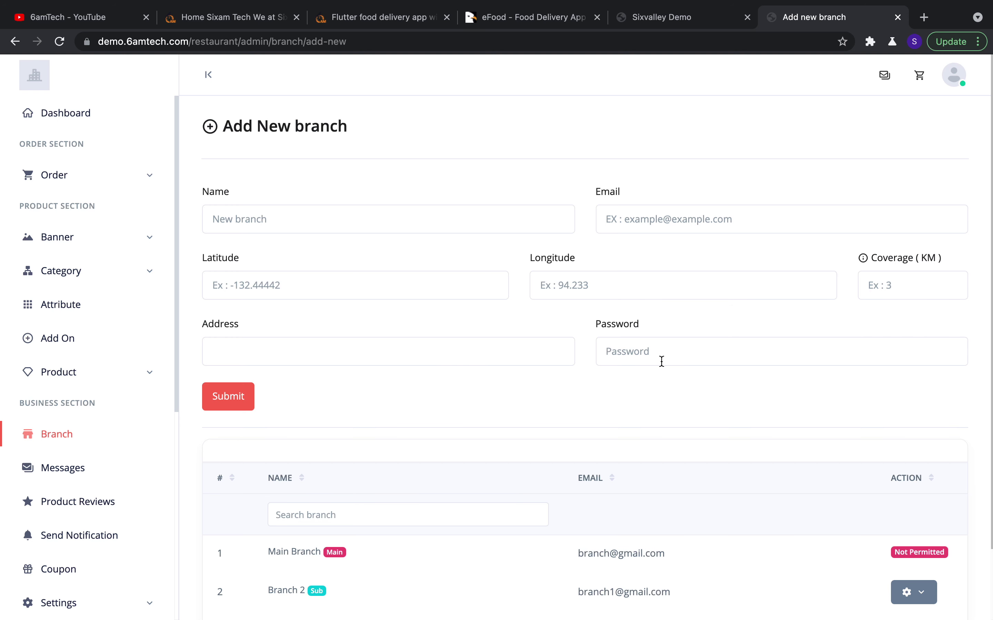
key("ctrl+Right")
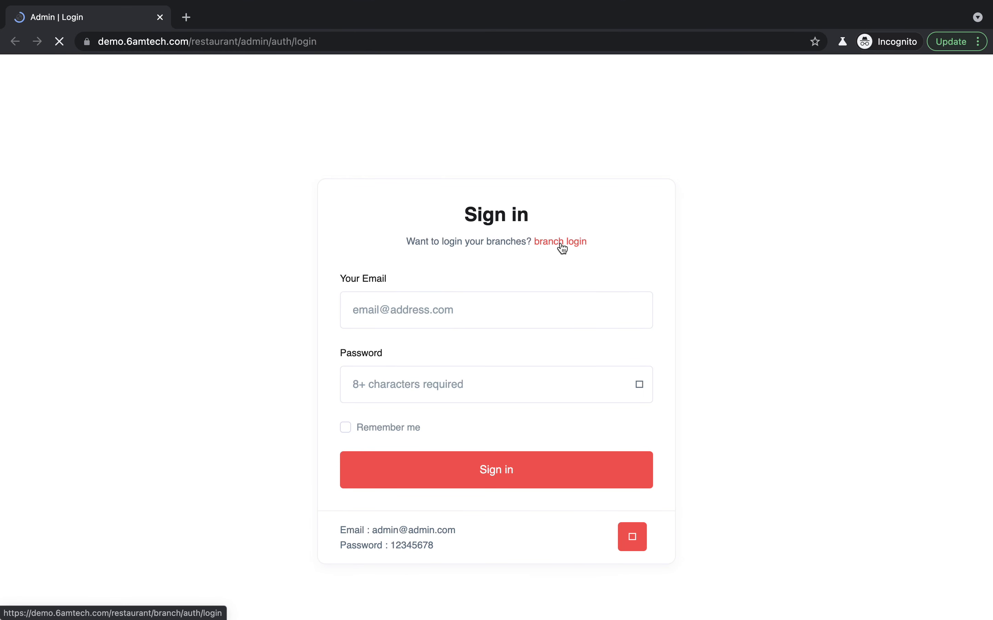
left_click(59, 41)
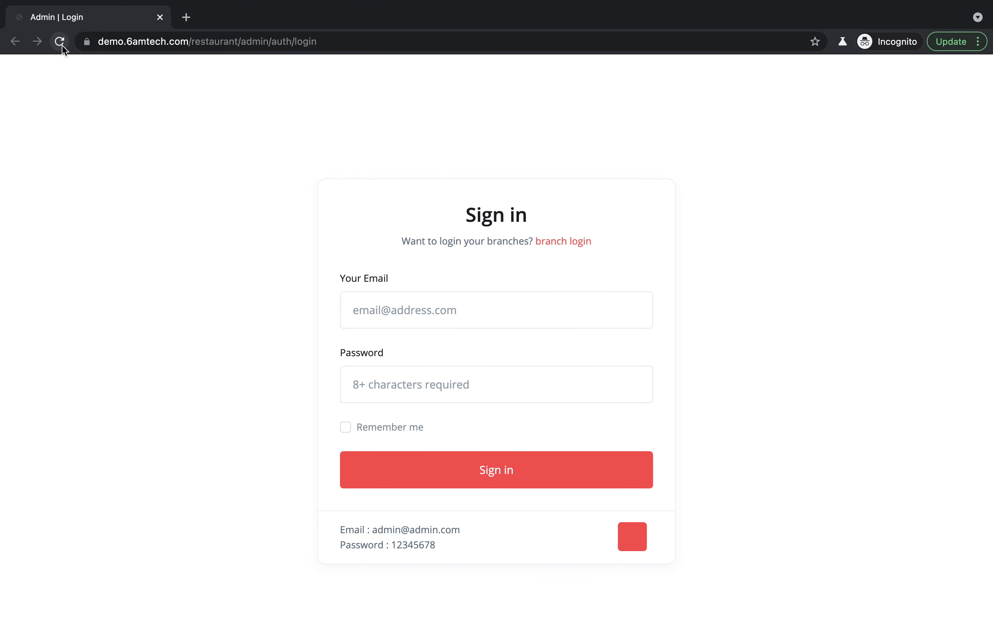
left_click(567, 240)
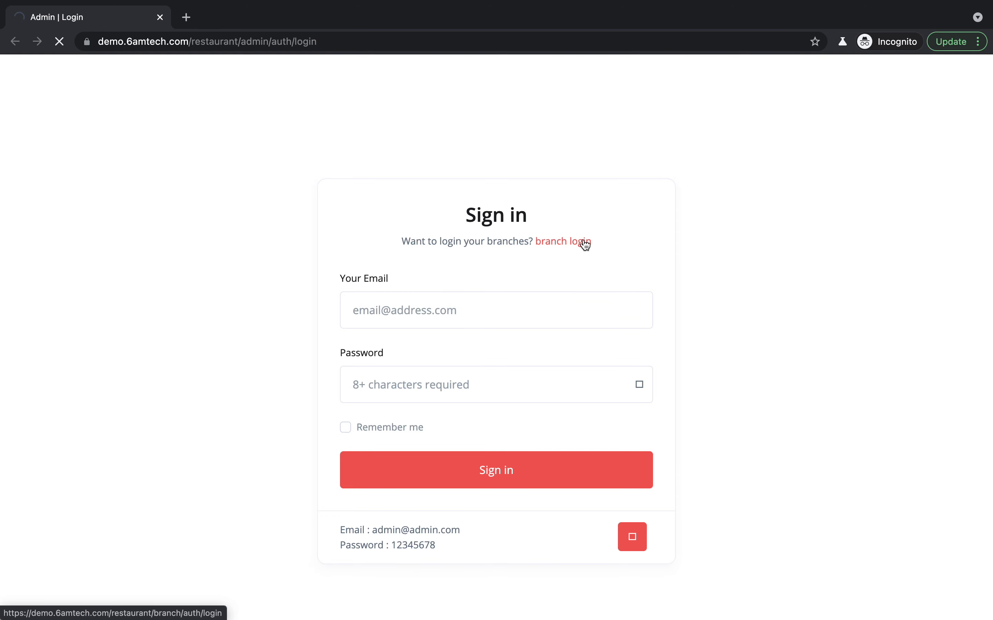
key("ctrl+Left")
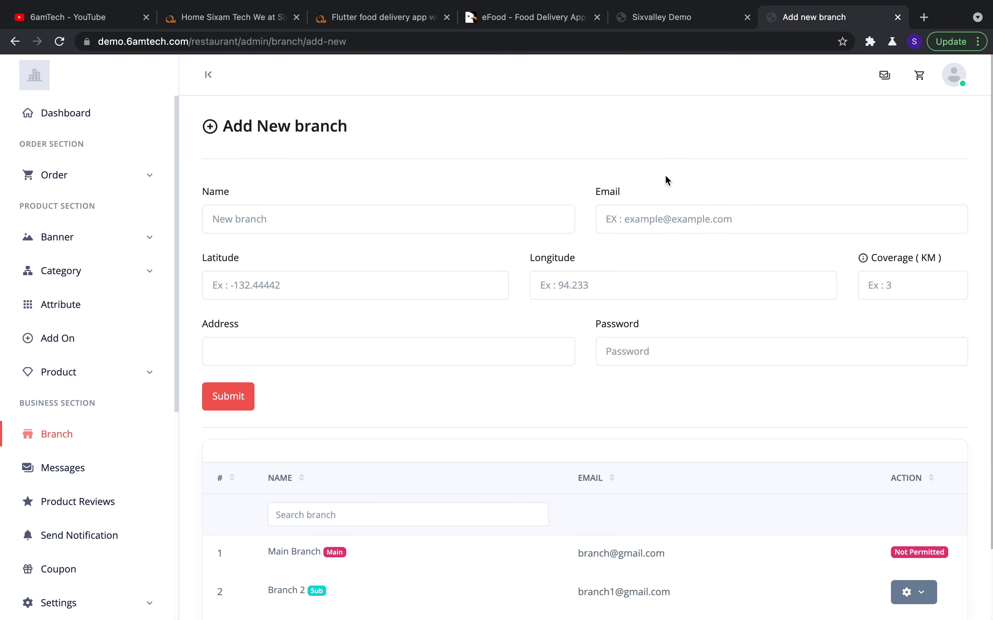
key("ctrl+Right")
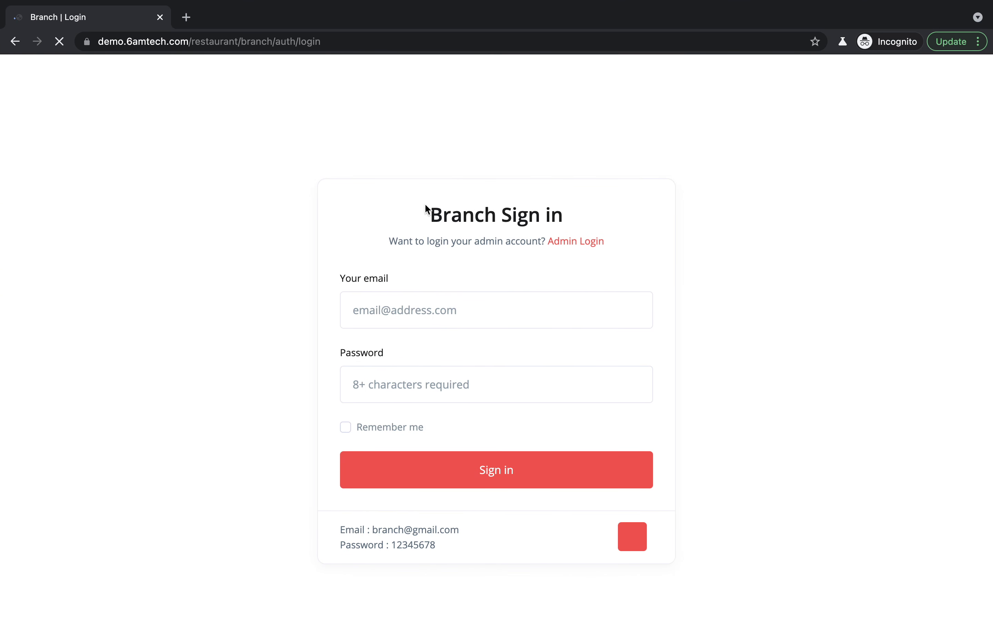
key("ctrl+Left")
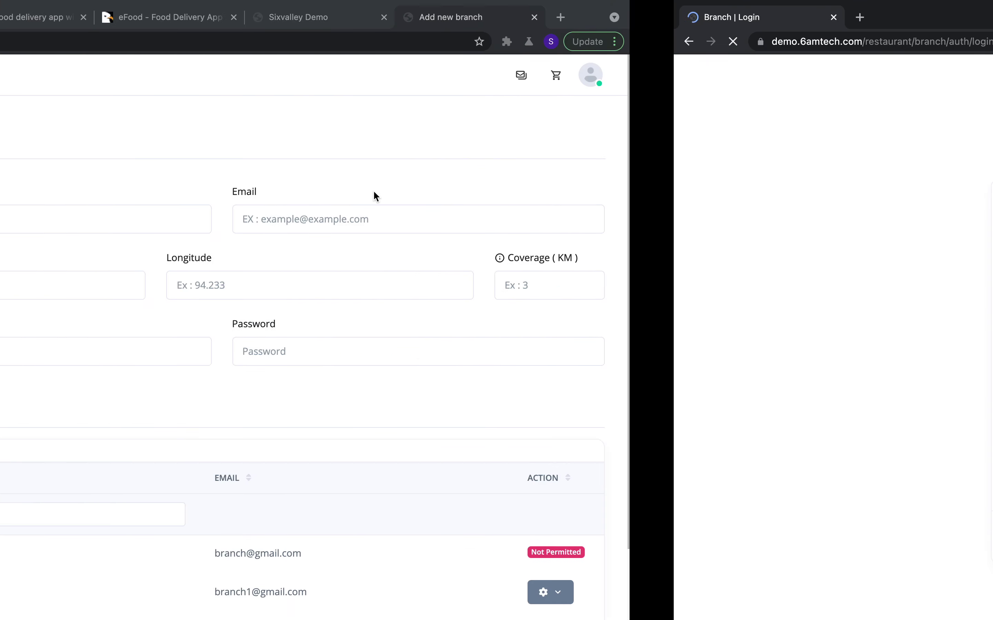
key("ctrl+Right")
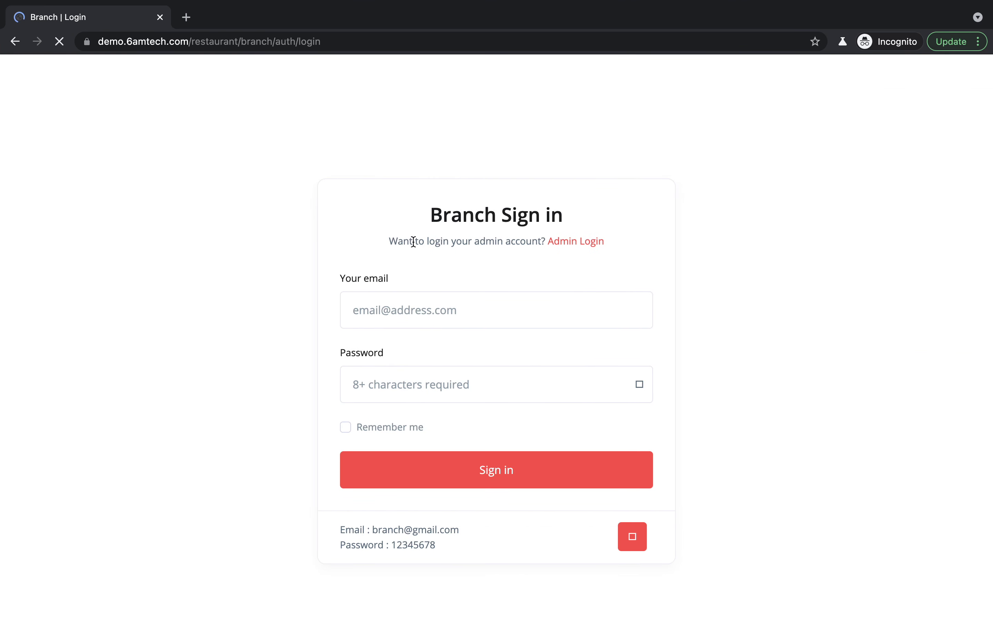
key("ctrl+Left")
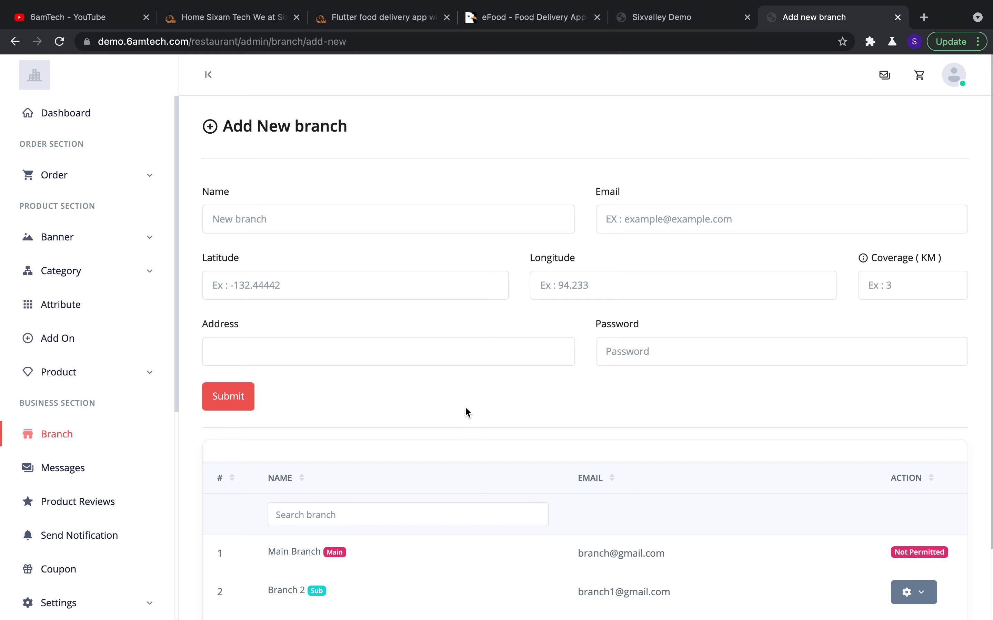
Open Messages, view the first customer's chat showing "Eu", and focus the Reply box
scroll(457, 395, "down", 2)
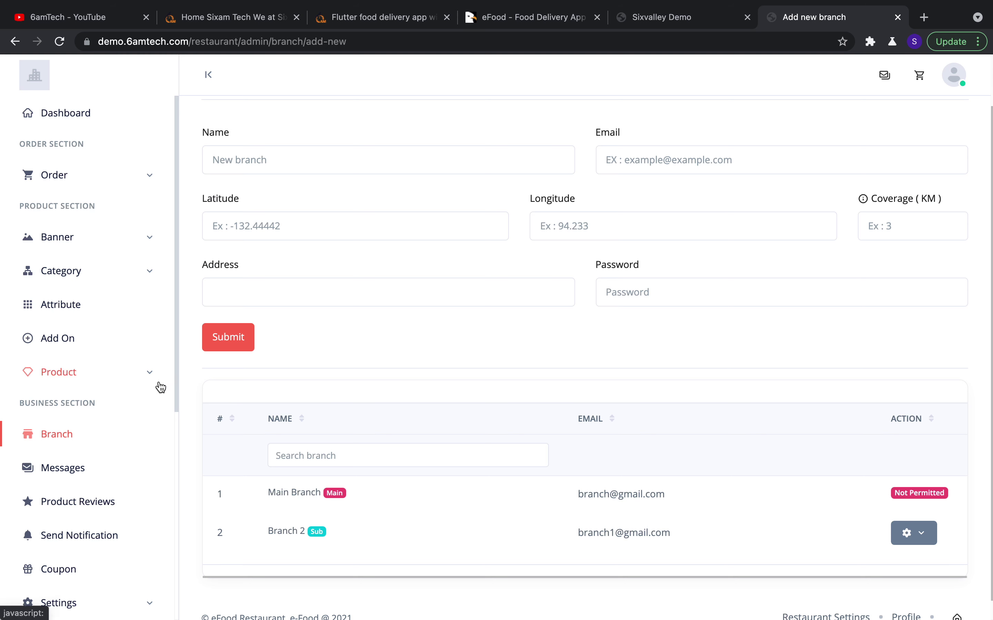
scroll(85, 282, "down", 5)
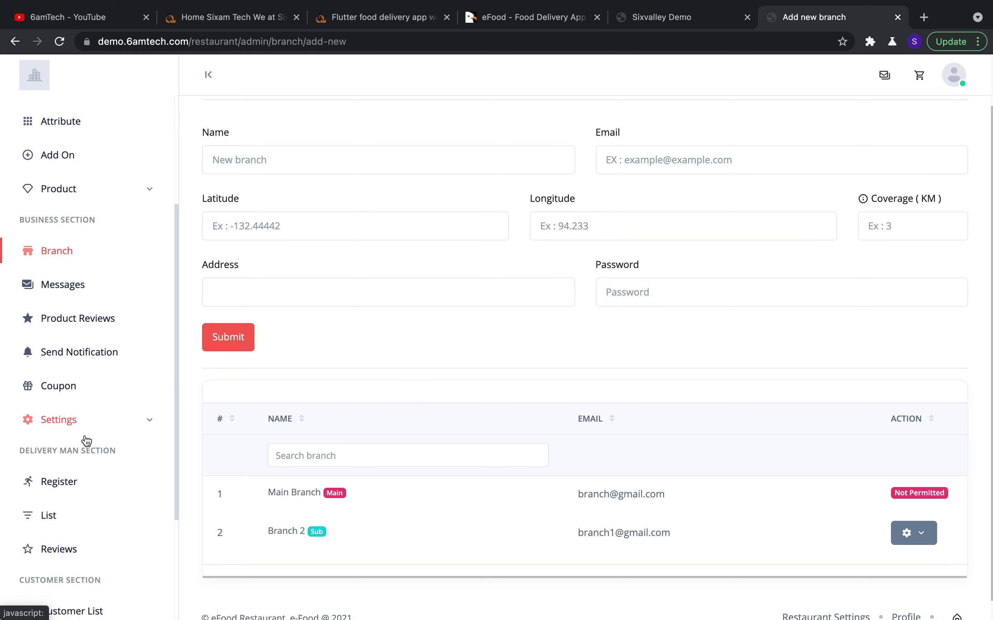
left_click(85, 282)
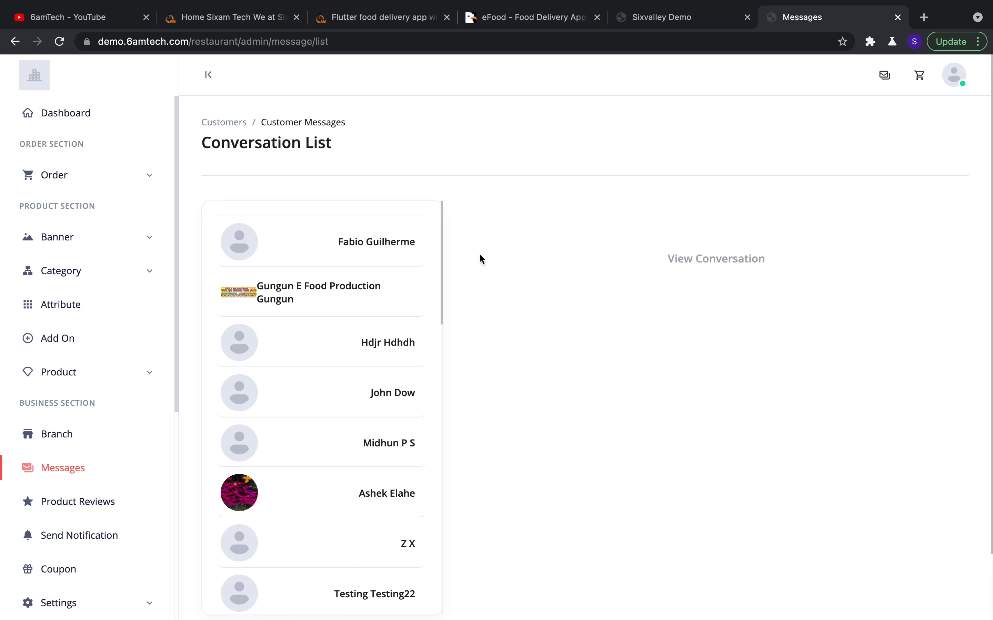
left_click(381, 255)
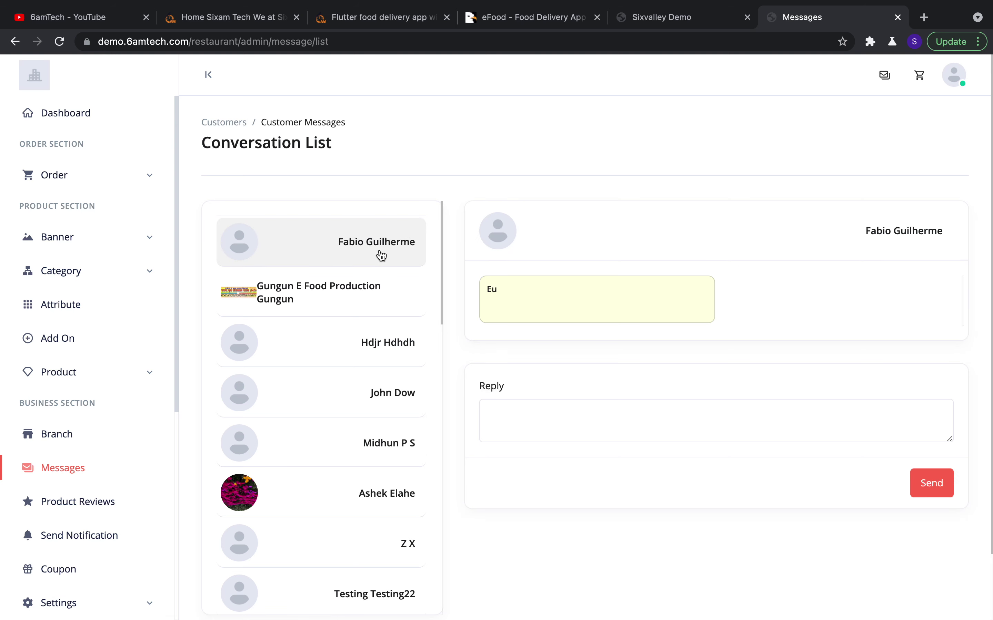
left_click(651, 438)
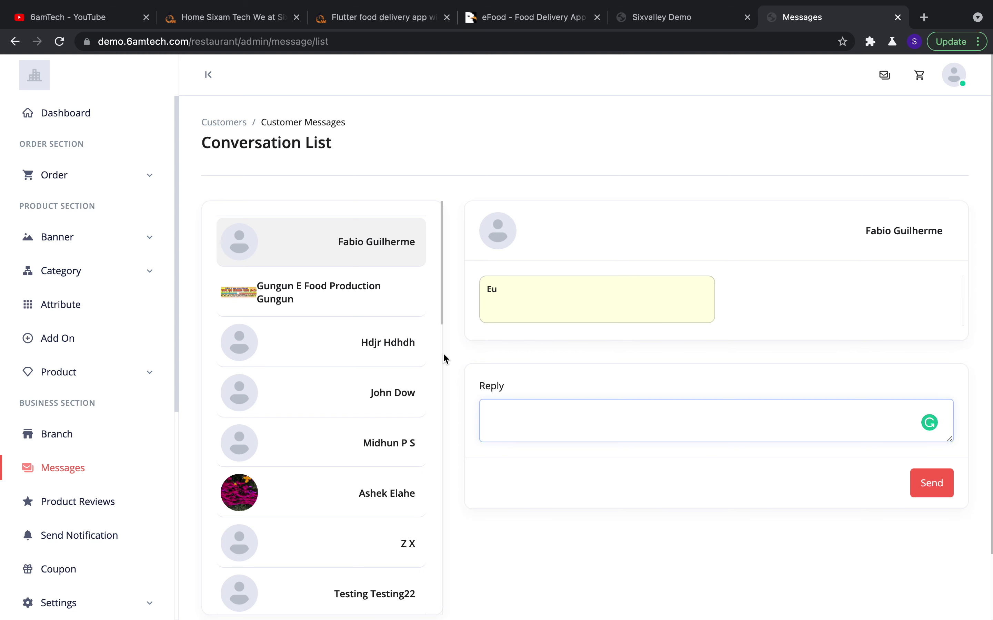
Open Product Reviews and browse the nine reviews, briefly selecting the word "awesome"
scroll(140, 468, "down", 1)
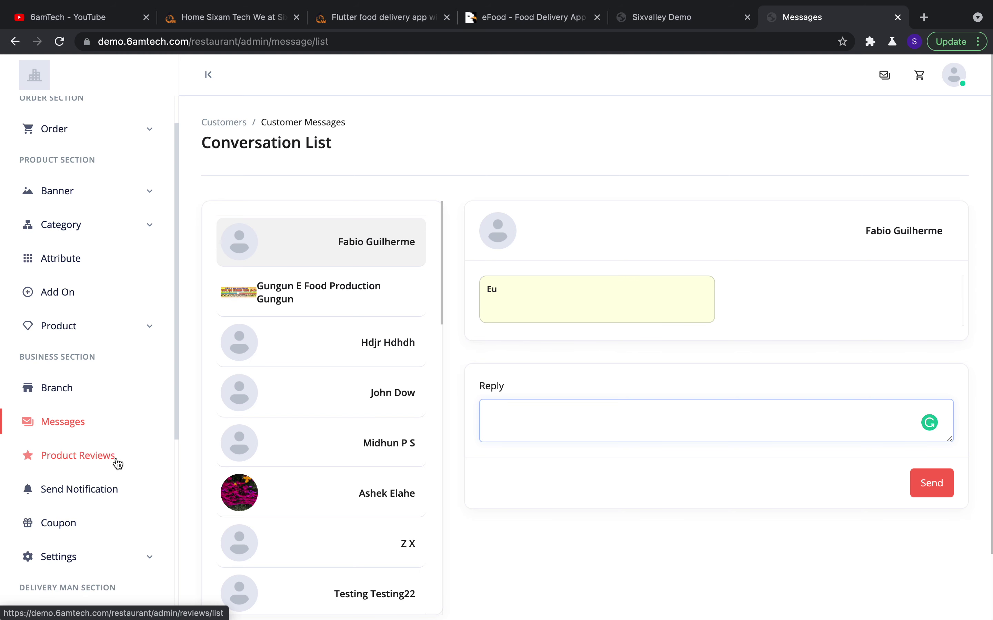
left_click(104, 457)
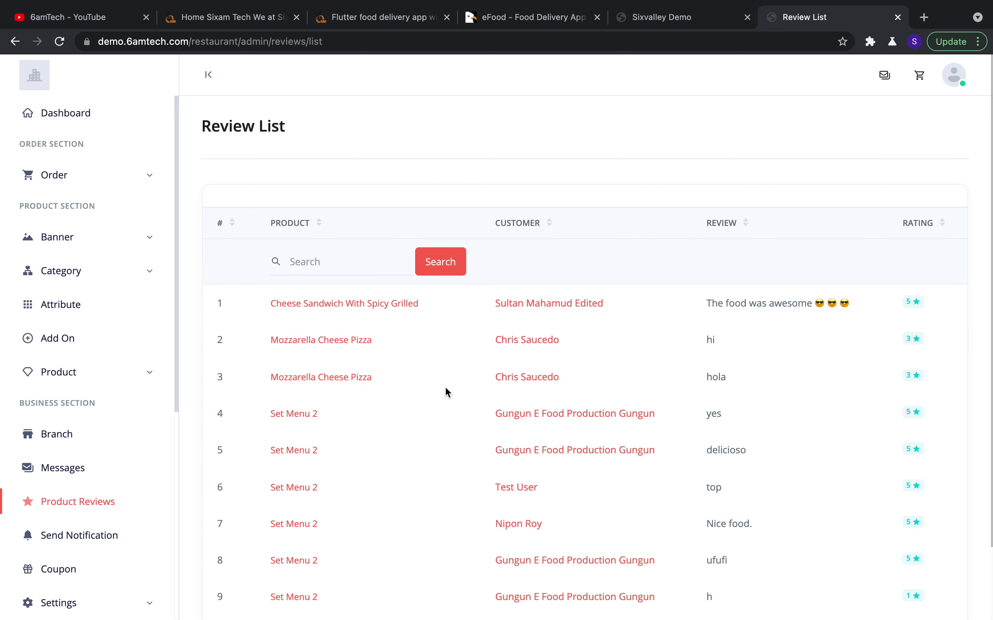
scroll(445, 388, "down", 2)
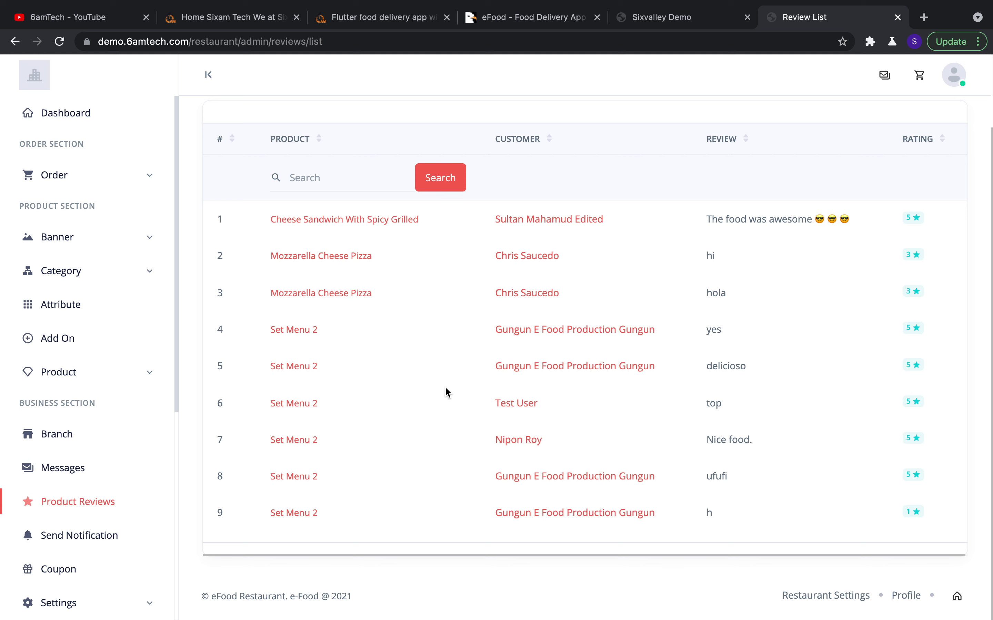
scroll(445, 386, "up", 1)
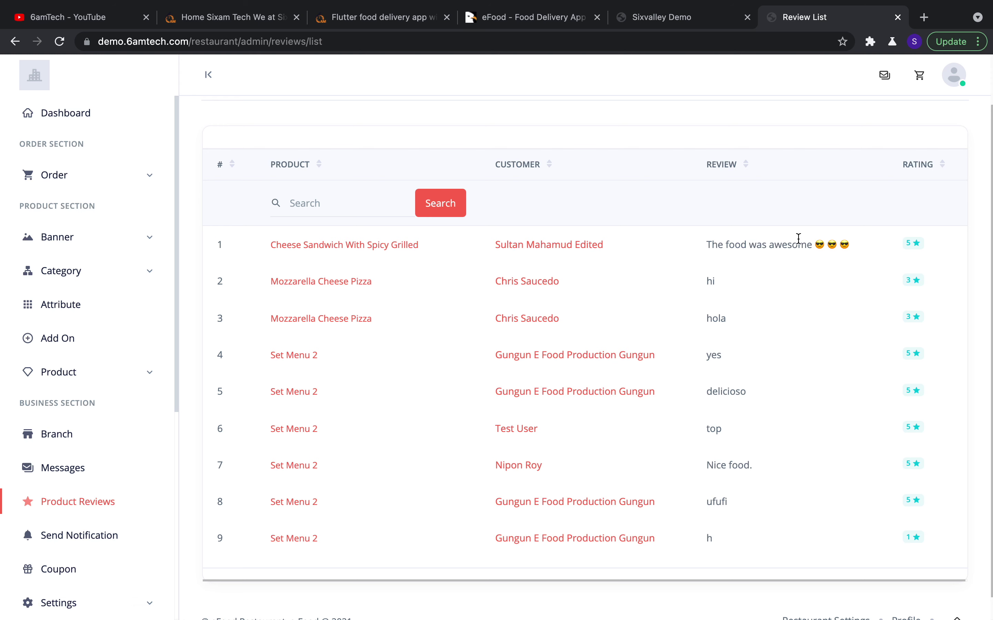
double_click(808, 245)
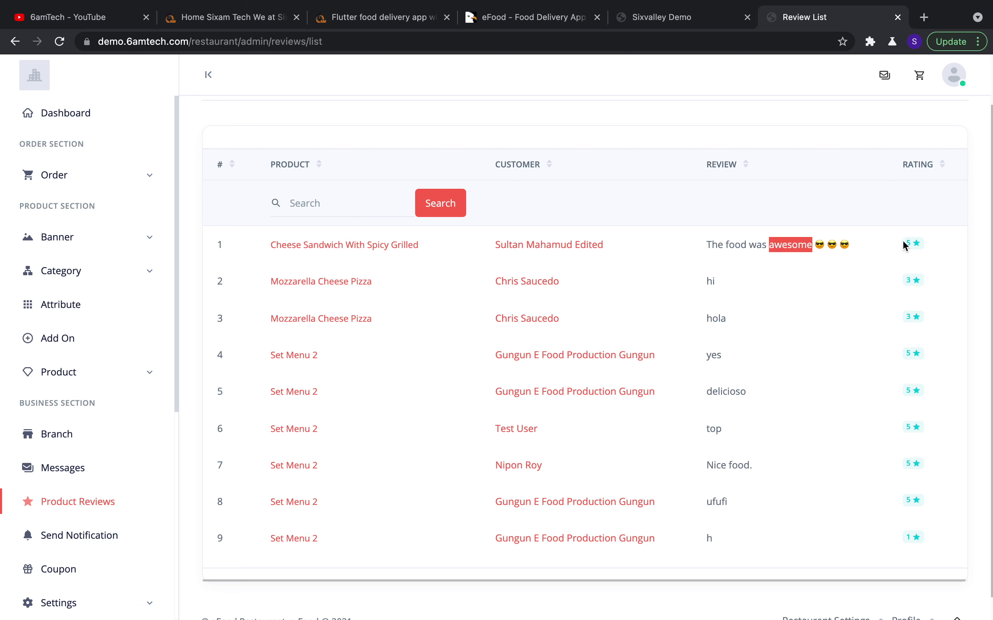
left_click(649, 245)
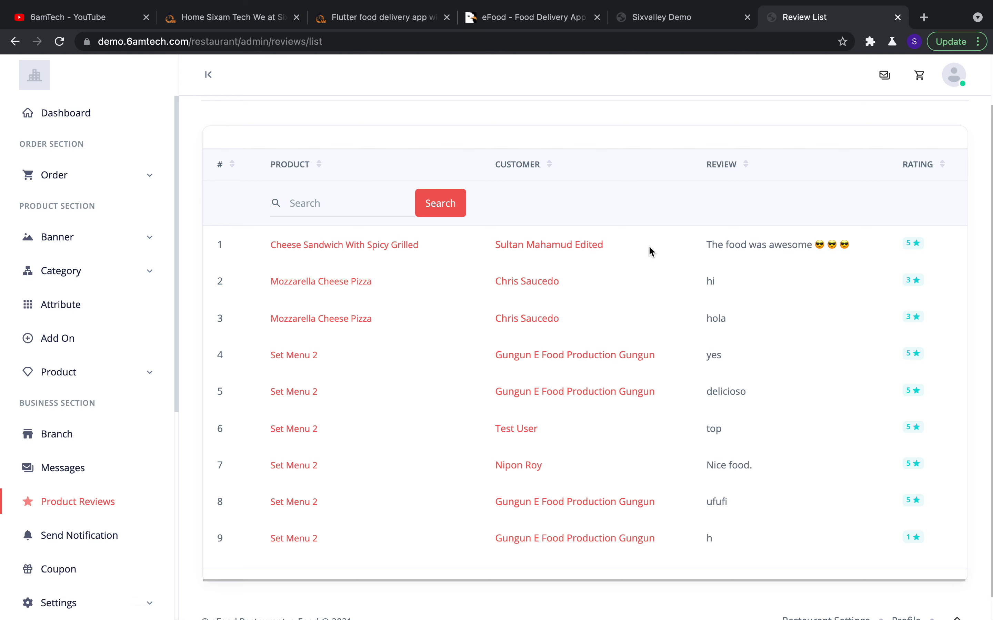
Open the Cheese Sandwich With Spicy Grilled product page and scroll its details
left_click(346, 250)
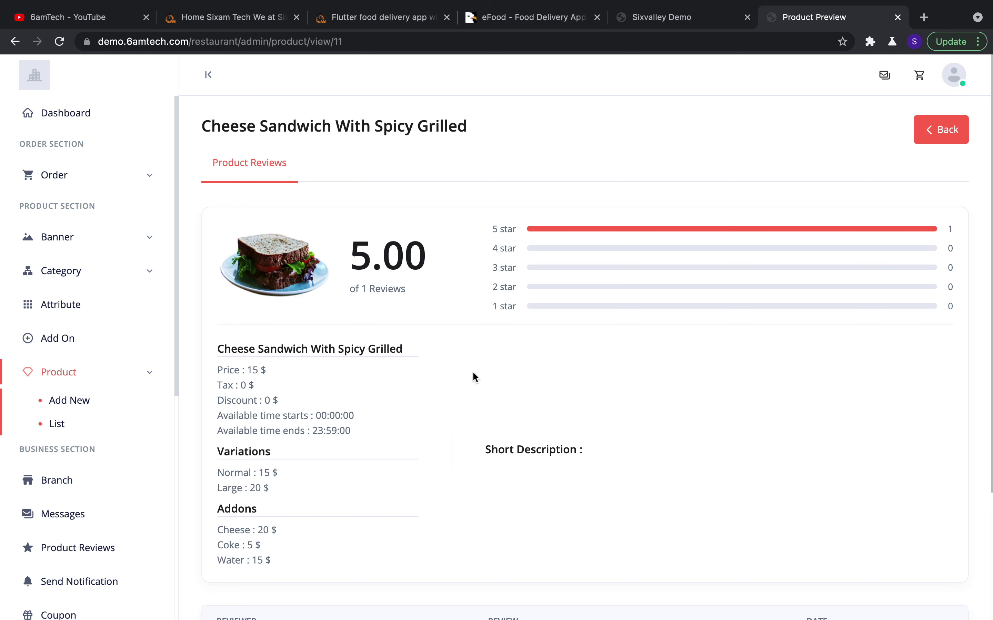
scroll(475, 376, "down", 2)
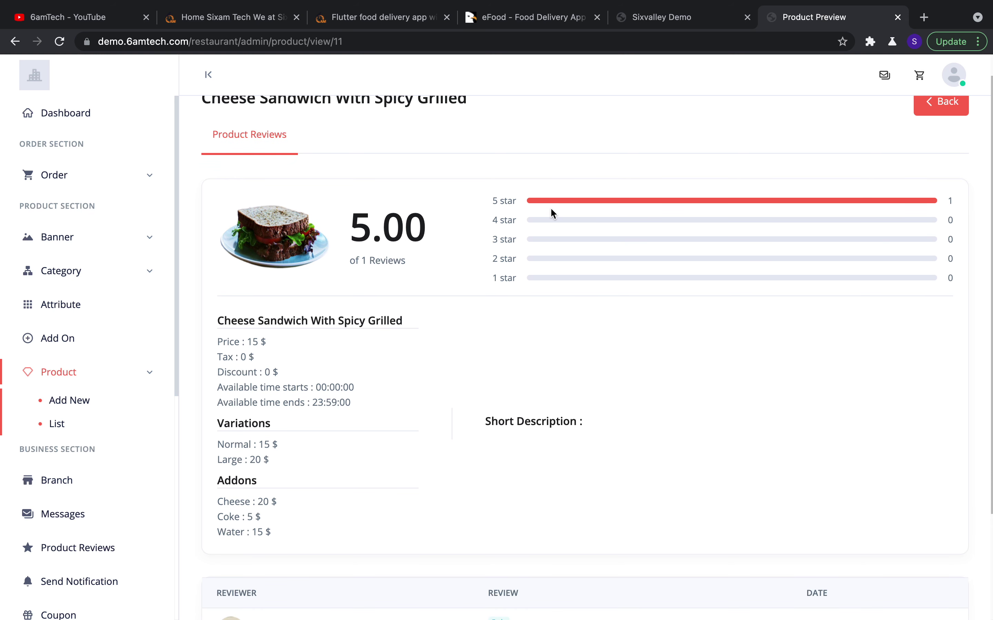
scroll(515, 211, "up", 2)
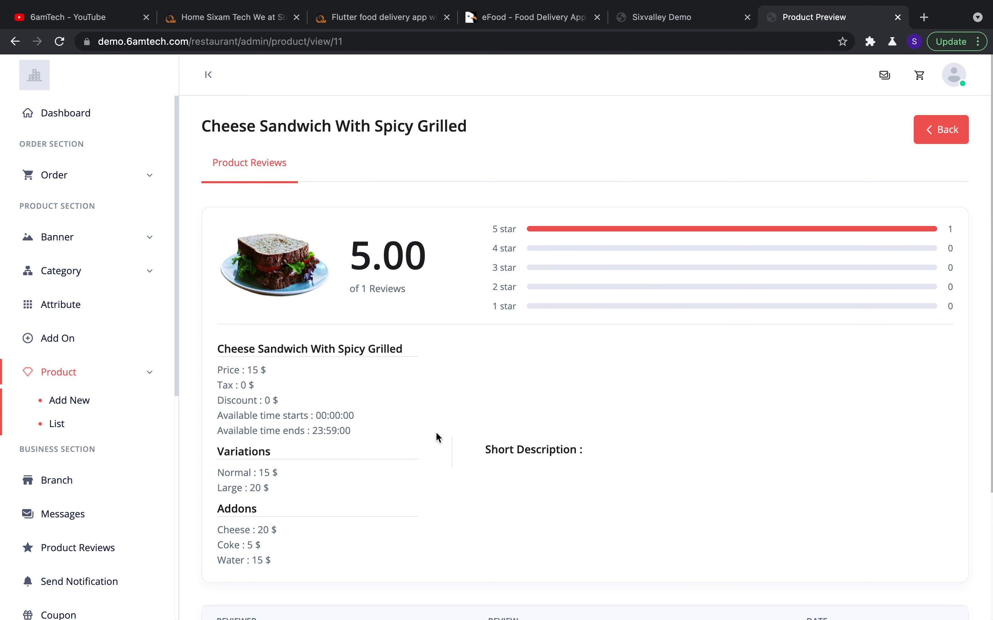
scroll(437, 437, "down", 8)
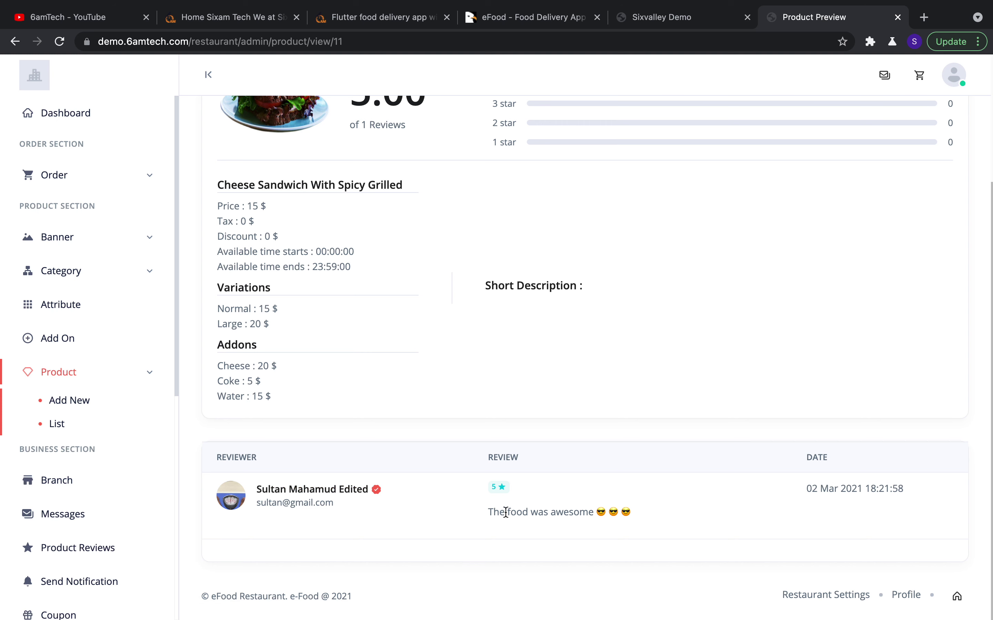
Highlight the product's customer review text, then go back to the review list
left_click_drag(492, 512, 594, 509)
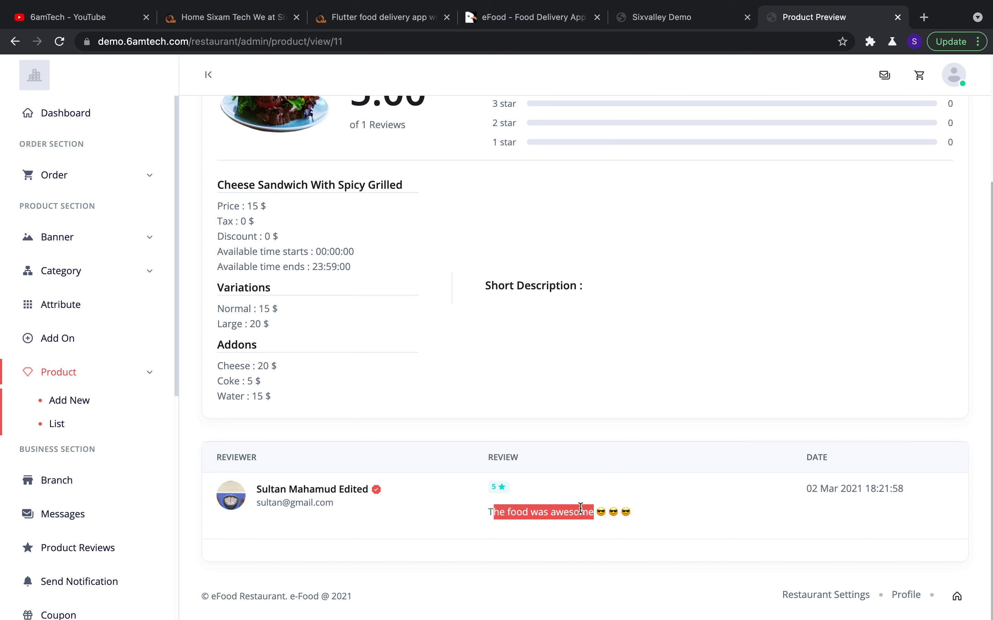
left_click(486, 513)
left_click_drag(488, 510, 595, 517)
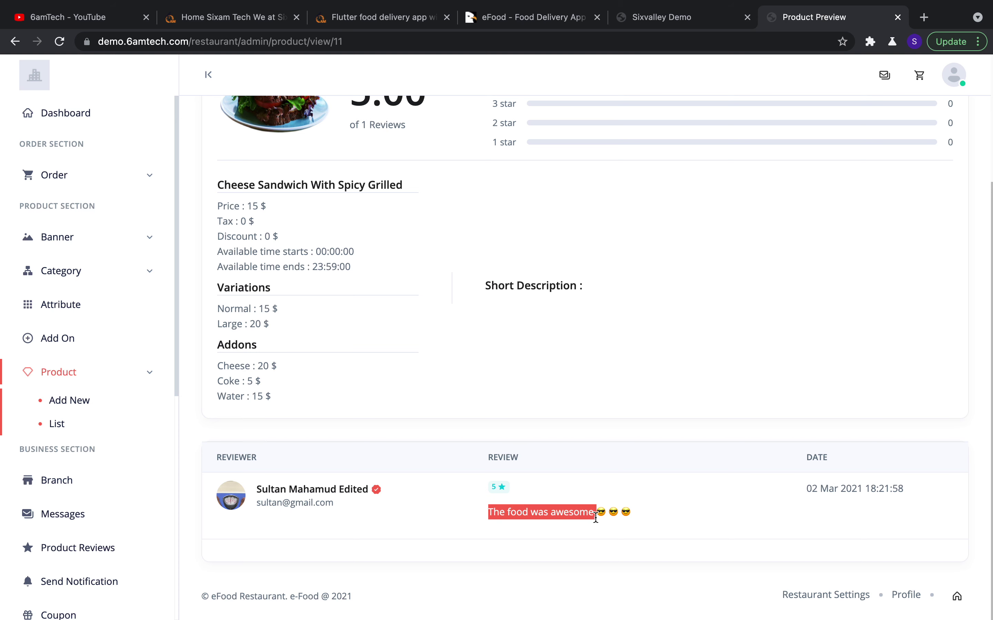
double_click(872, 490)
scroll(711, 483, "up", 5)
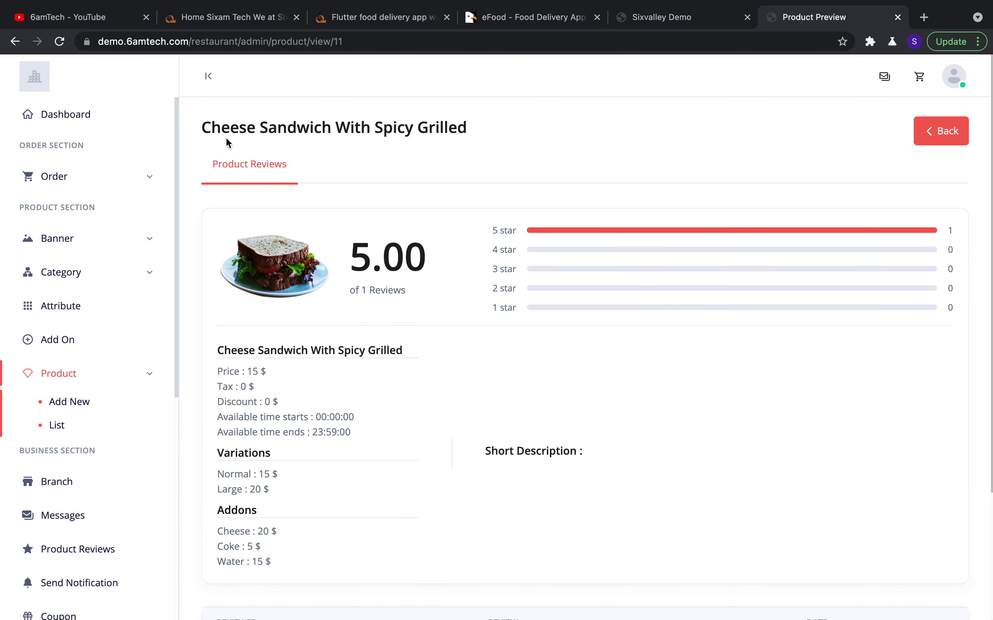
left_click(15, 41)
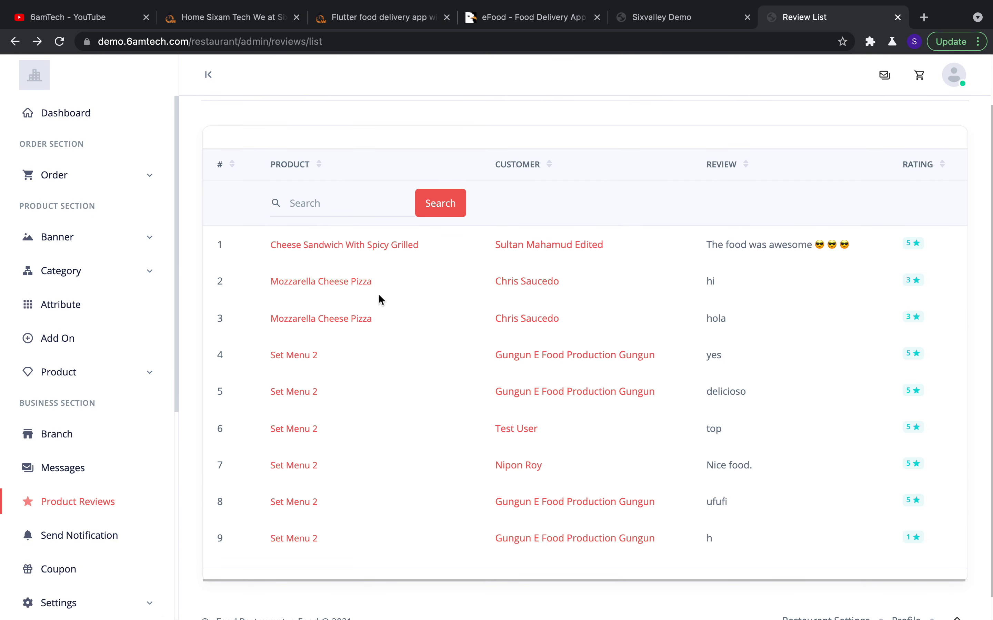
Switch from the Review List to the incognito Branch Sign in page
scroll(405, 426, "down", 1)
scroll(406, 424, "up", 3)
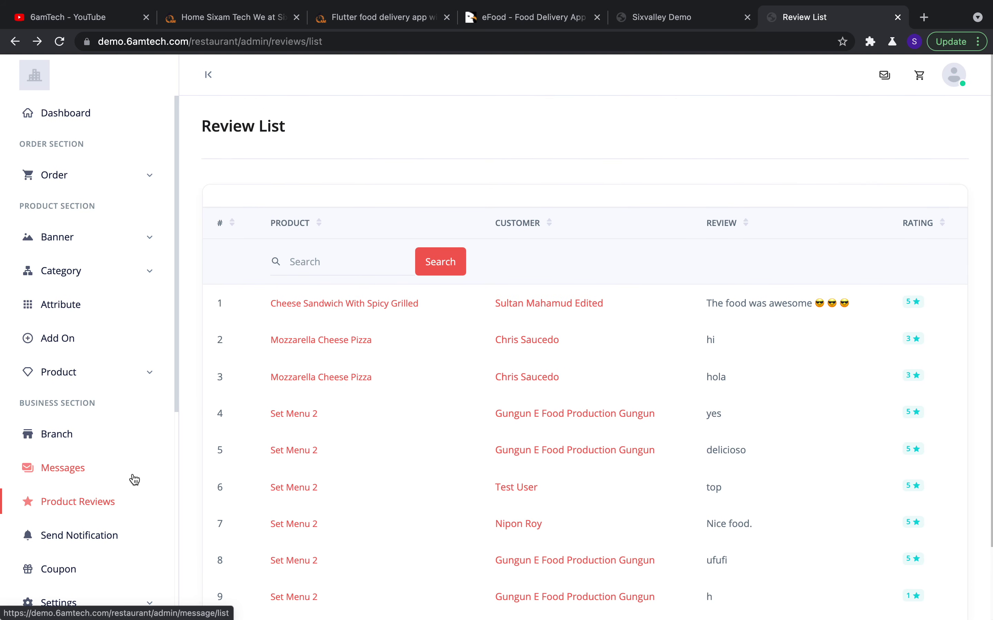
key("ctrl+Right")
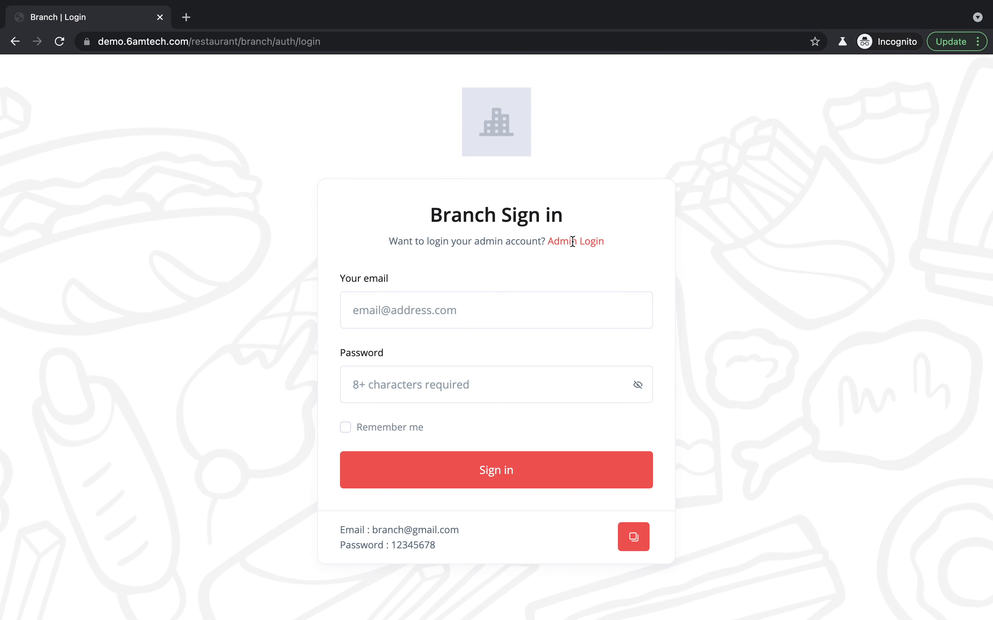
Sign in to the branch panel with the copied demo credentials, password revealed
left_click(634, 538)
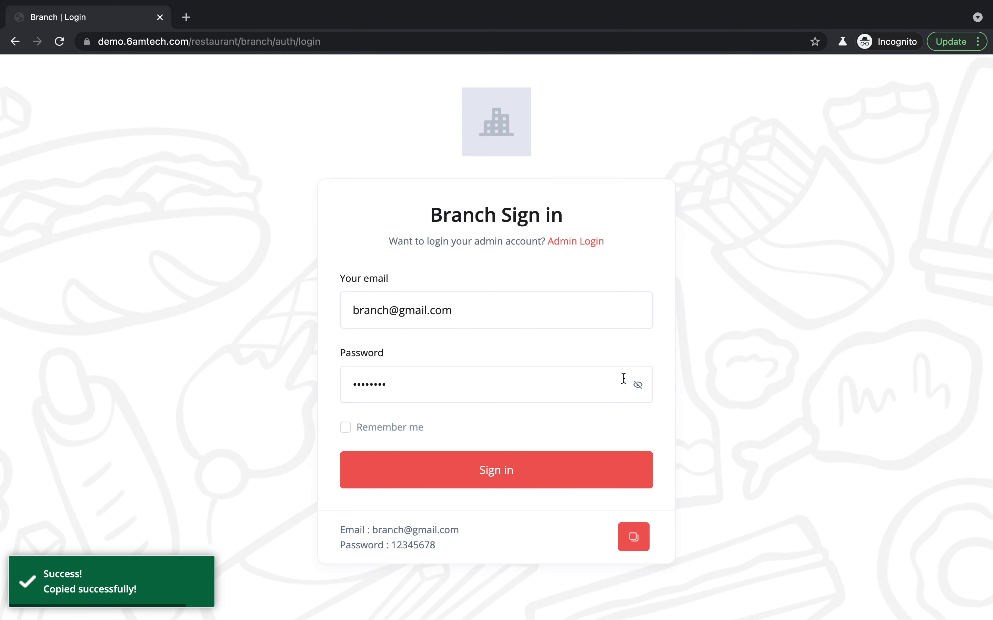
left_click(637, 385)
left_click(440, 470)
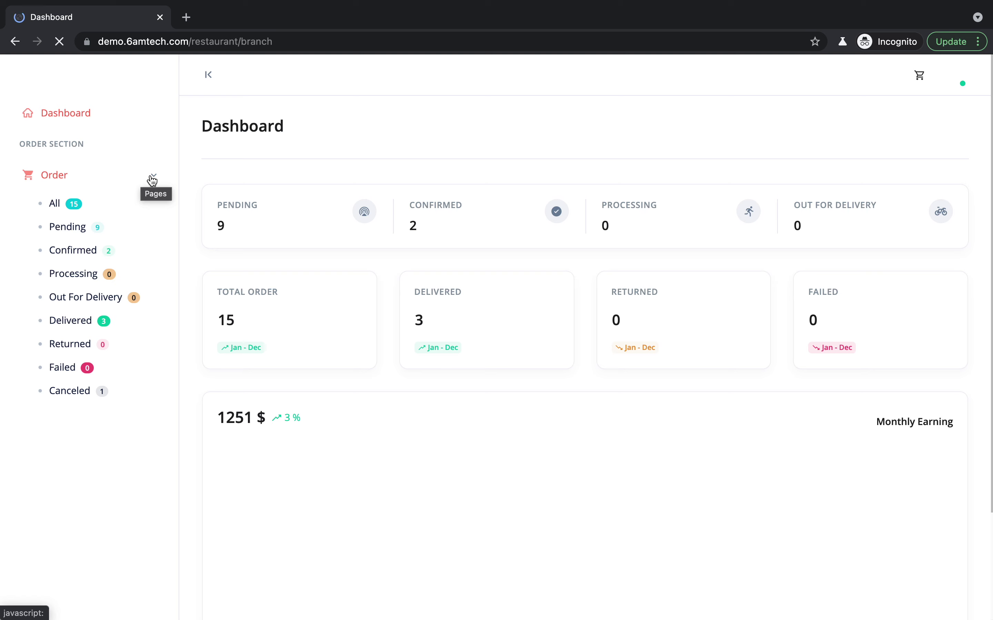
Open the branch's All orders list showing 15 orders and their statuses
left_click(54, 206)
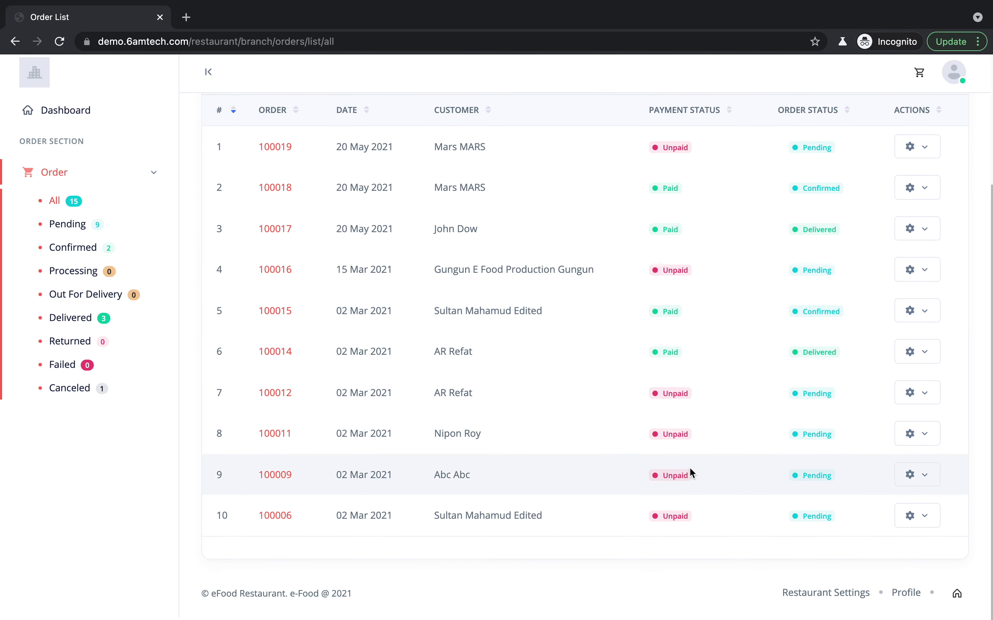
scroll(597, 474, "down", 1)
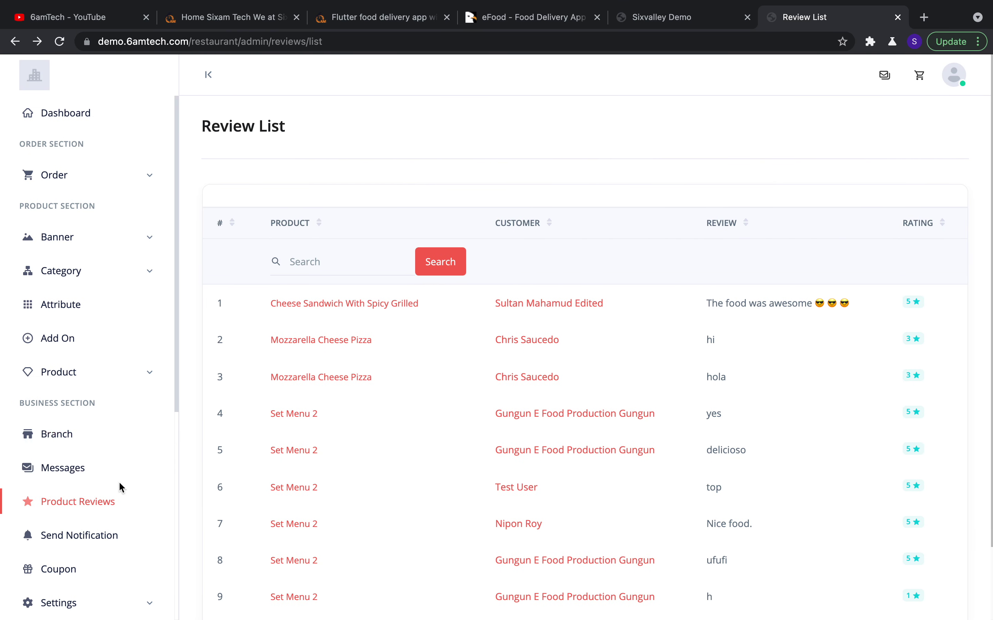
Open Send Notification and place the cursor in the Title field
scroll(120, 482, "down", 5)
left_click(76, 313)
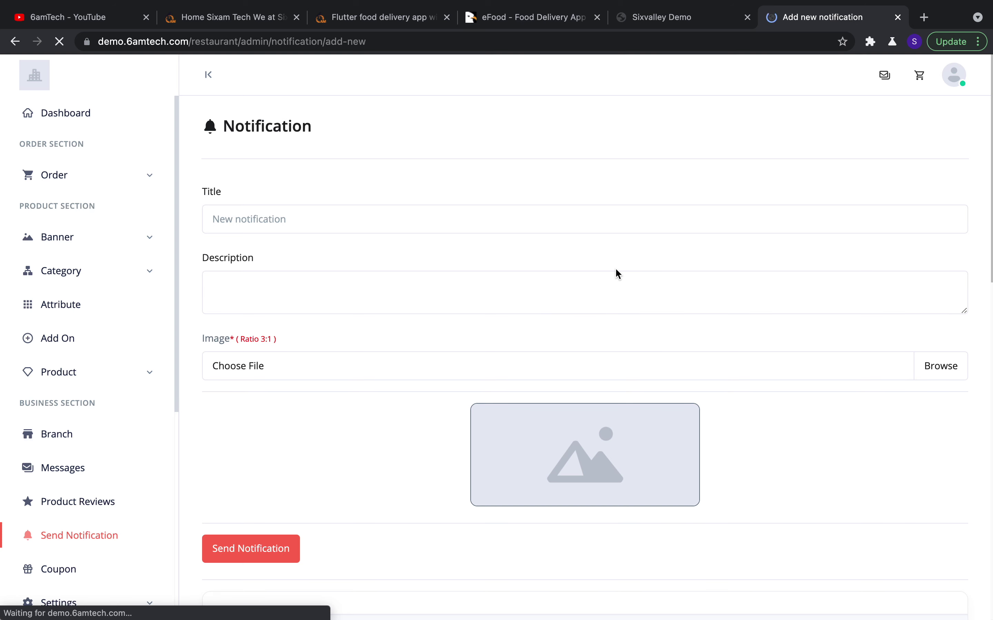
scroll(616, 270, "down", 5)
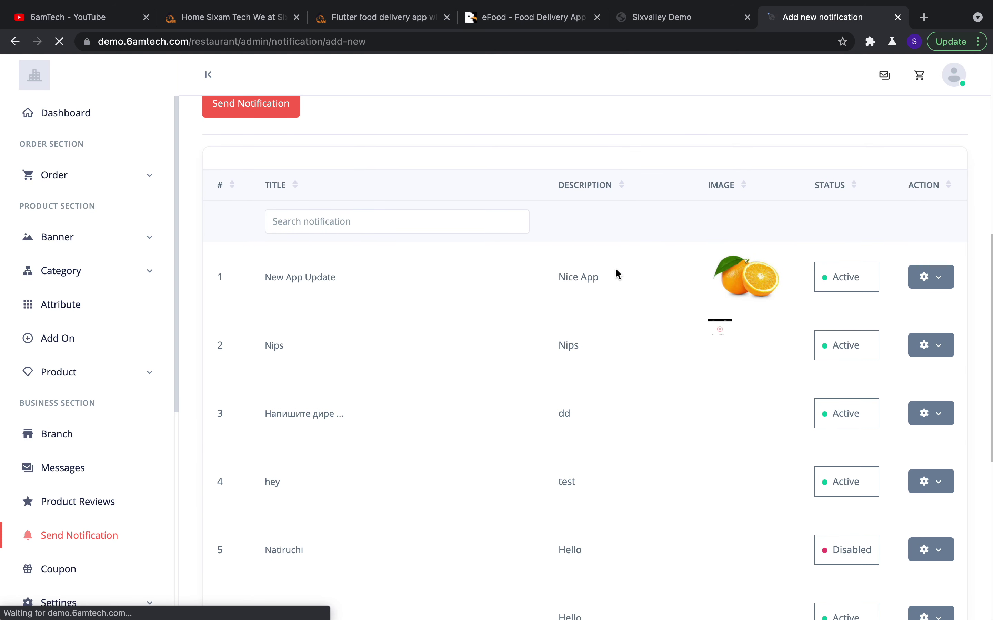
scroll(617, 274, "up", 5)
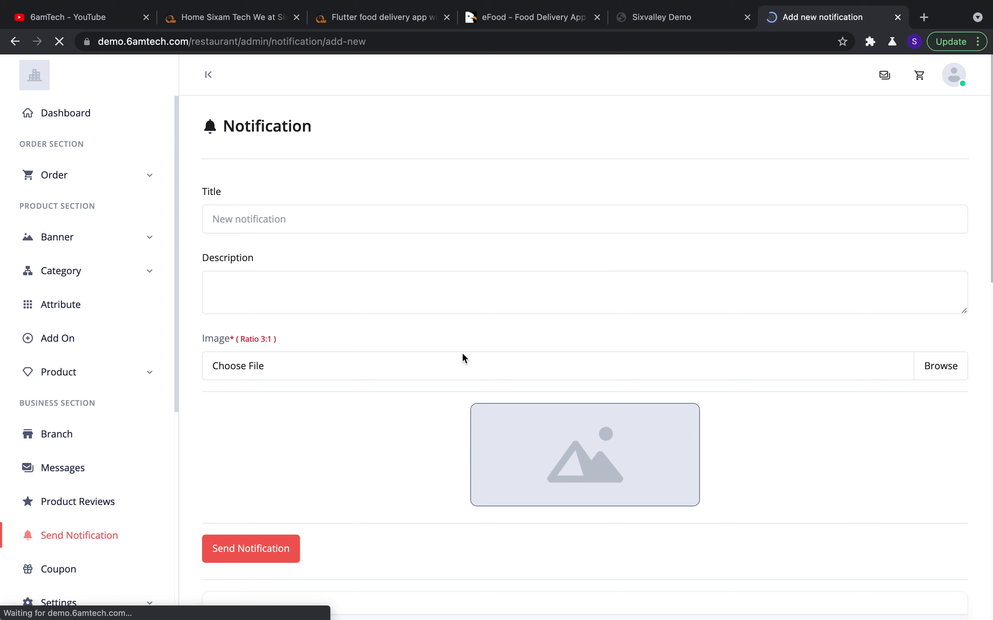
left_click(373, 225)
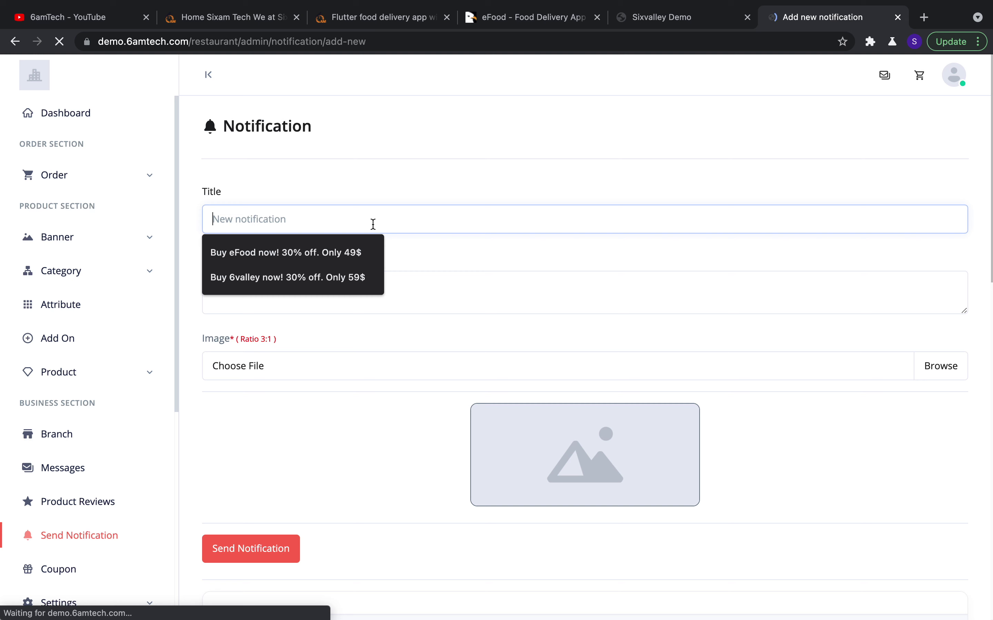
left_click(436, 197)
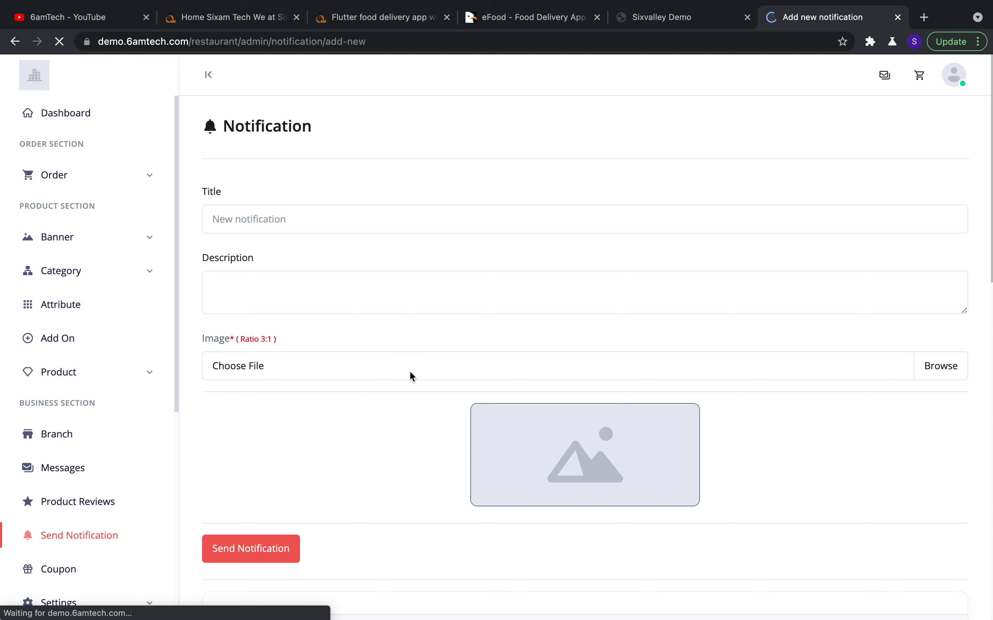
Review the table of sent notifications, then go to the Coupon page
scroll(312, 513, "down", 2)
scroll(425, 575, "down", 10)
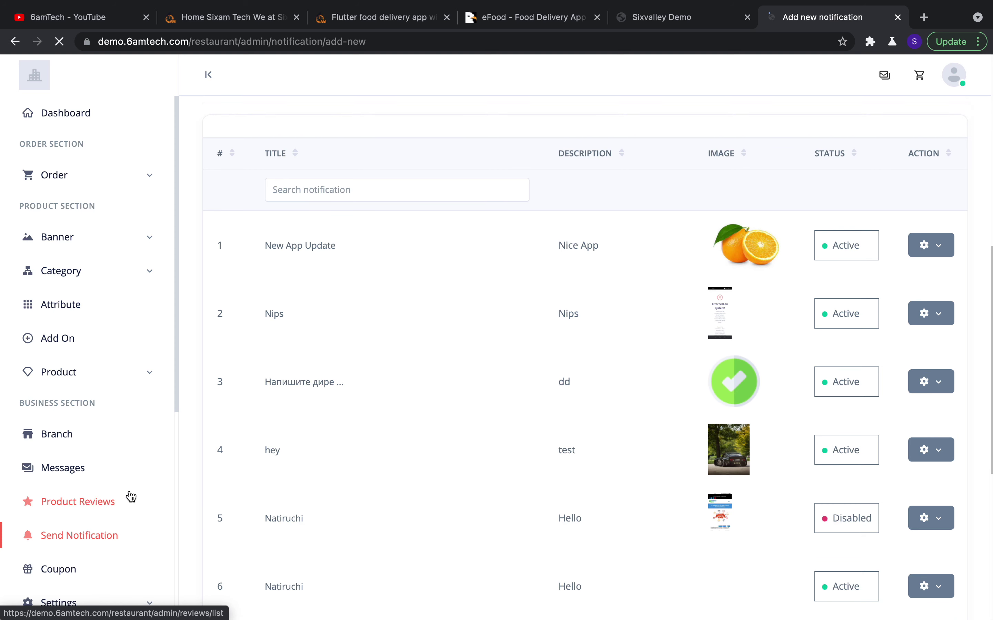
scroll(132, 496, "down", 4)
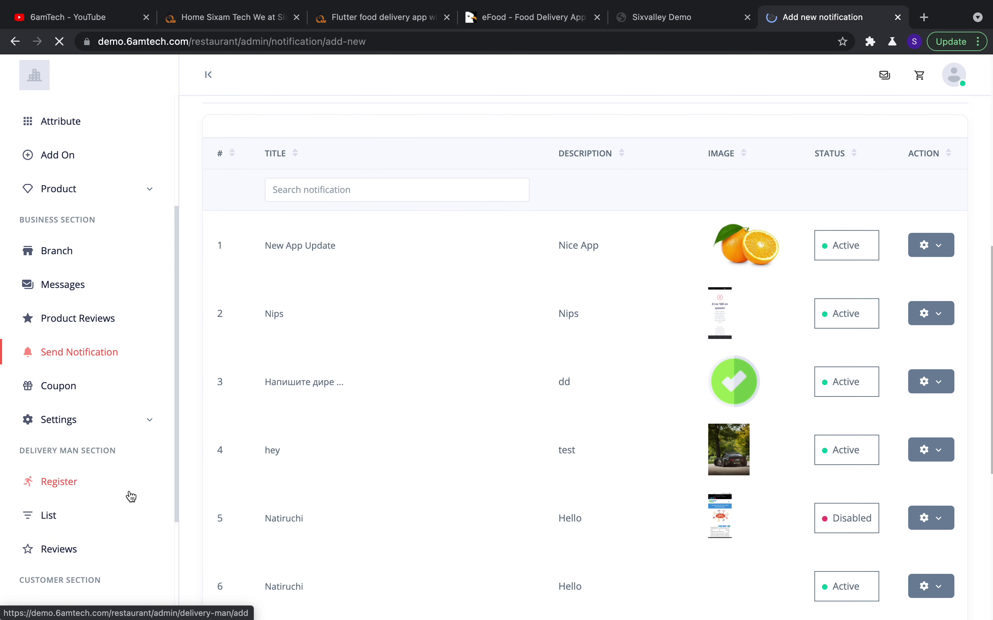
left_click(78, 394)
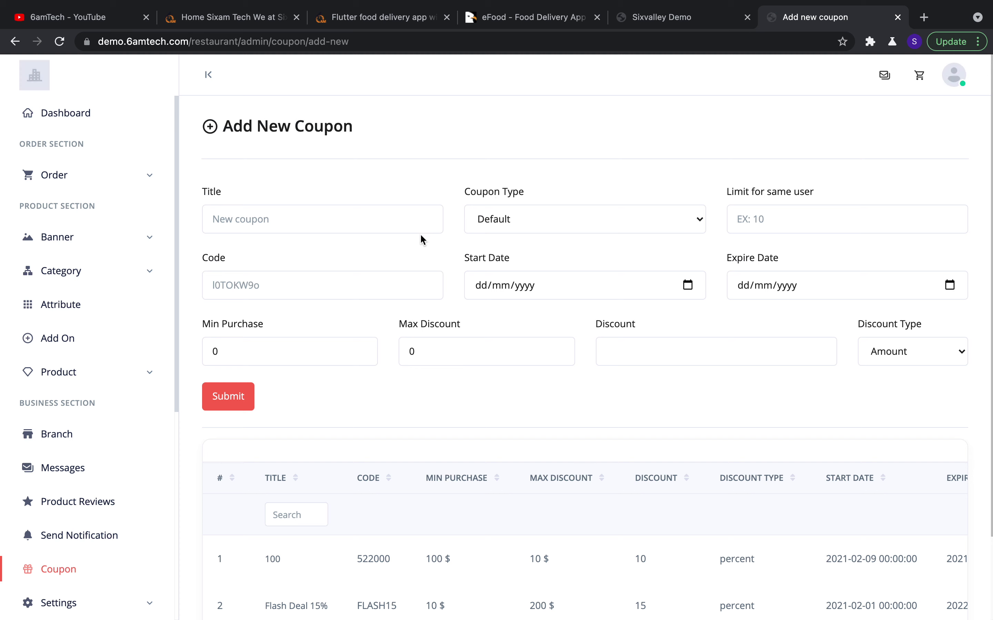
Keep the Default coupon type and enter the coupon code discount30
left_click(513, 220)
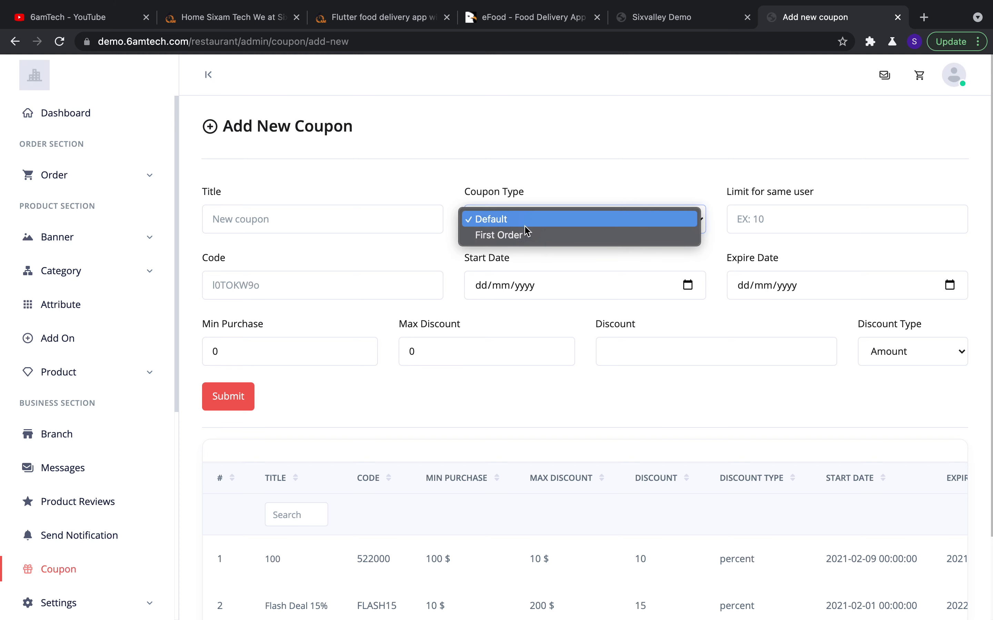
left_click(574, 185)
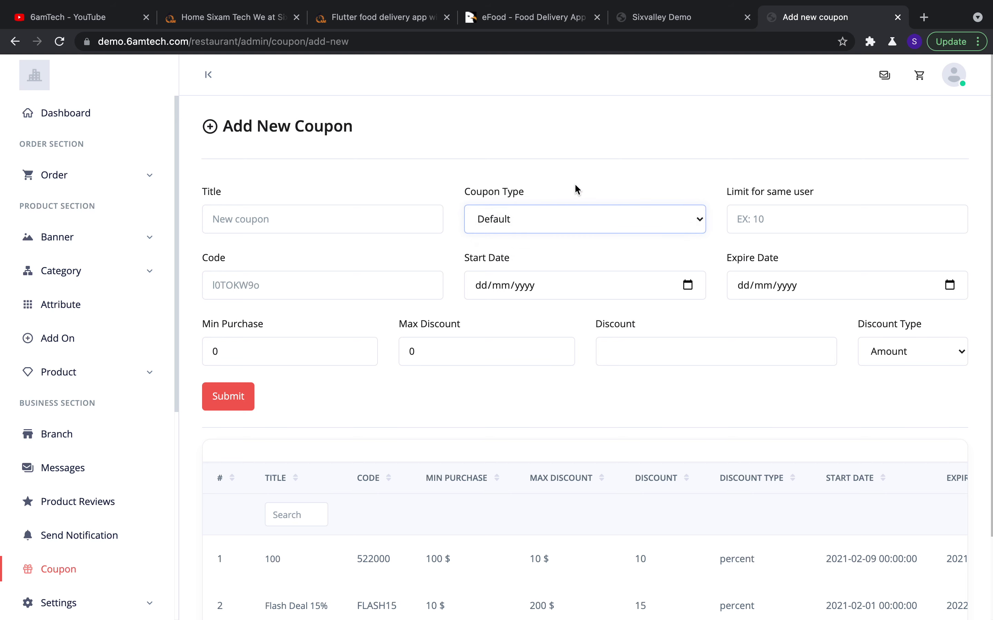
left_click(758, 225)
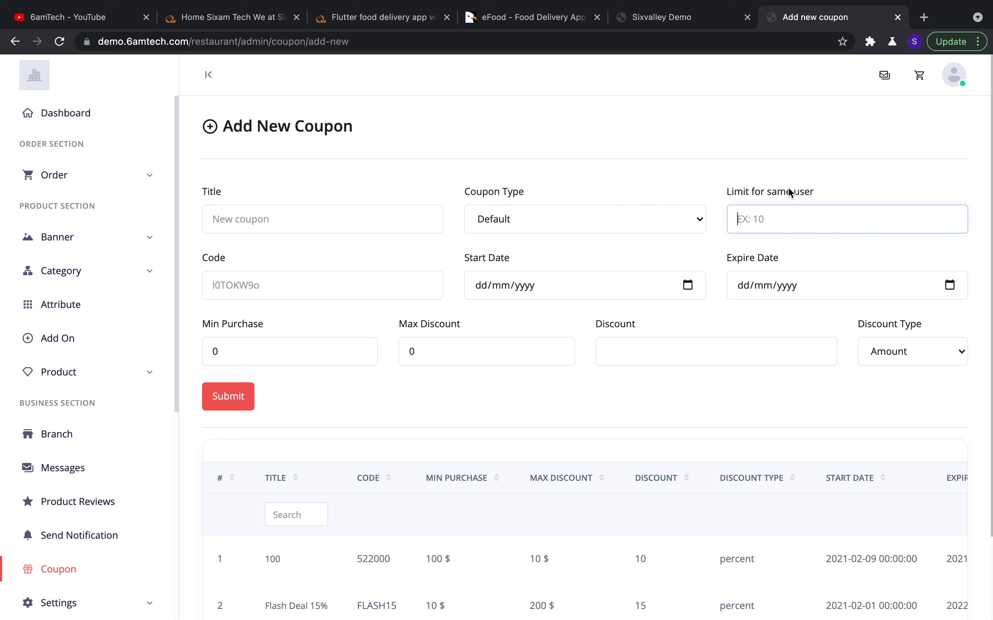
left_click(323, 286)
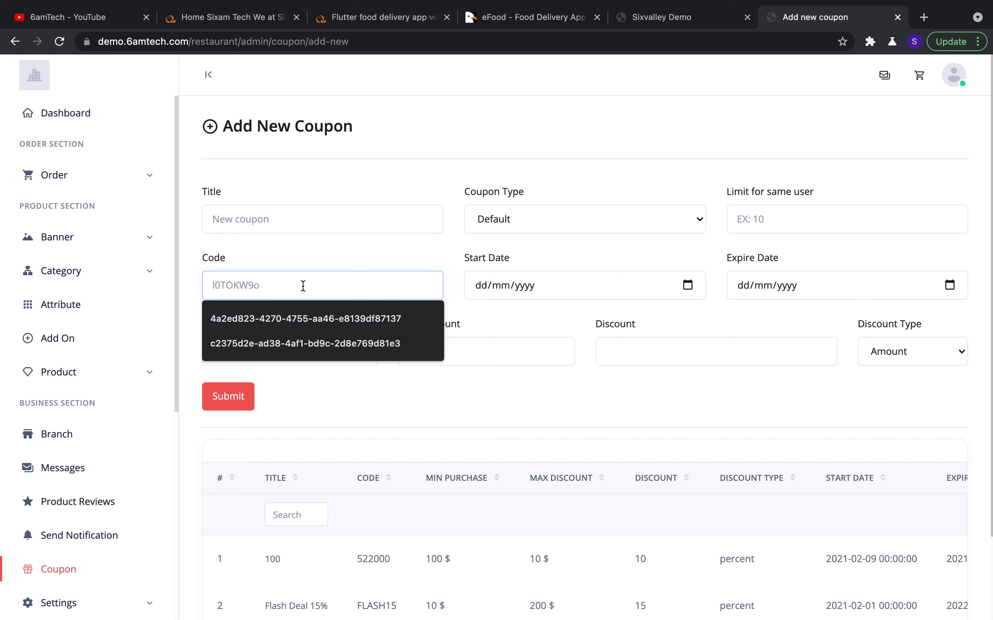
type("dis")
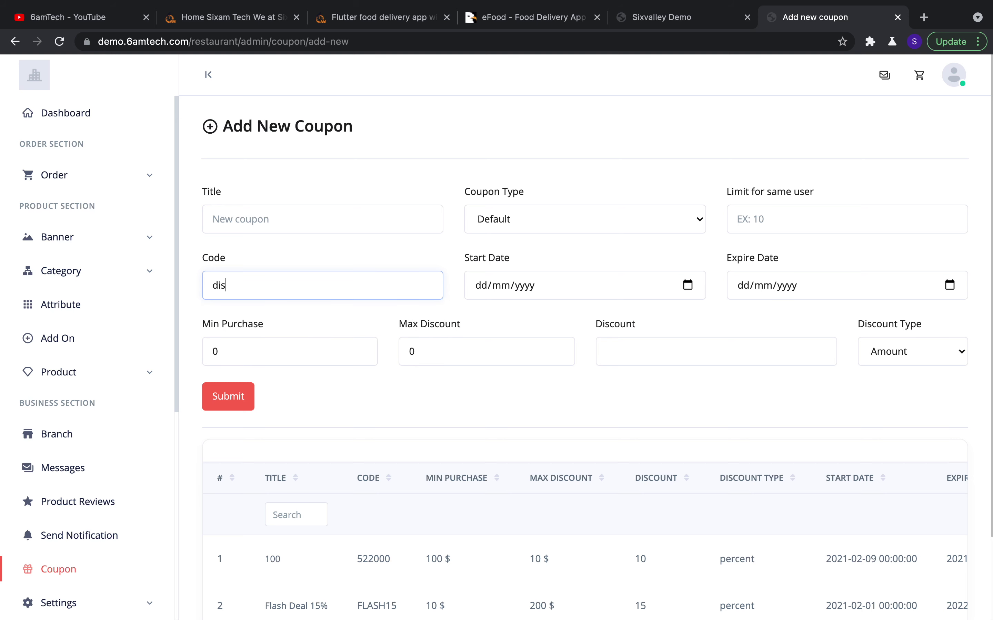
type("count30")
Enter 30 as the coupon's discount value
scroll(372, 414, "down", 1)
left_click(319, 324)
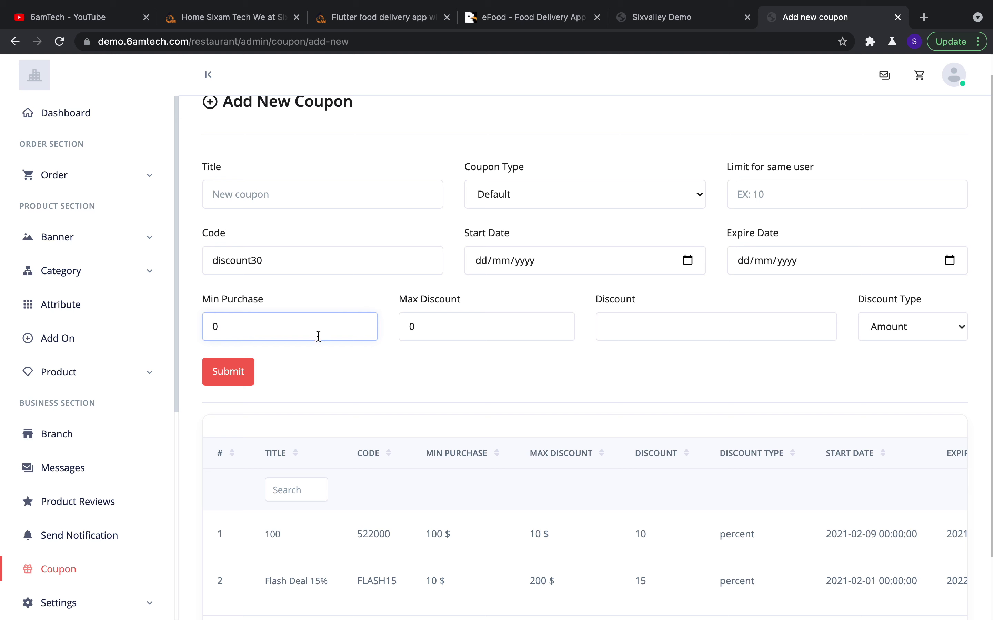
left_click(450, 328)
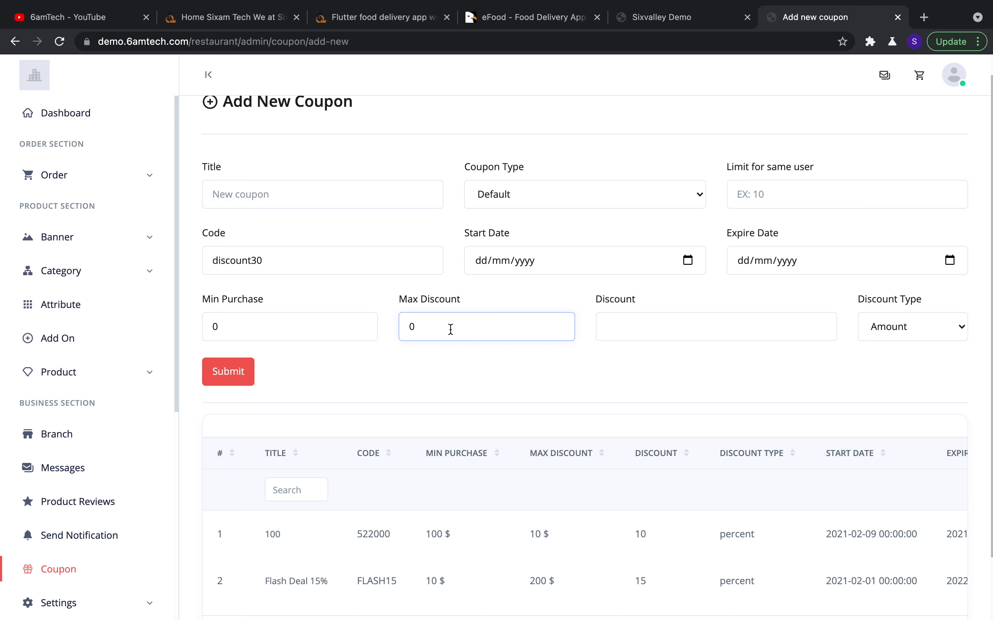
left_click(662, 332)
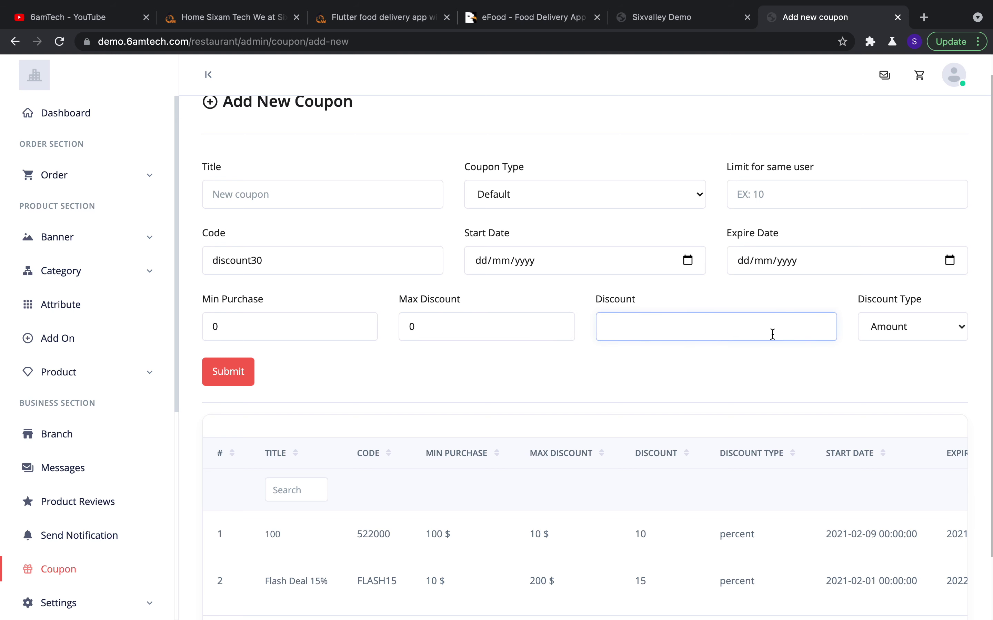
type("30")
Set Discount Type to Percent, then back to Amount, and expand the sidebar Settings section
left_click(950, 338)
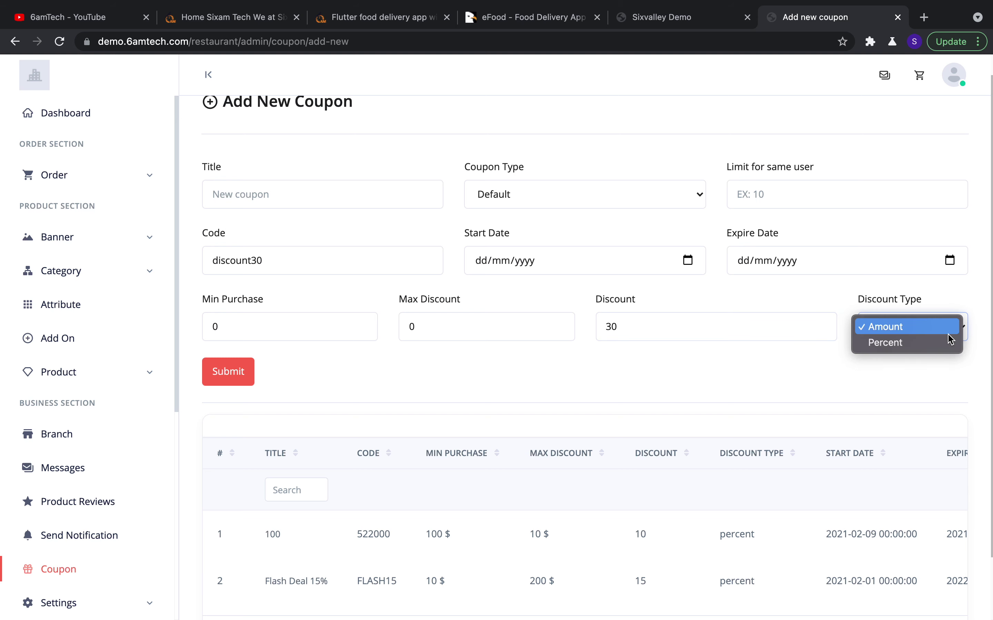
left_click(937, 343)
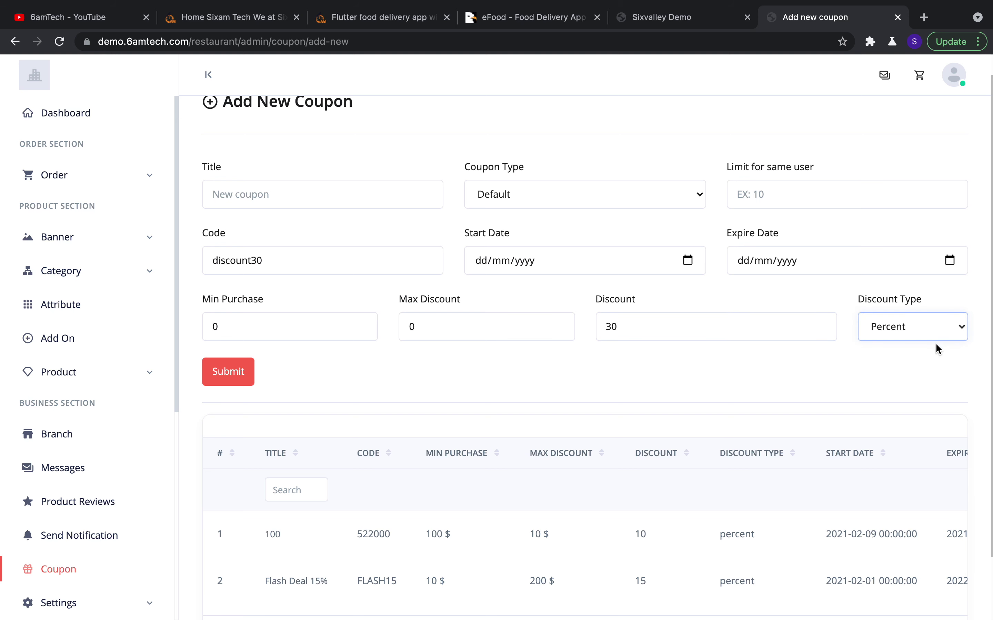
left_click(916, 326)
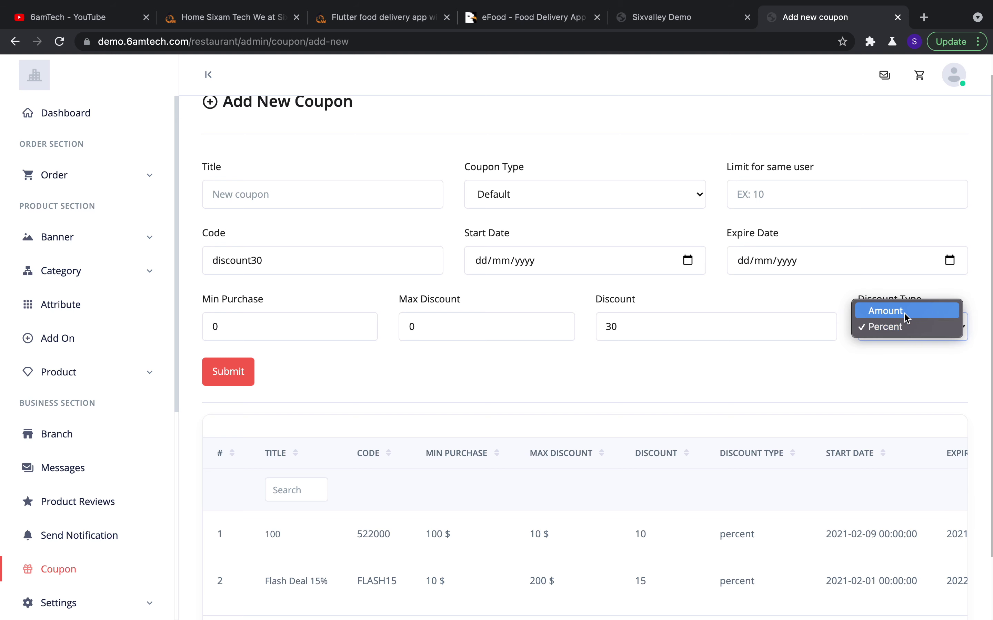
left_click(904, 312)
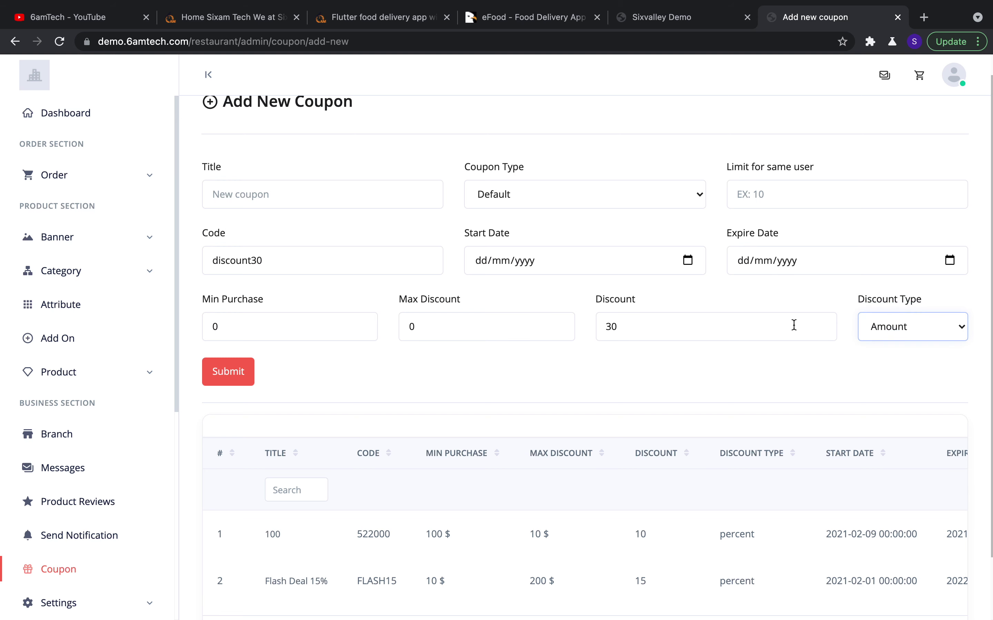
left_click(607, 364)
scroll(606, 364, "down", 3)
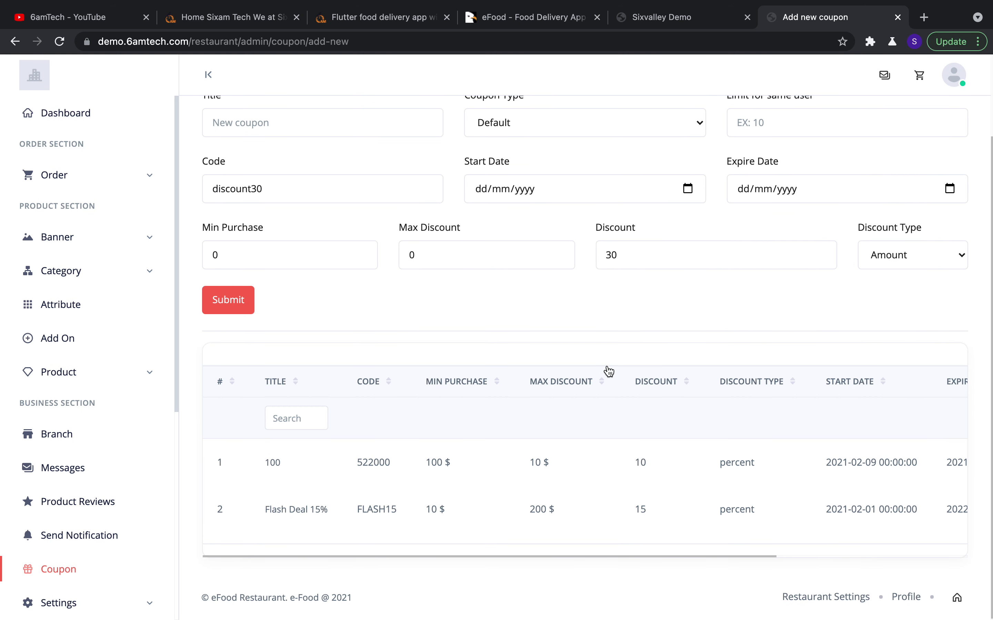
scroll(116, 426, "down", 5)
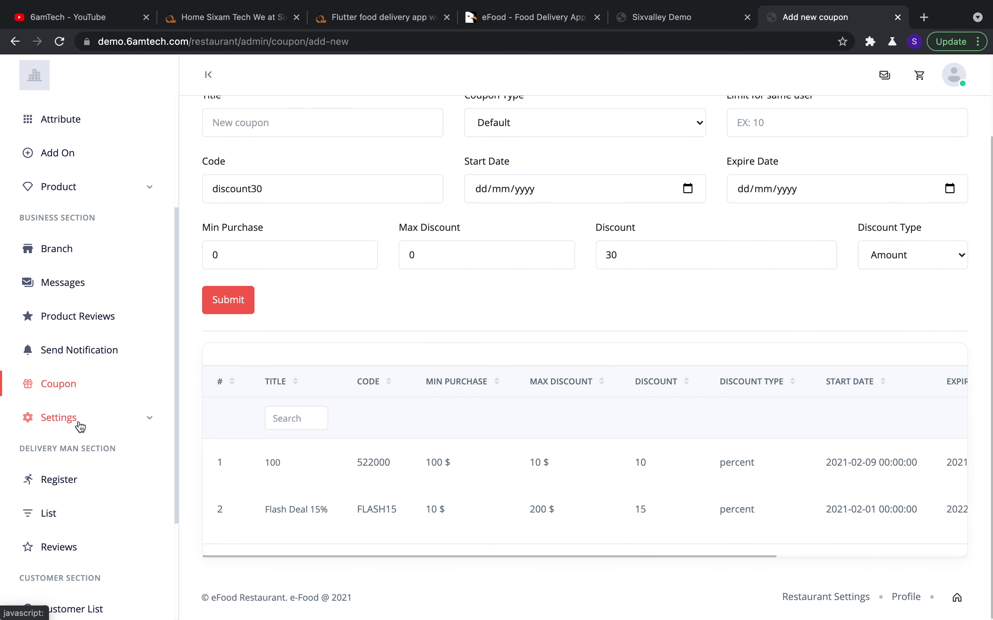
left_click(80, 426)
Open Restaurant Setup and review its fields: Currency USD, Min Order Value 10, Email Verification off
scroll(104, 421, "down", 4)
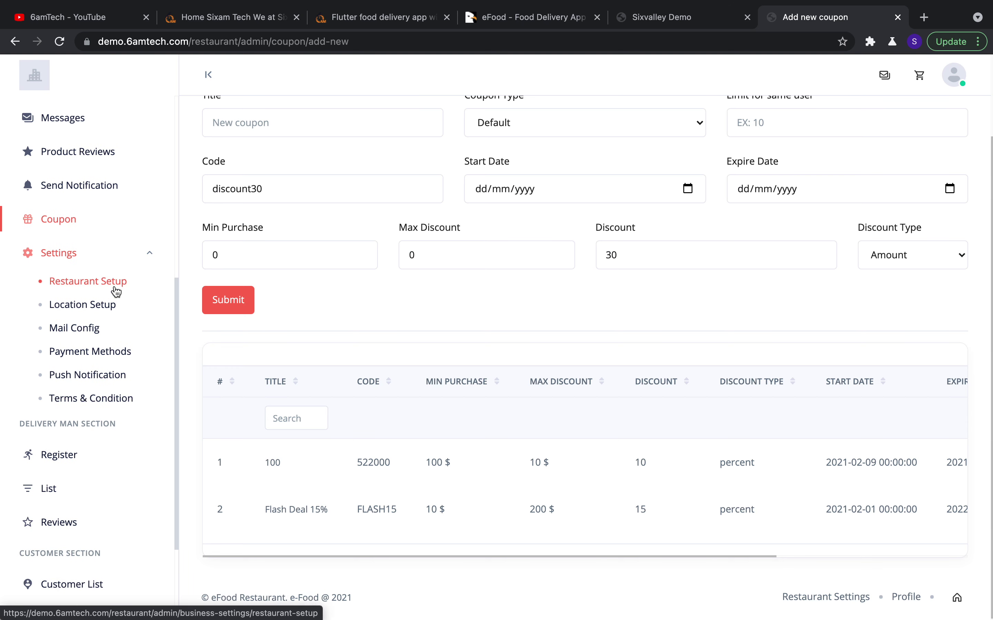
left_click(115, 287)
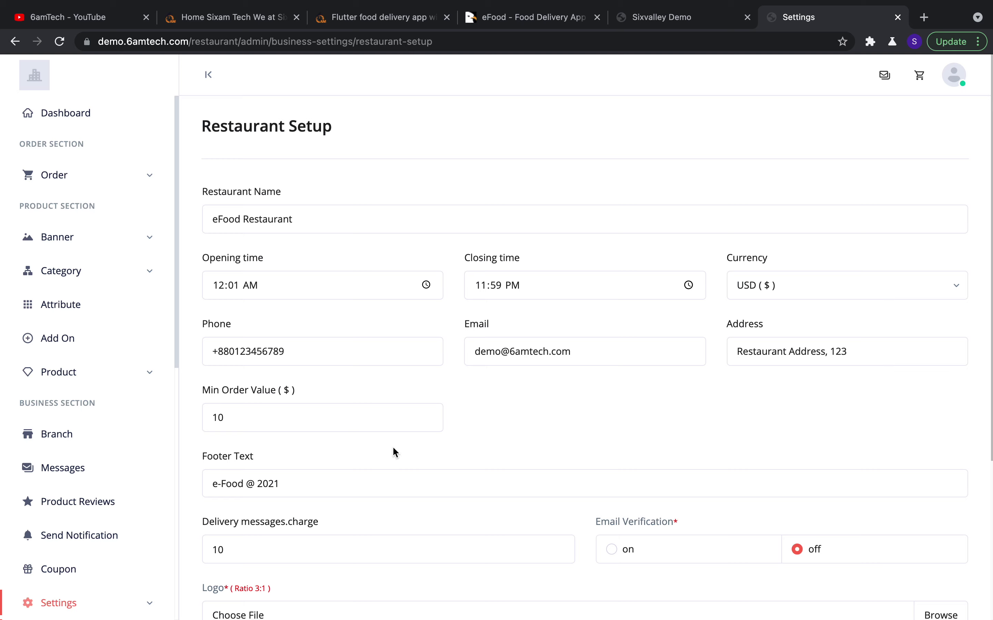
scroll(393, 449, "down", 3)
scroll(392, 450, "down", 2)
scroll(393, 449, "up", 5)
scroll(449, 339, "down", 5)
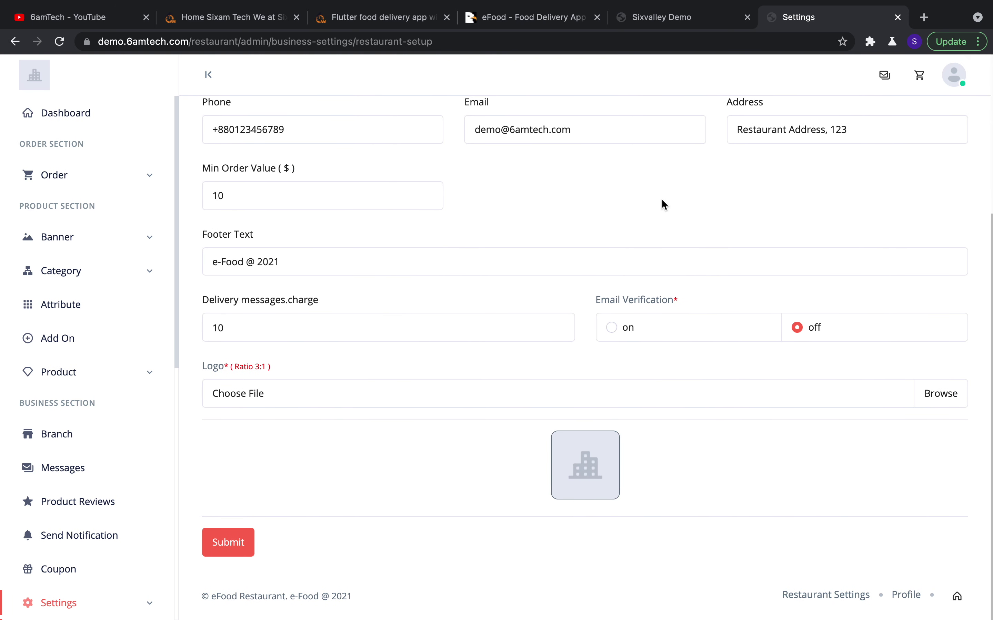
scroll(663, 204, "up", 2)
scroll(664, 204, "up", 1)
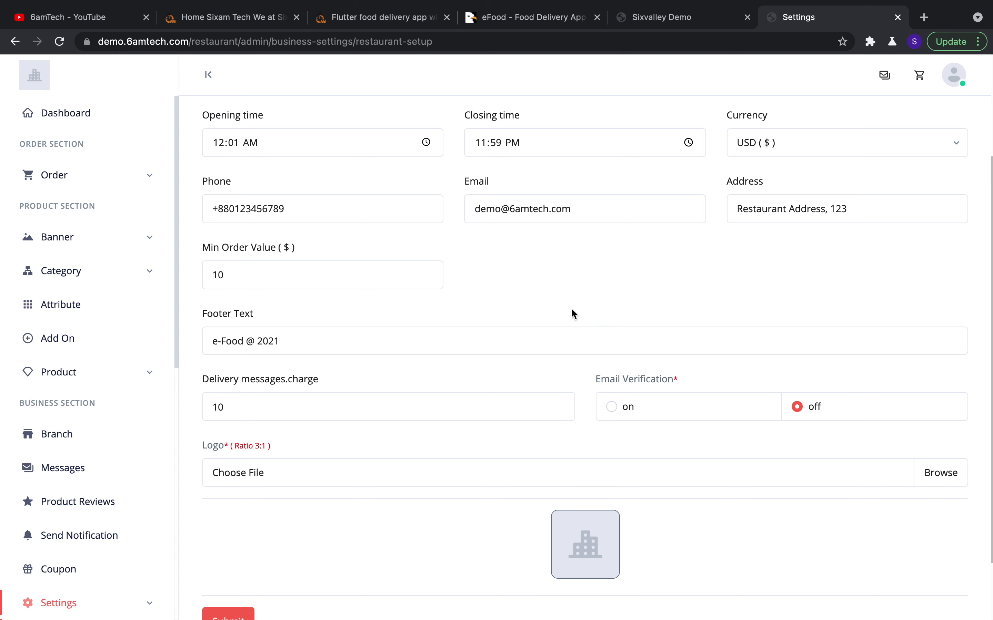
scroll(143, 412, "down", 9)
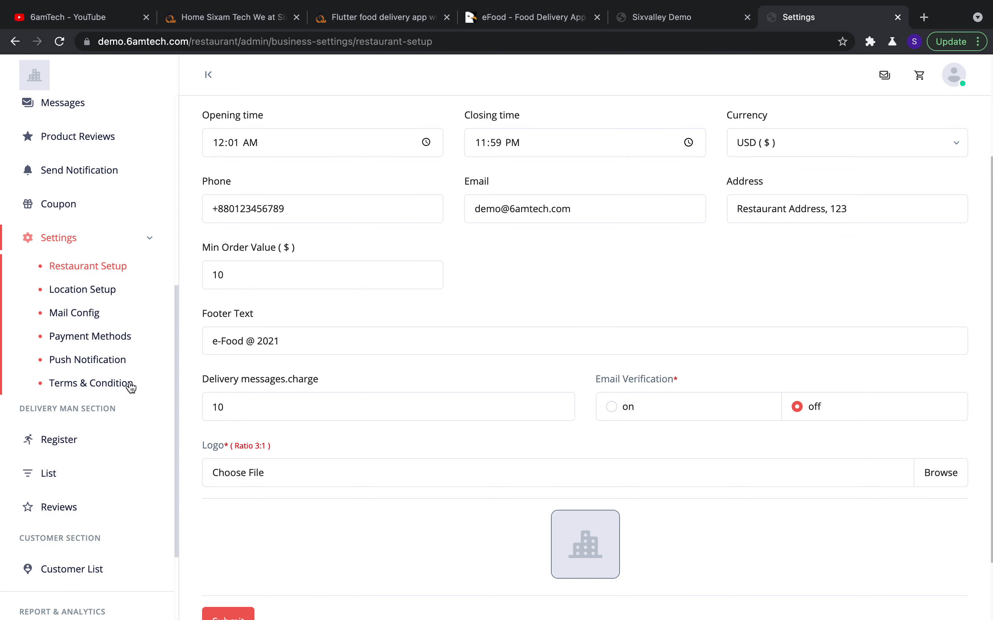
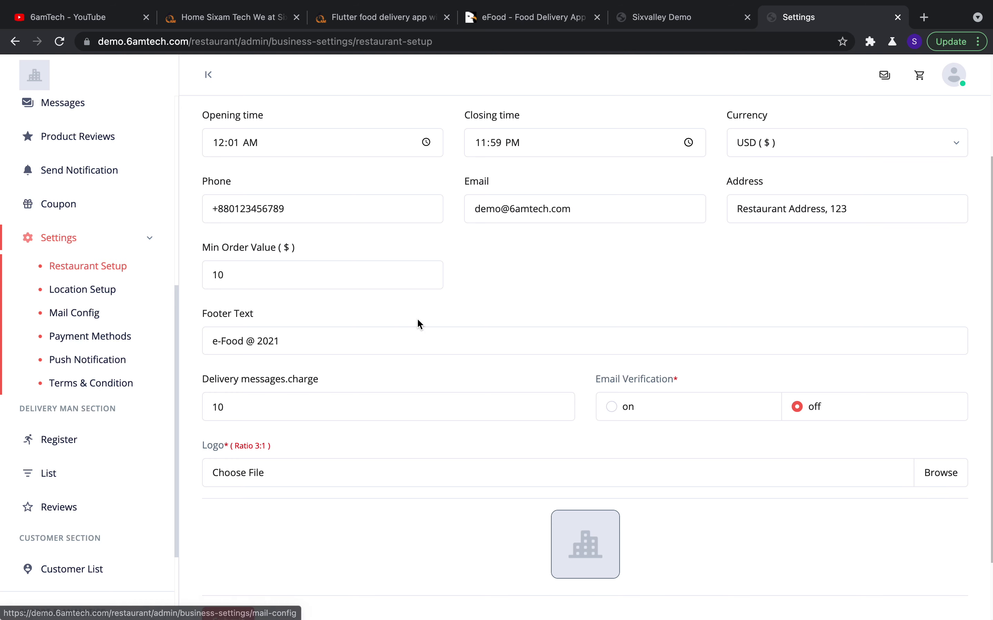
Review the location coverage setup for the main branch
scroll(418, 324, "up", 3)
scroll(361, 410, "down", 2)
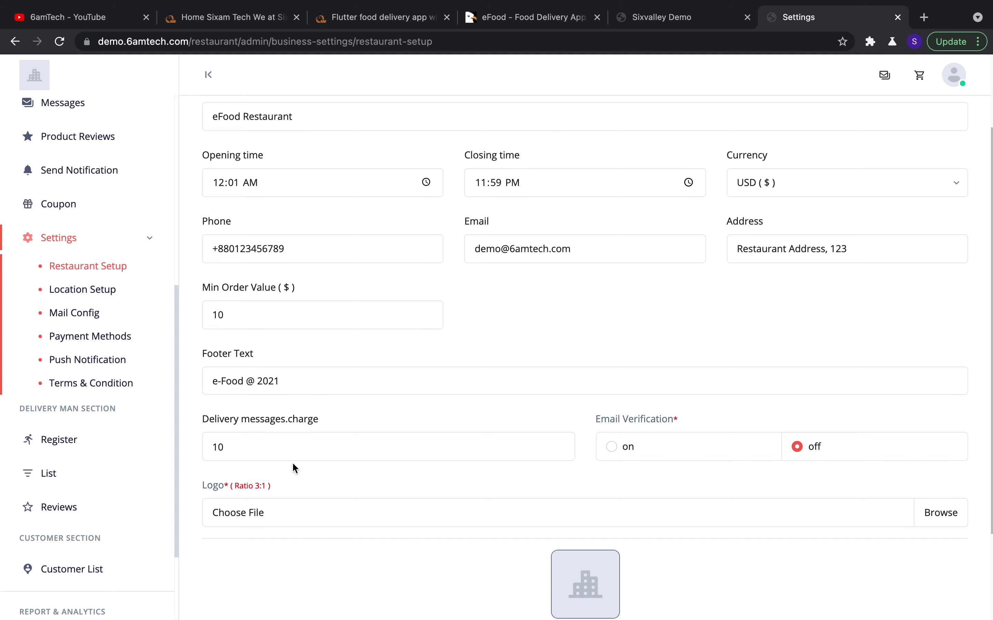
left_click(106, 300)
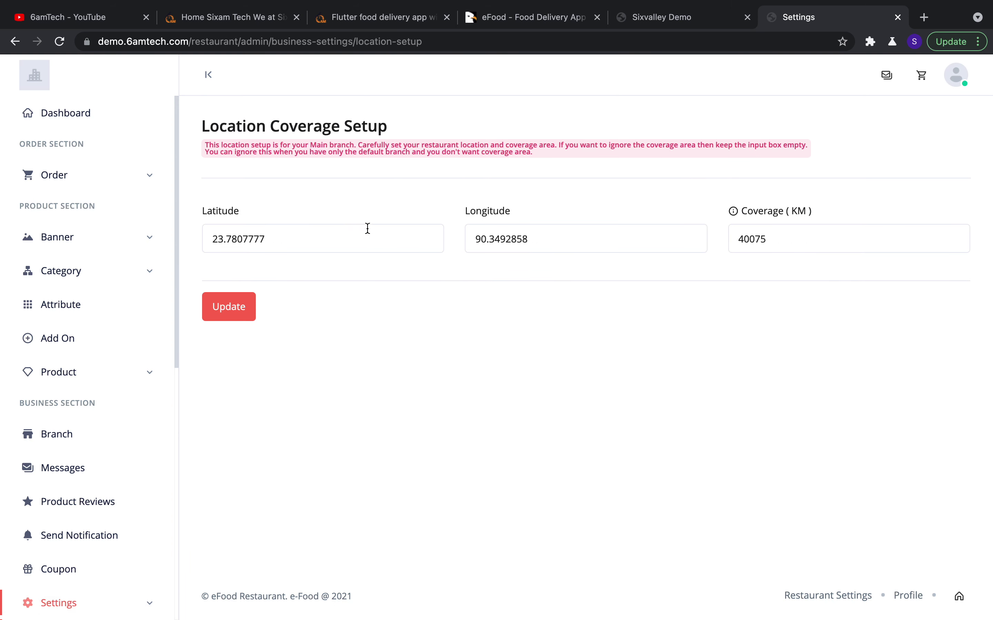
scroll(116, 518, "down", 10)
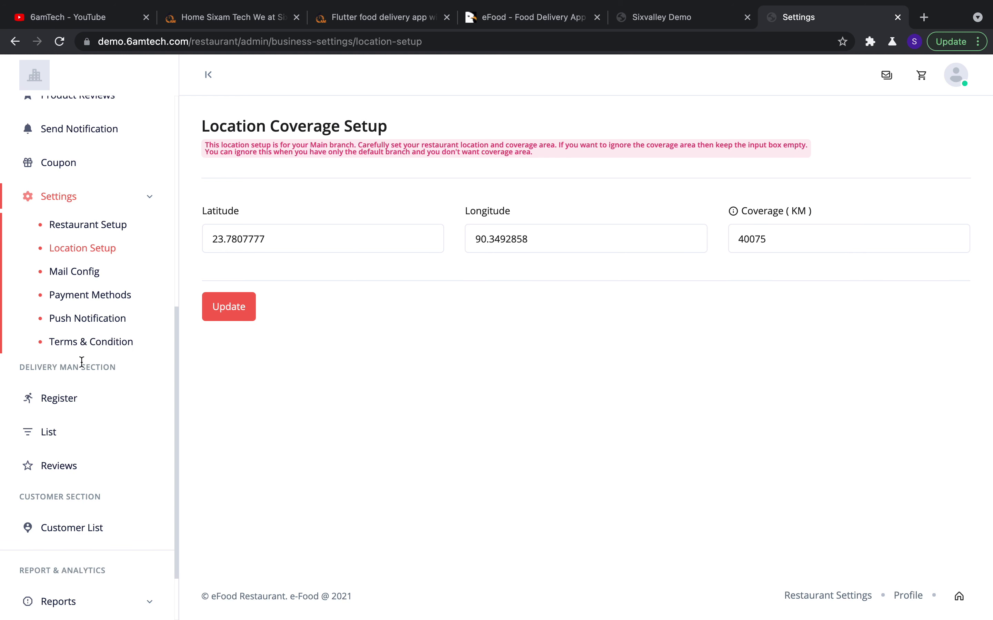
Go to Mail Config and scroll through the empty SMTP mail setup fields
left_click(67, 277)
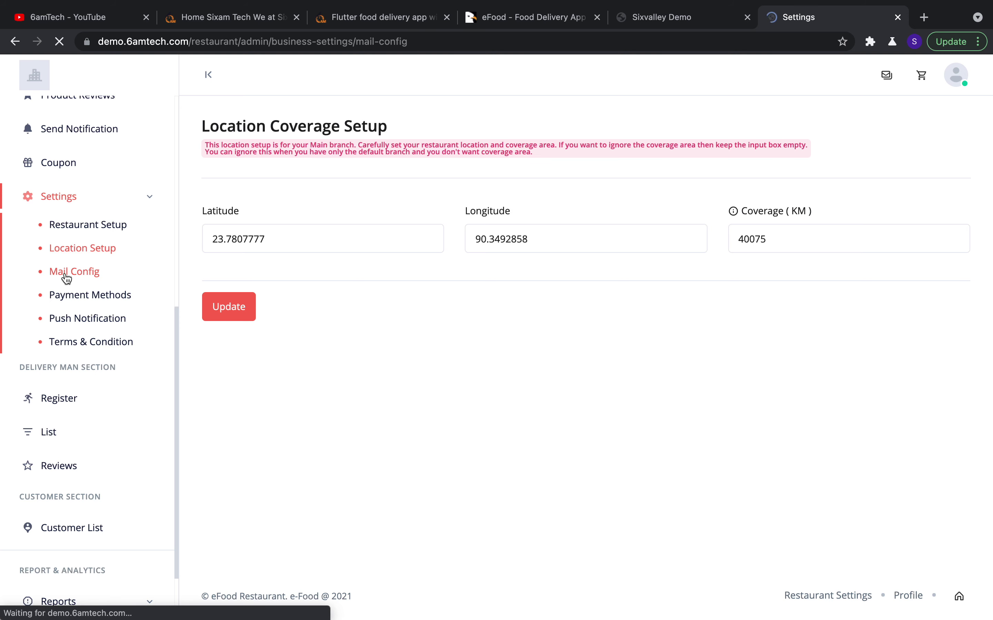
scroll(369, 379, "down", 1)
scroll(369, 379, "down", 2)
scroll(115, 405, "down", 10)
scroll(114, 322, "up", 2)
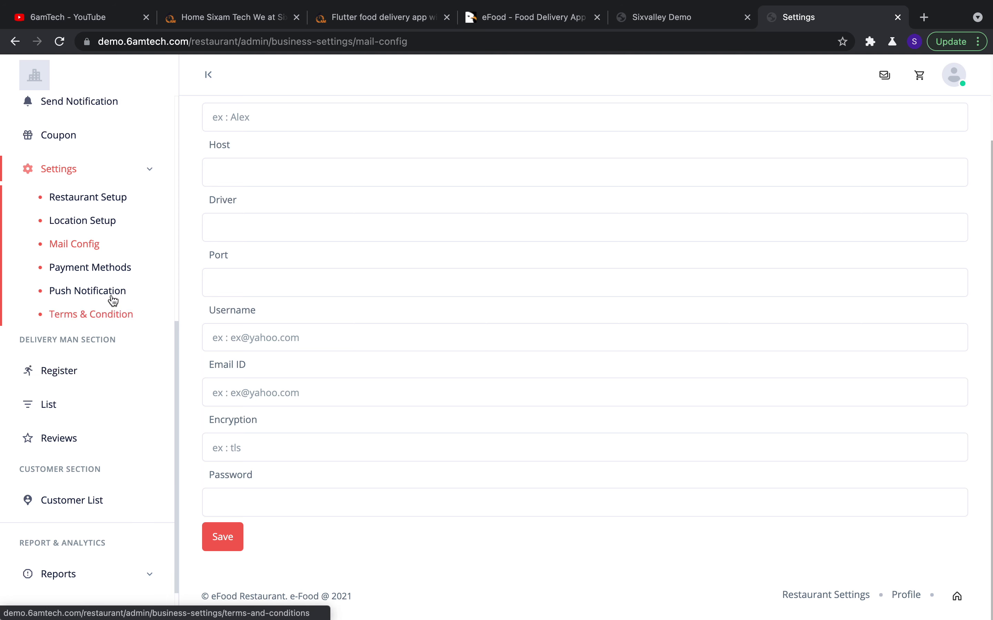
Open Payment Methods and scroll through the six gateway cards
left_click(109, 269)
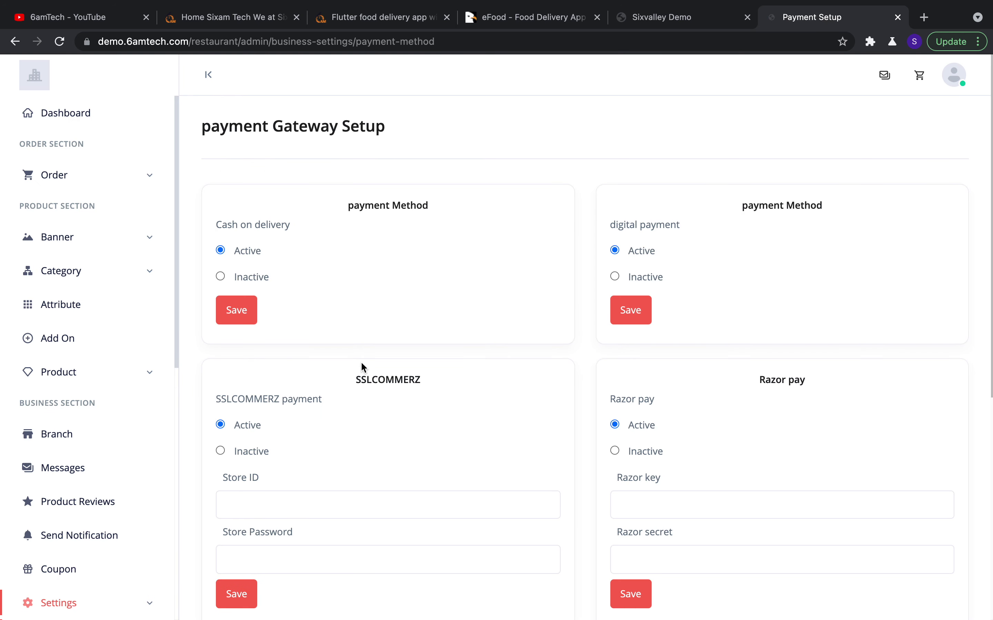
scroll(515, 379, "down", 9)
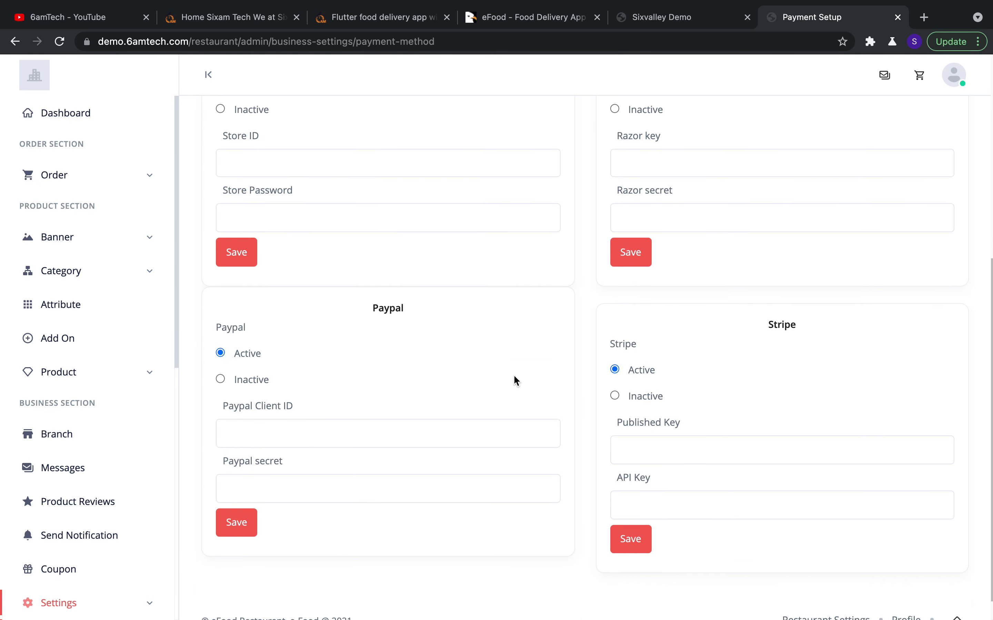
scroll(514, 377, "up", 9)
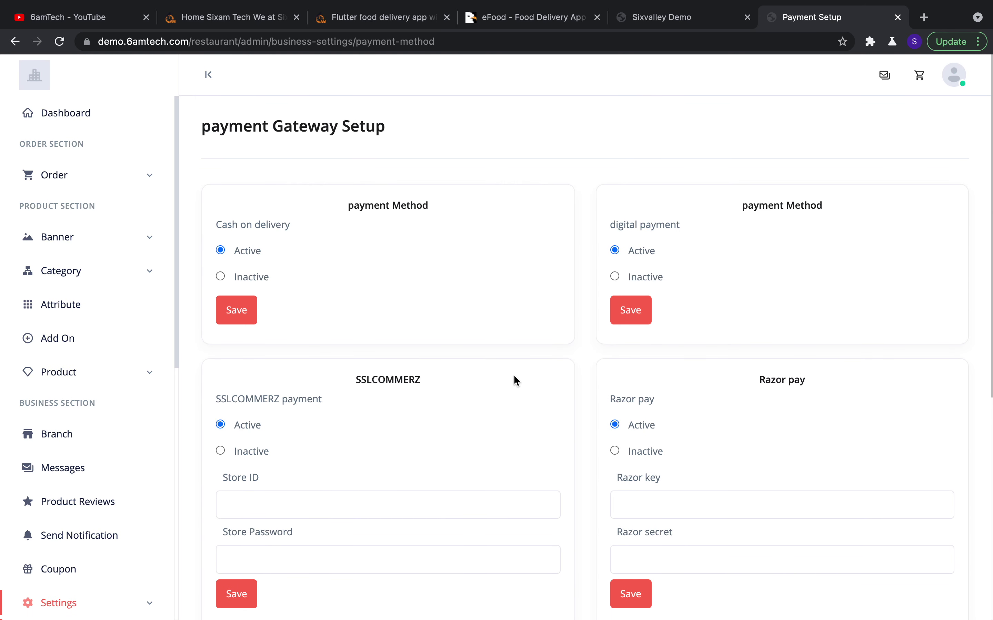
scroll(487, 462, "down", 4)
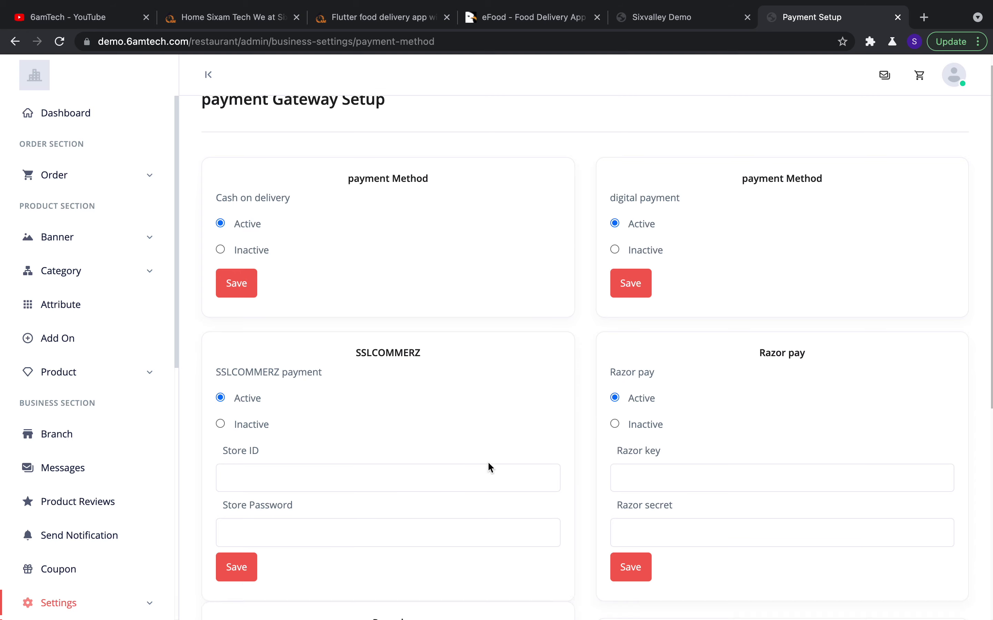
scroll(568, 467, "down", 2)
scroll(568, 468, "down", 3)
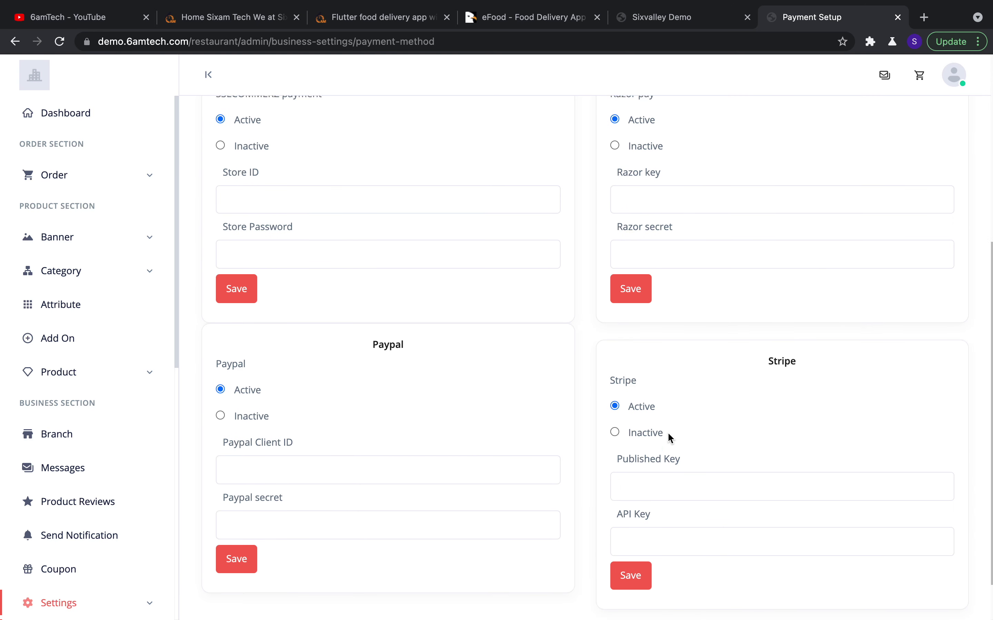
scroll(667, 434, "up", 1)
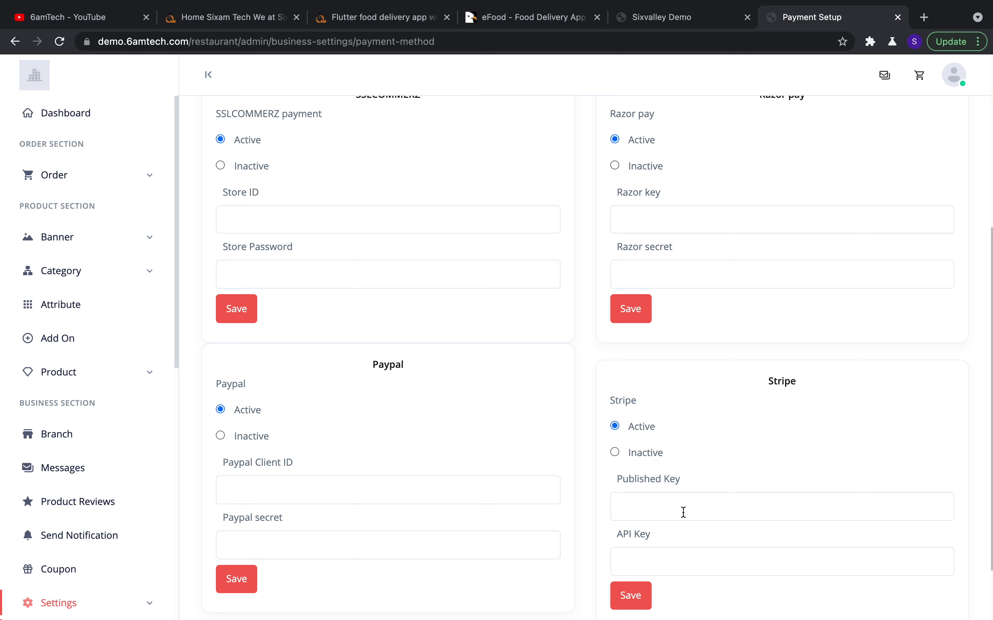
Click into the Stripe Published/API key fields and the Paypal Client ID and secret fields
left_click(661, 501)
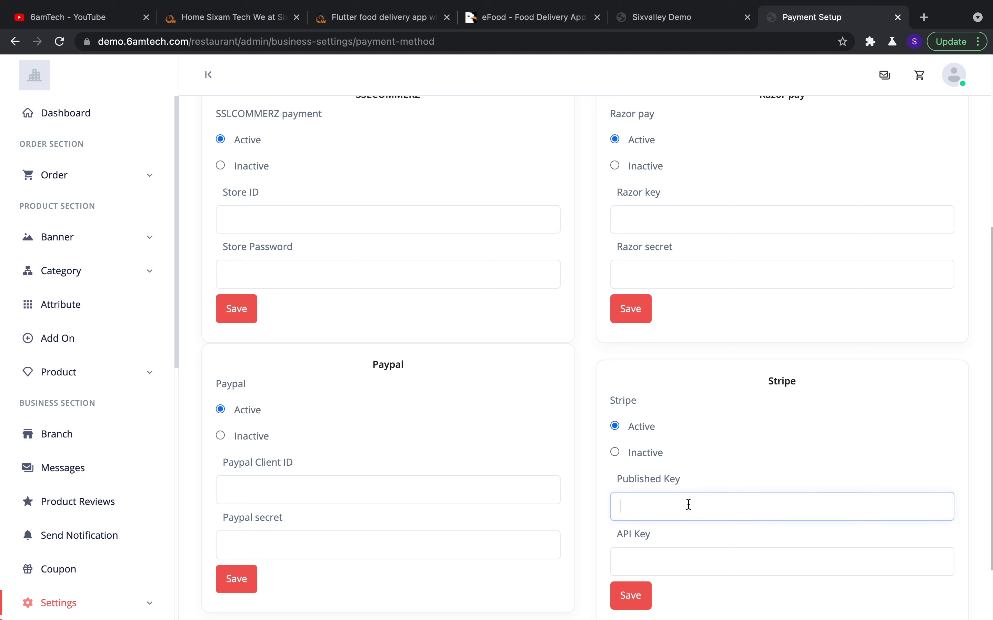
left_click(683, 557)
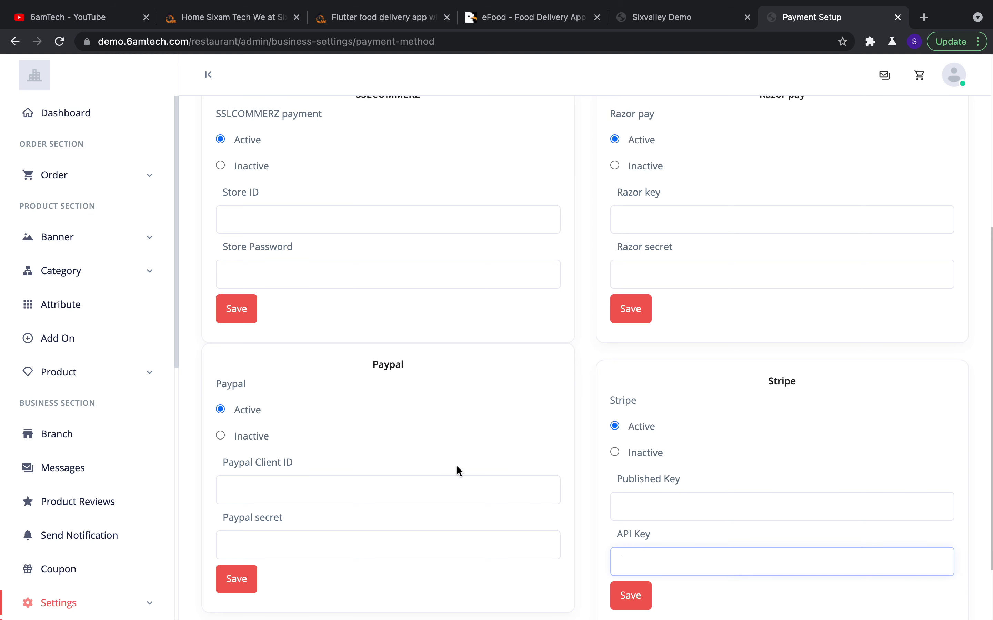
left_click(458, 498)
left_click(440, 548)
scroll(552, 451, "up", 6)
scroll(551, 448, "down", 6)
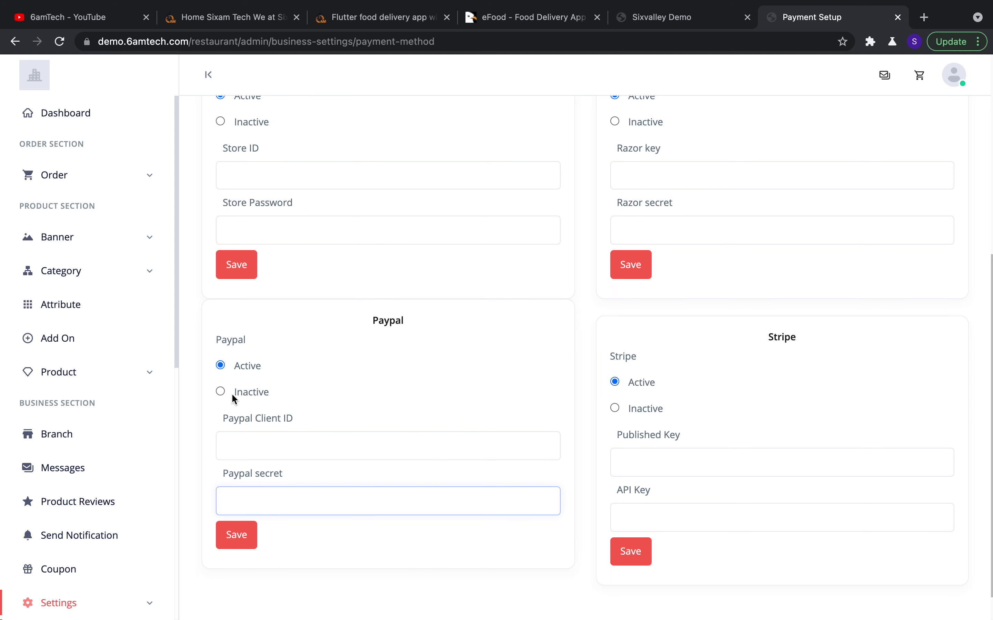
left_click(268, 443)
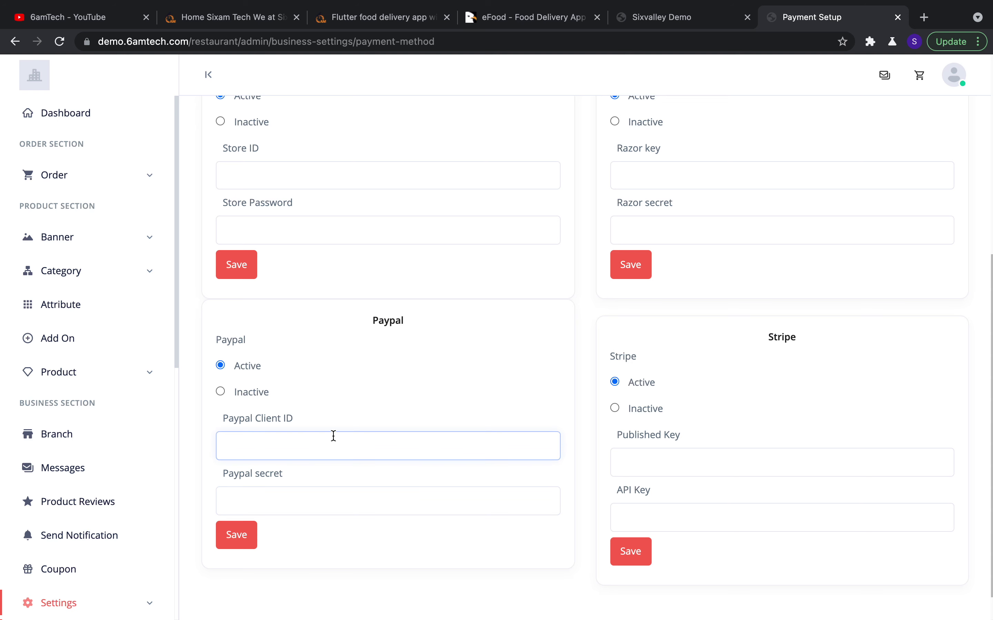
scroll(466, 427, "up", 3)
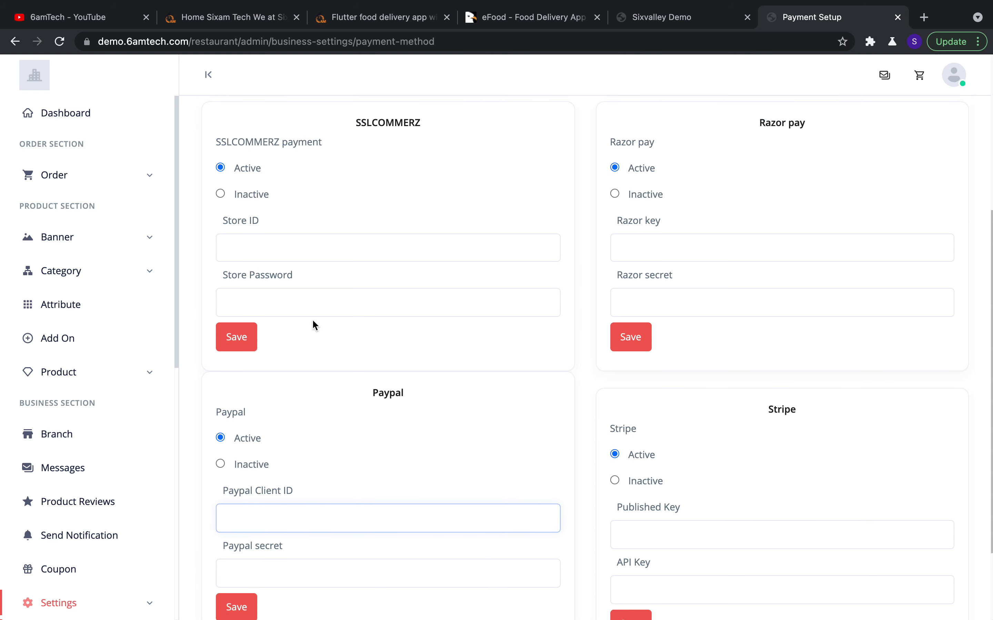
scroll(410, 332, "up", 10)
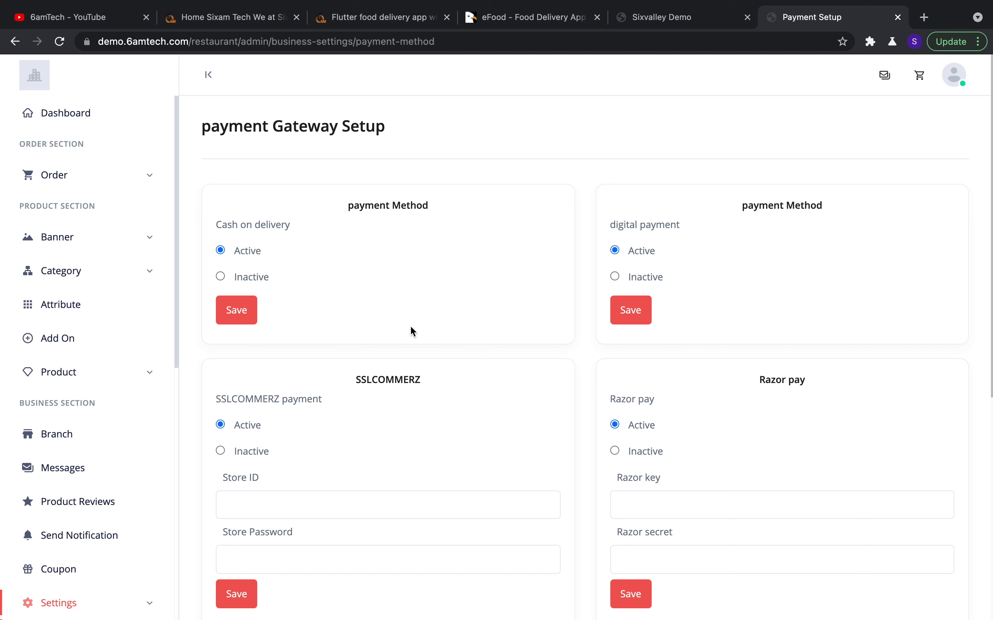
scroll(572, 338, "down", 7)
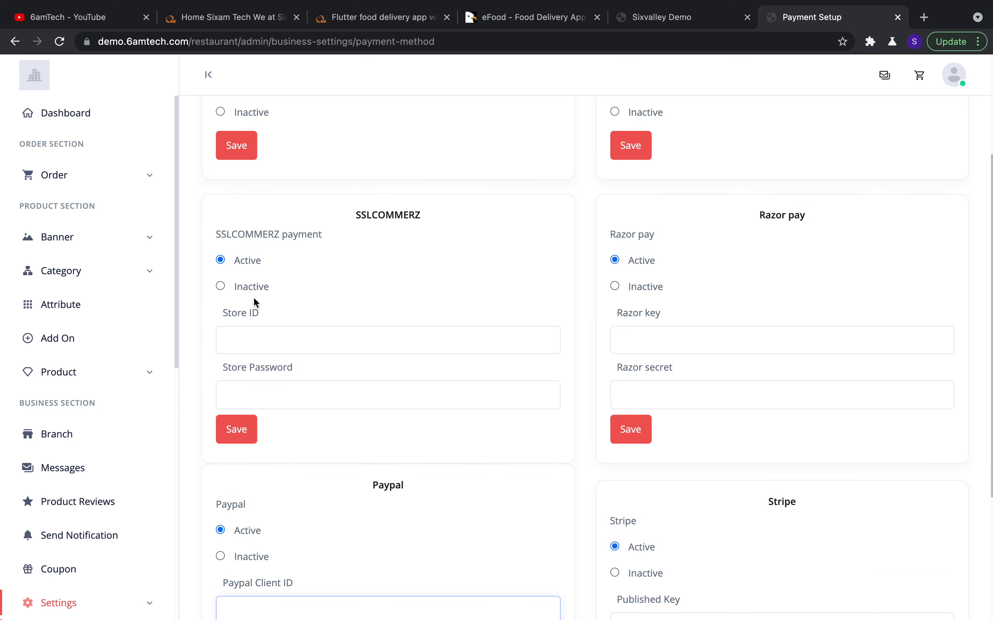
scroll(67, 476, "down", 10)
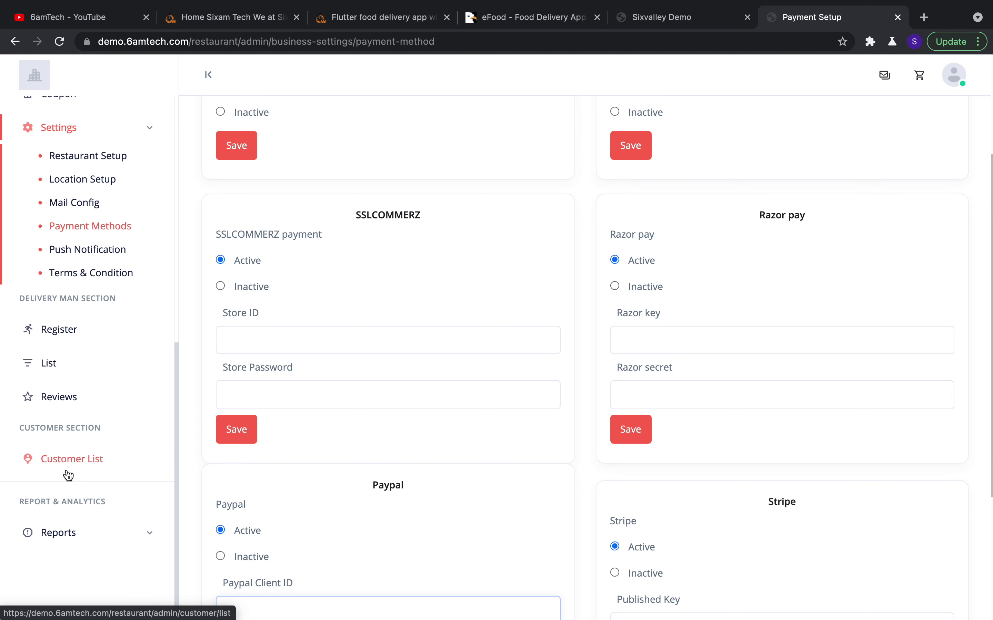
left_click(113, 257)
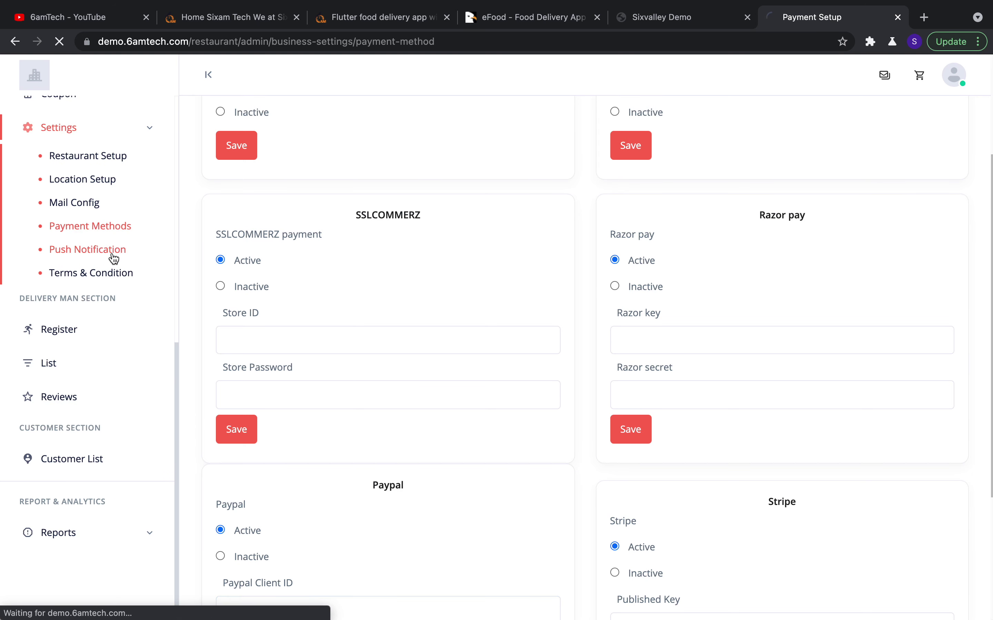
scroll(288, 337, "down", 8)
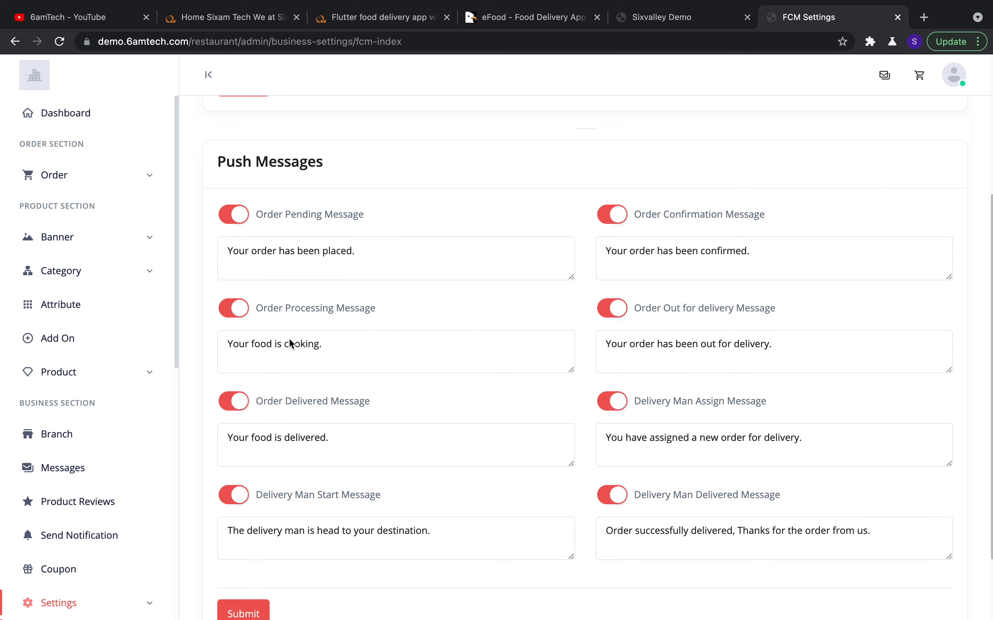
scroll(289, 337, "up", 8)
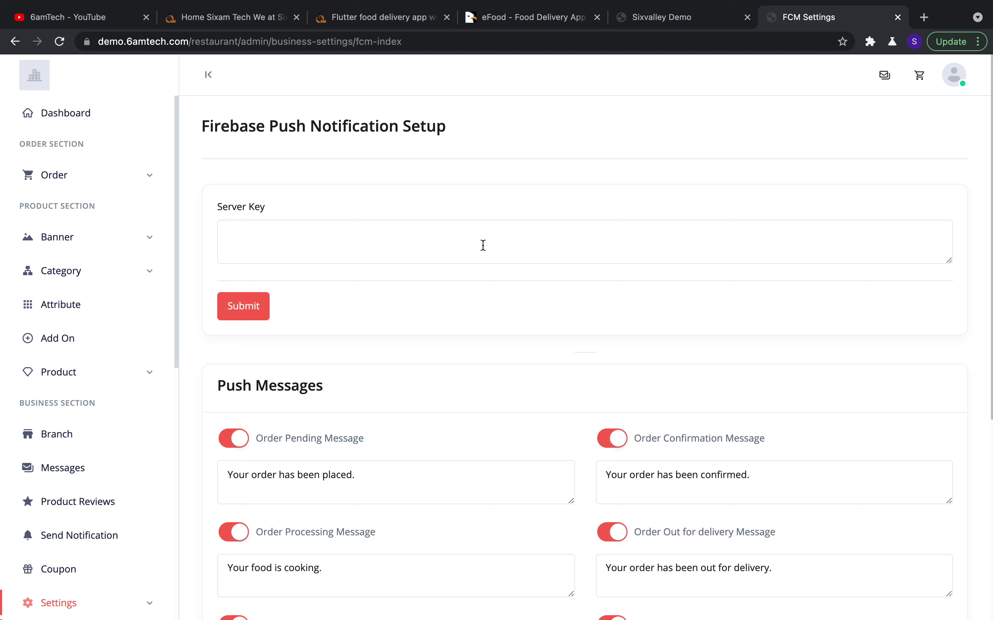
left_click(429, 254)
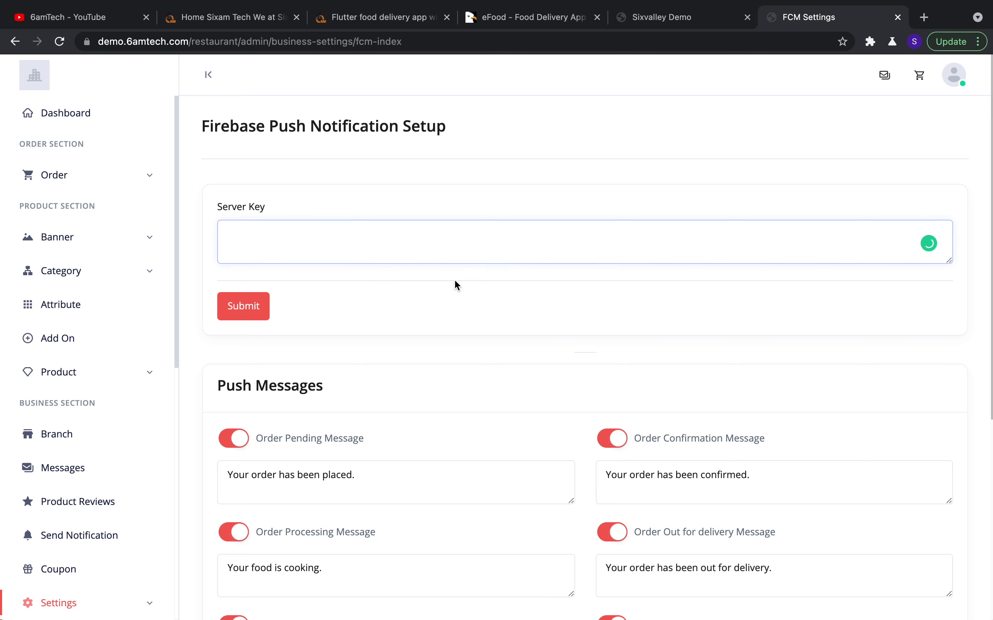
scroll(534, 376, "down", 5)
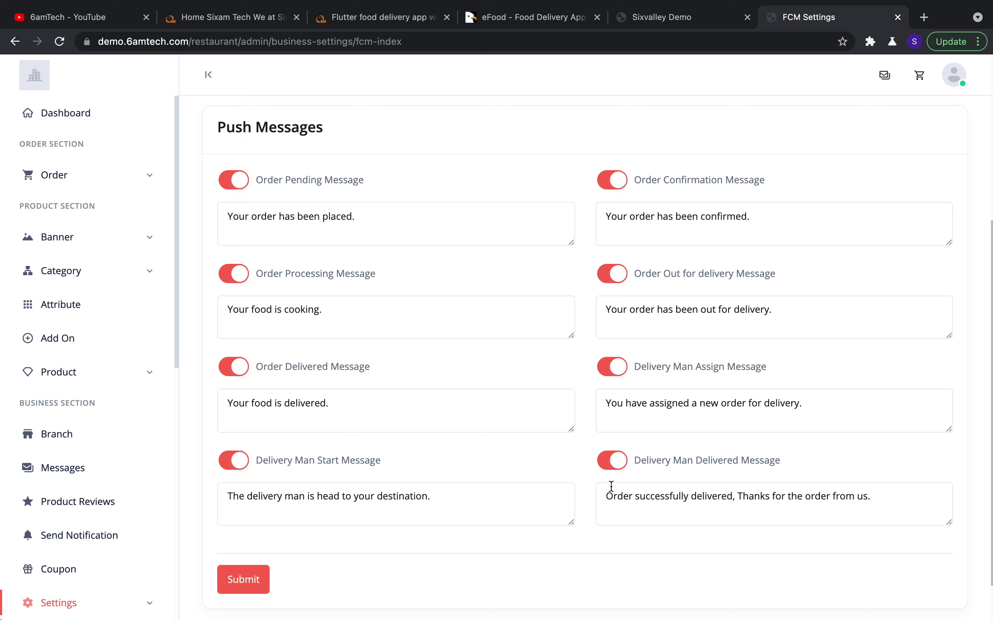
scroll(381, 361, "up", 1)
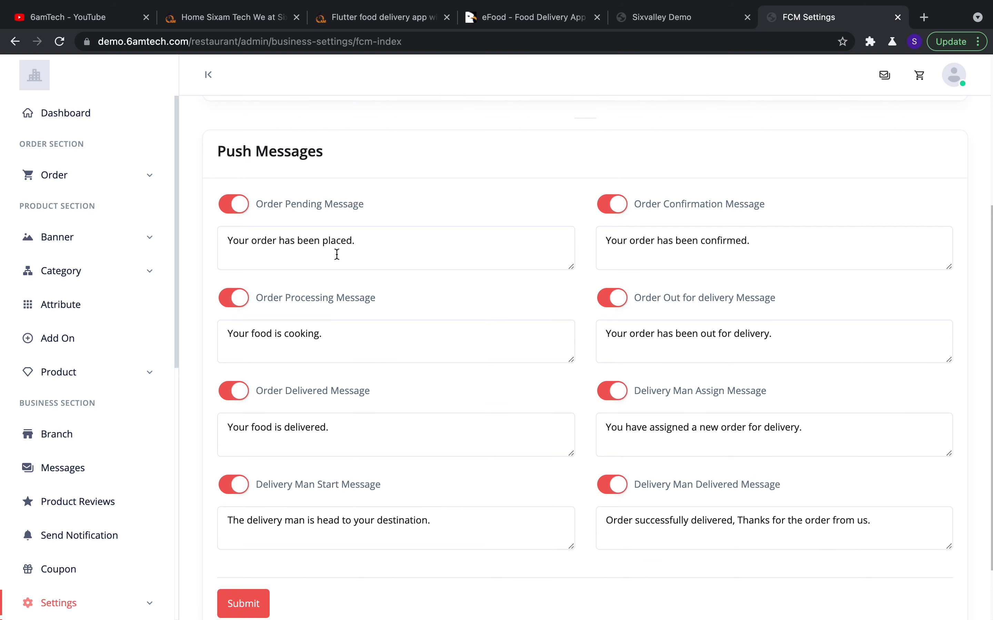
triple_click(332, 249)
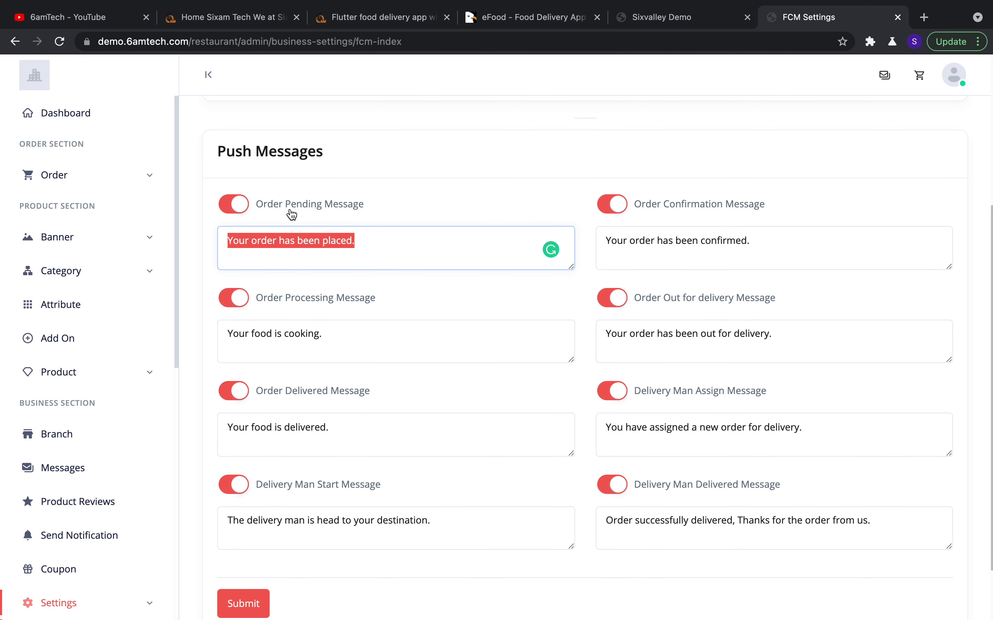
left_click(372, 244)
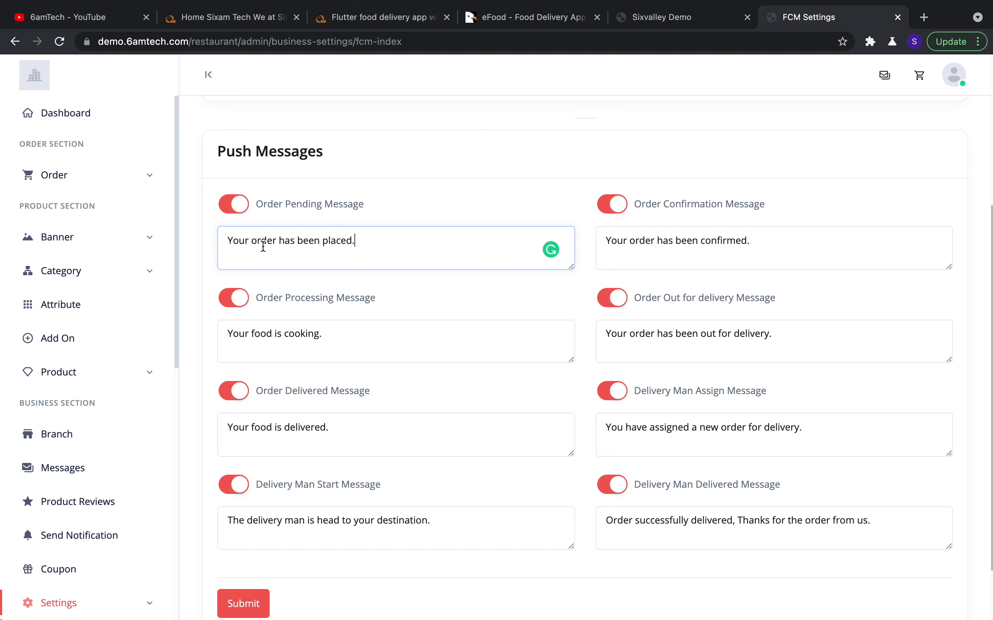
left_click_drag(231, 240, 363, 250)
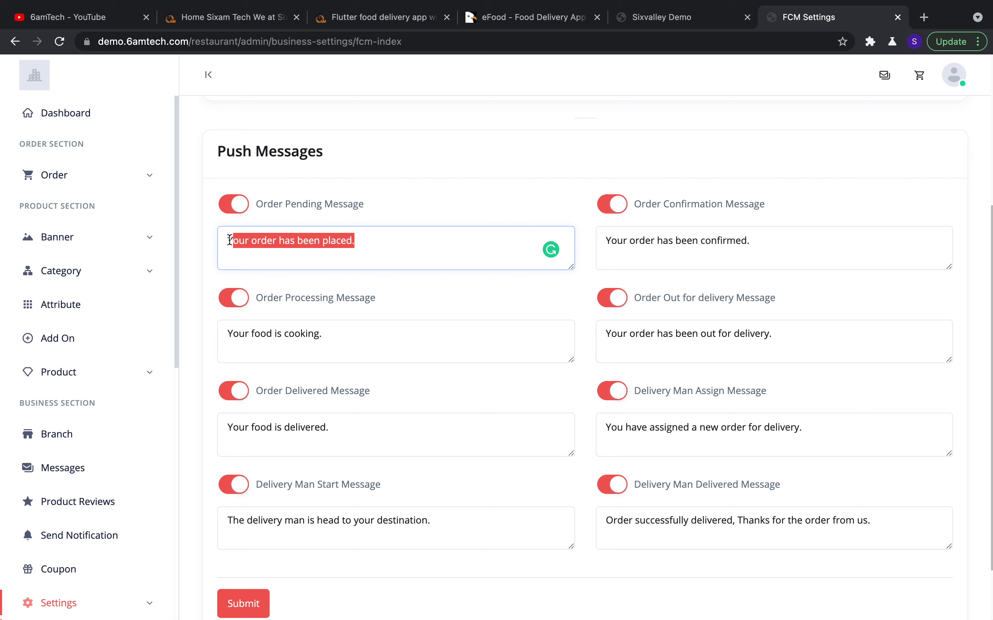
left_click_drag(228, 242, 352, 246)
left_click(364, 241)
left_click_drag(364, 241, 198, 232)
left_click(440, 120)
scroll(495, 396, "down", 3)
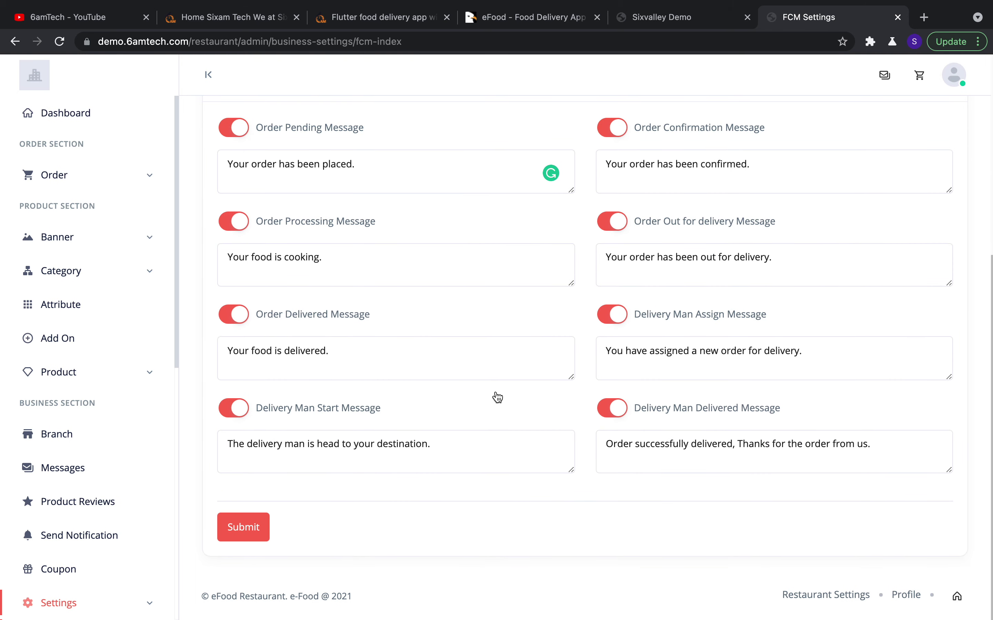
scroll(95, 489, "down", 10)
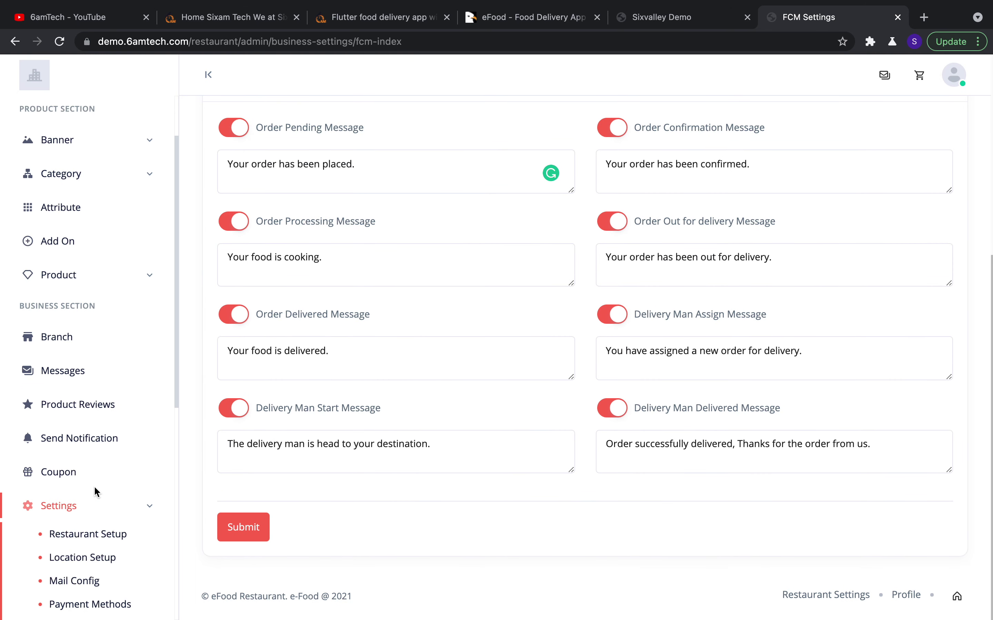
On the Terms & Condition page, make the sample terms sentence bold
left_click(92, 364)
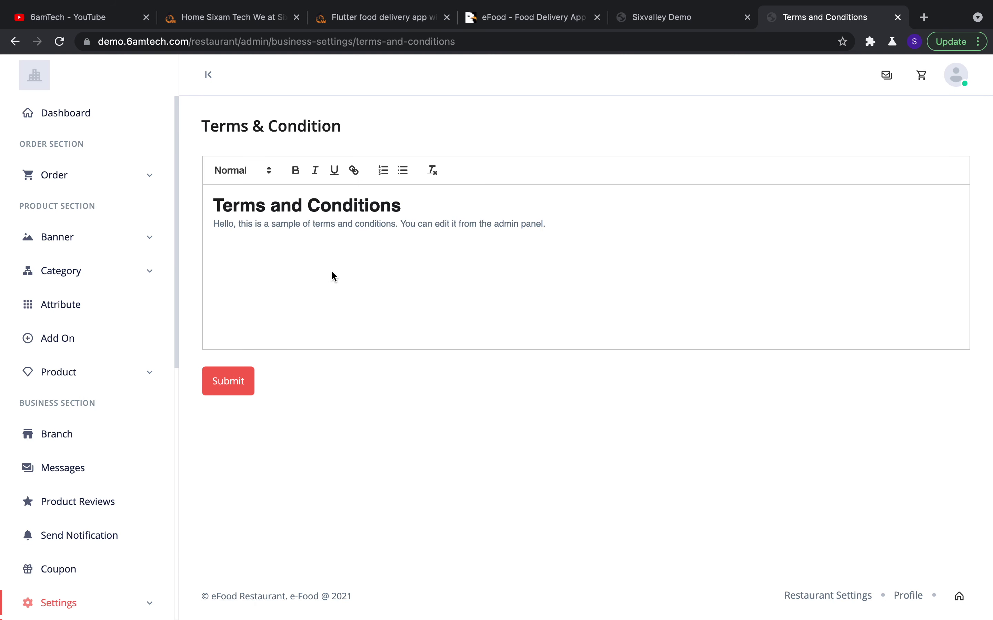
triple_click(531, 220)
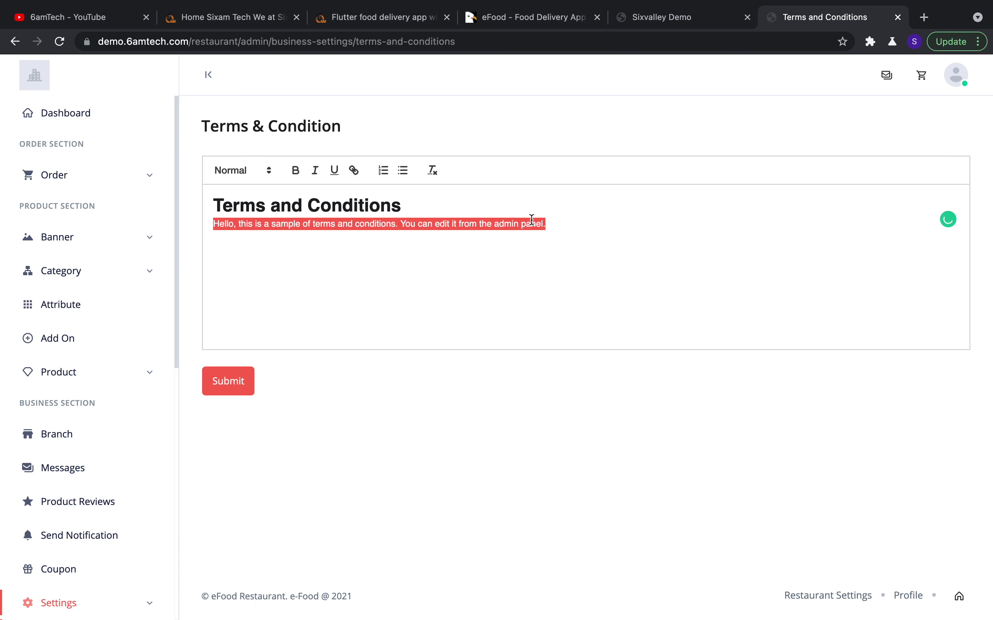
left_click(300, 177)
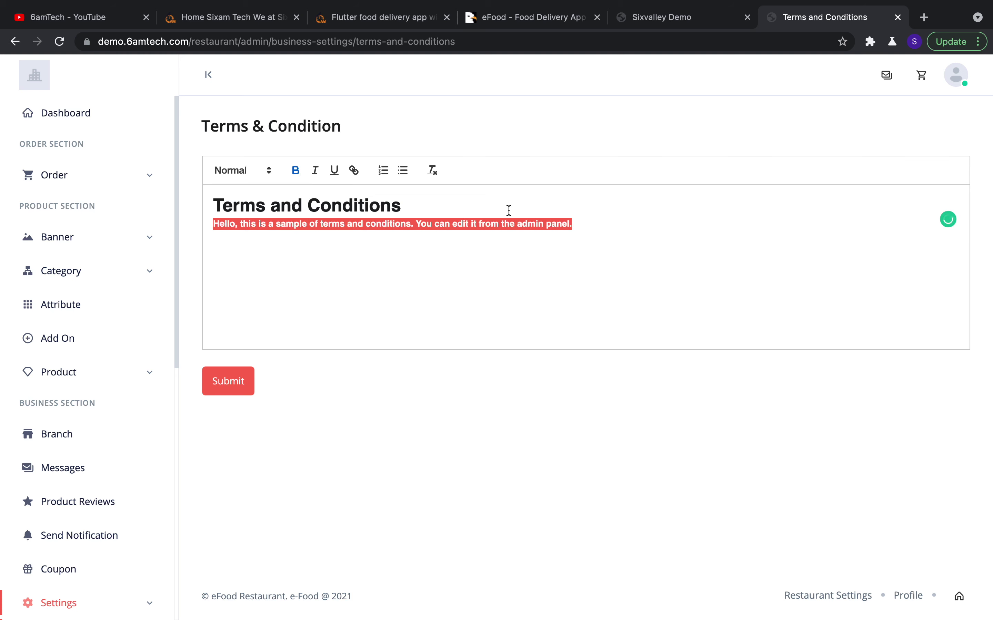
left_click(532, 223)
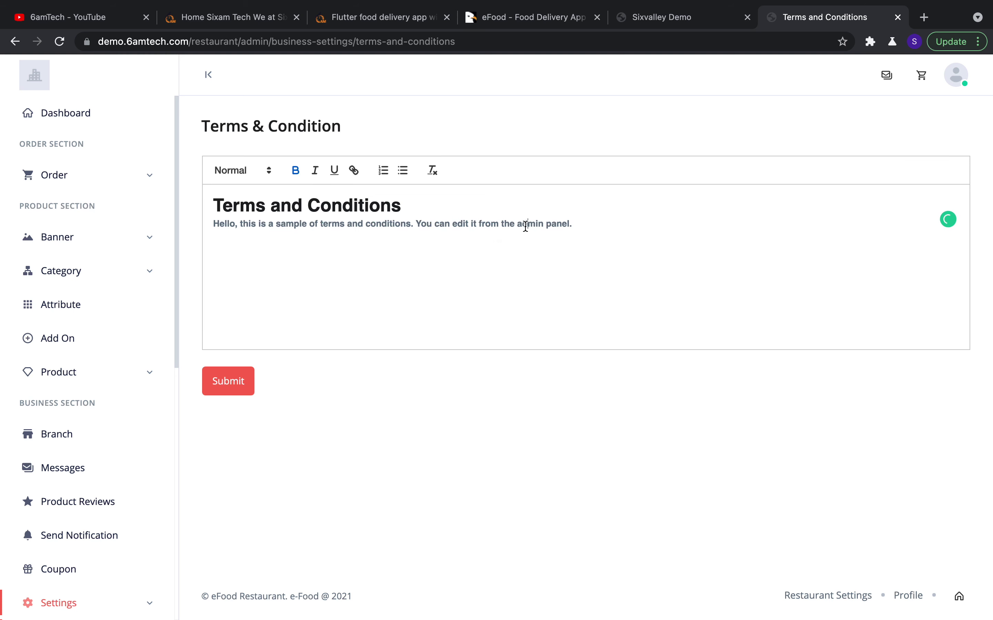
Remove the bold from the sample sentence, then go to delivery man Register
triple_click(525, 225)
left_click(290, 182)
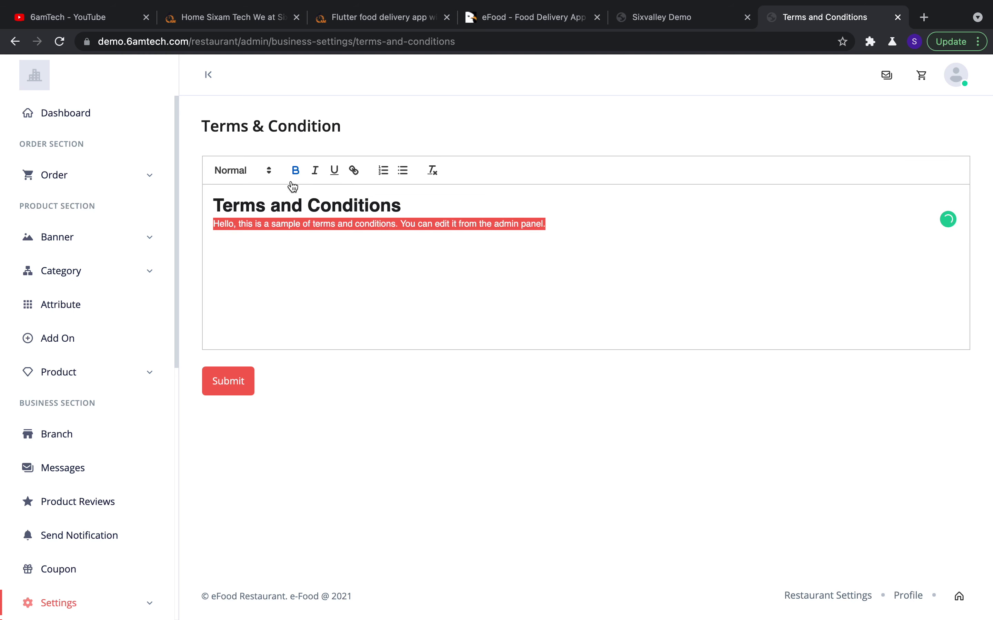
left_click(360, 414)
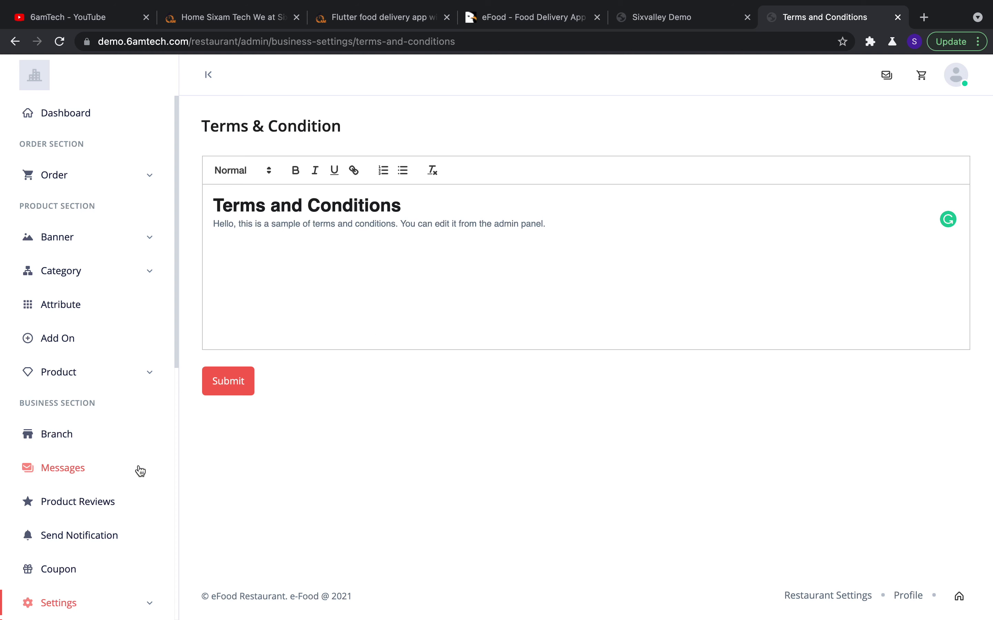
scroll(138, 476, "down", 10)
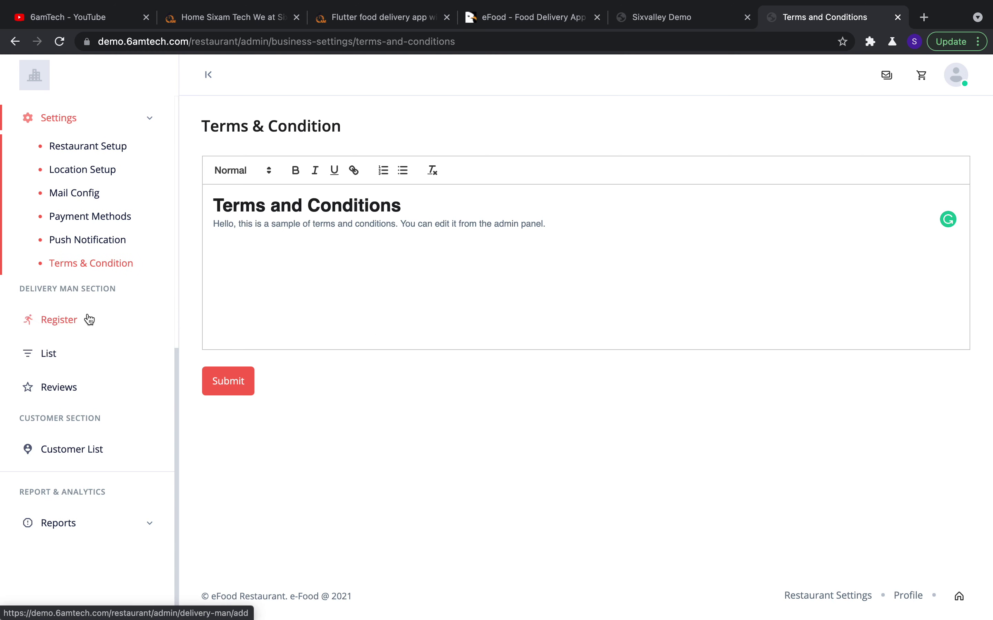
left_click(77, 319)
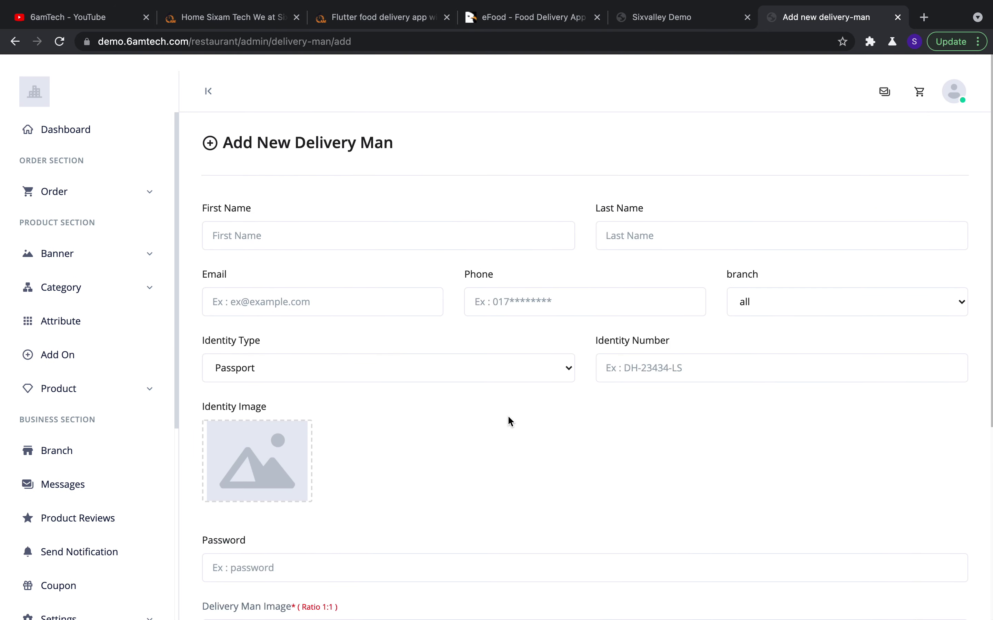
Scroll through the empty Add New Delivery Man form, then go to the delivery man List
scroll(507, 415, "down", 1)
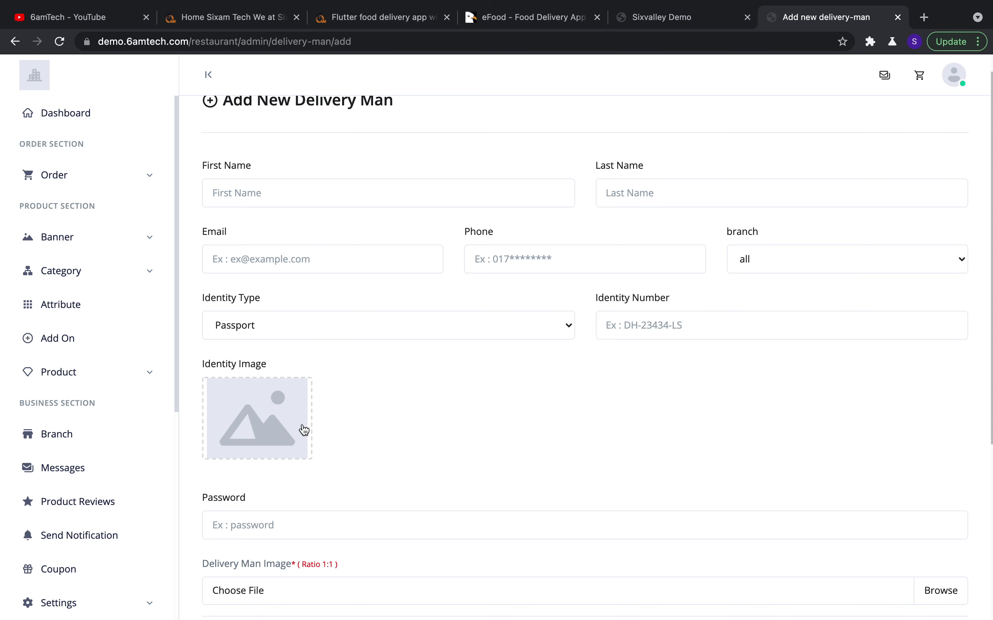
scroll(422, 420, "down", 1)
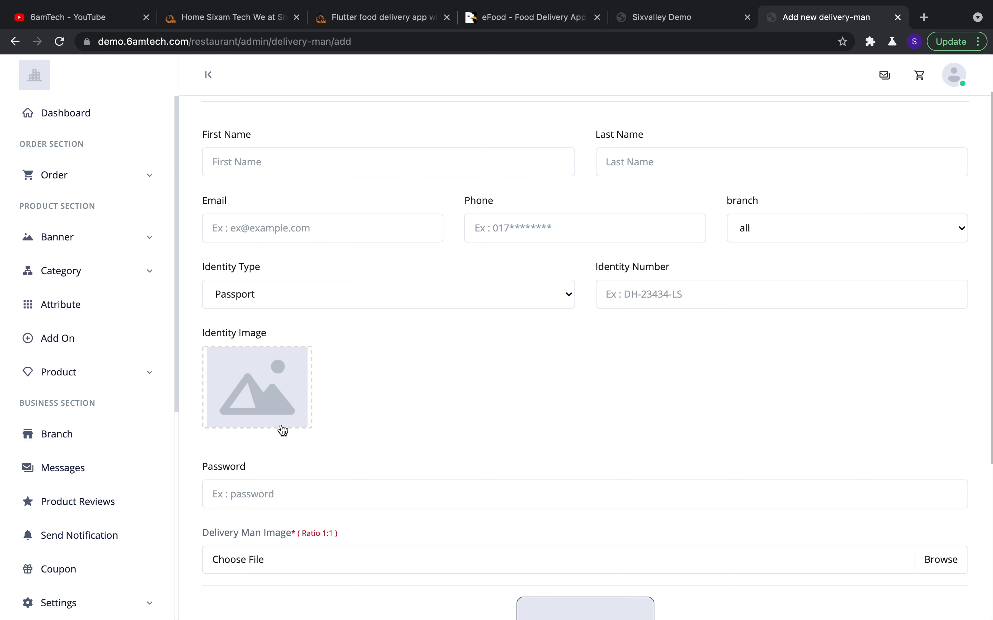
scroll(361, 412, "down", 6)
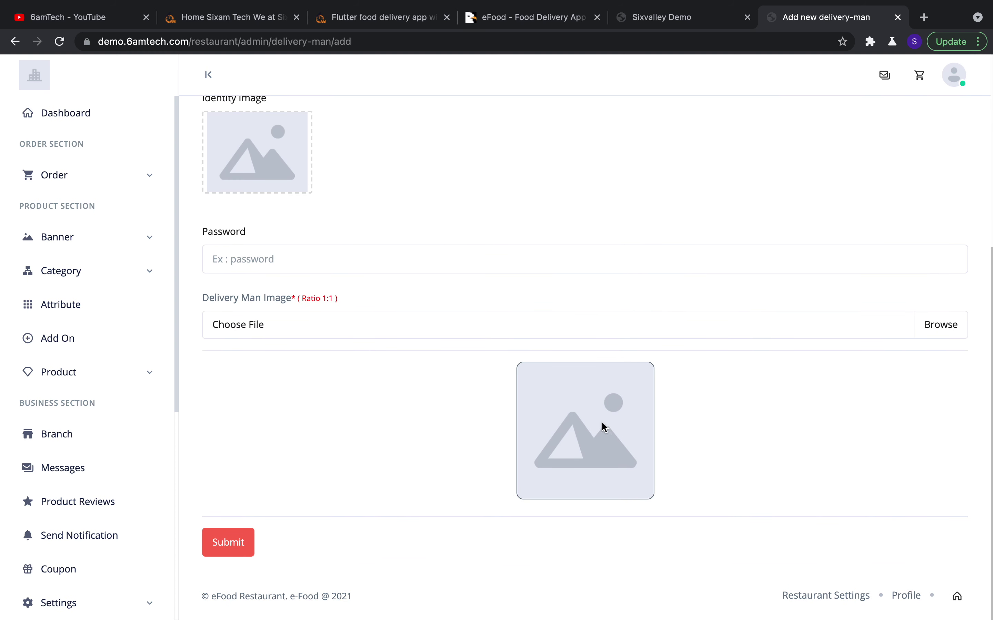
scroll(658, 370, "up", 6)
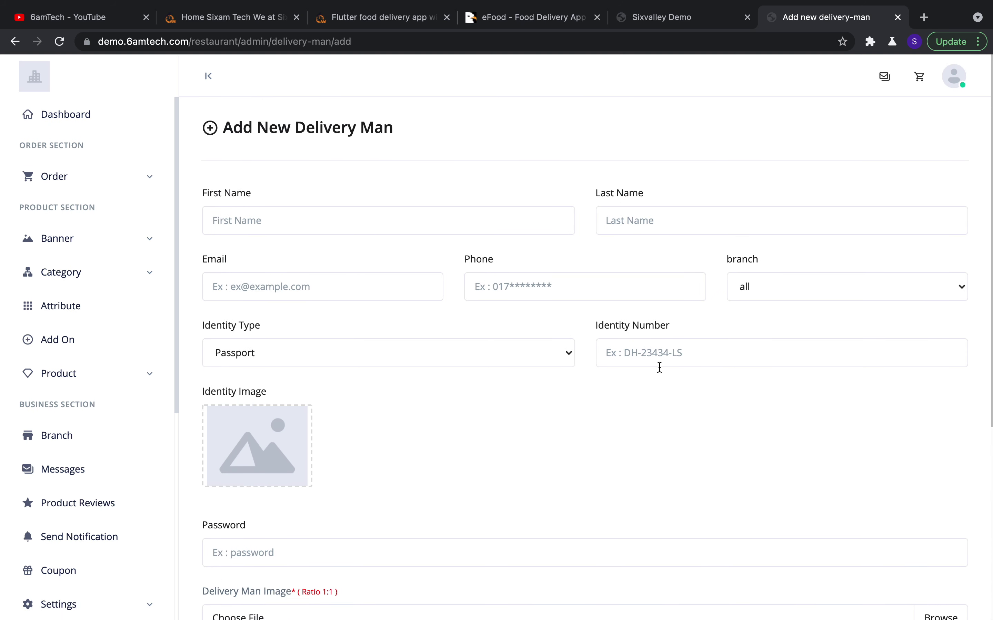
scroll(658, 366, "down", 6)
scroll(535, 208, "up", 6)
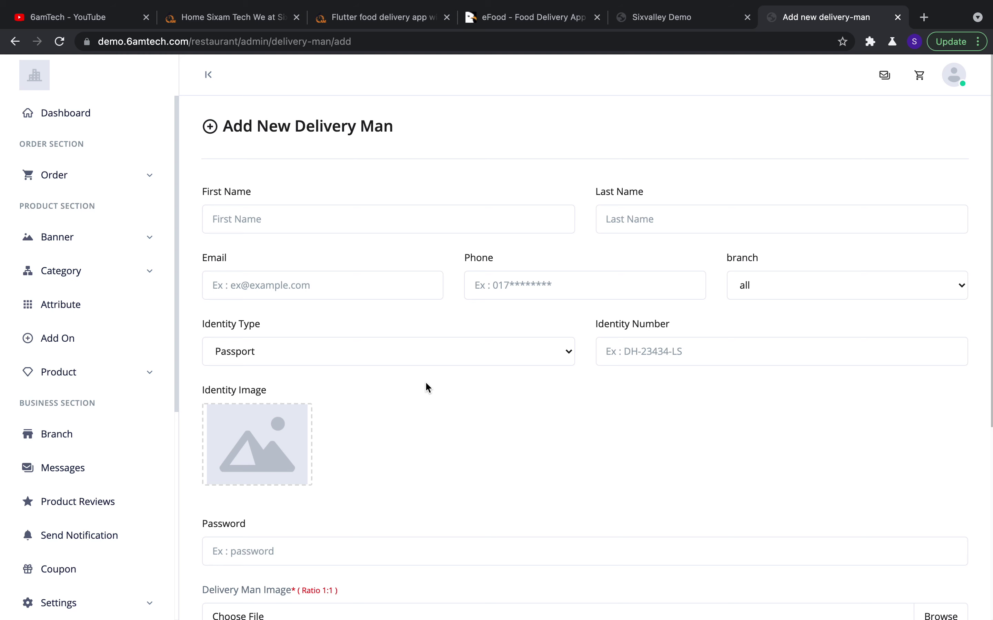
scroll(89, 525, "down", 8)
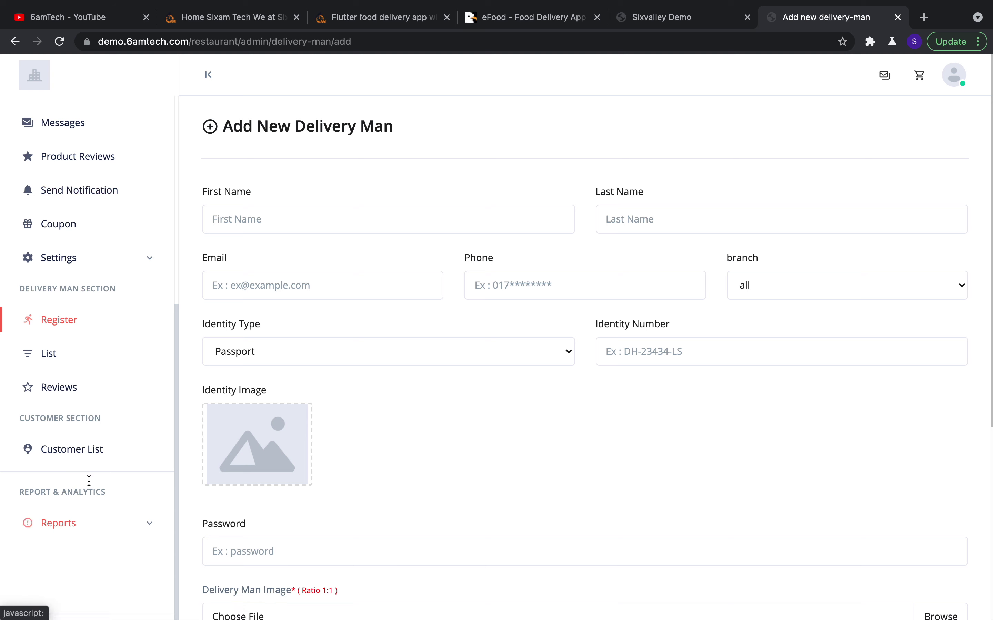
left_click(71, 361)
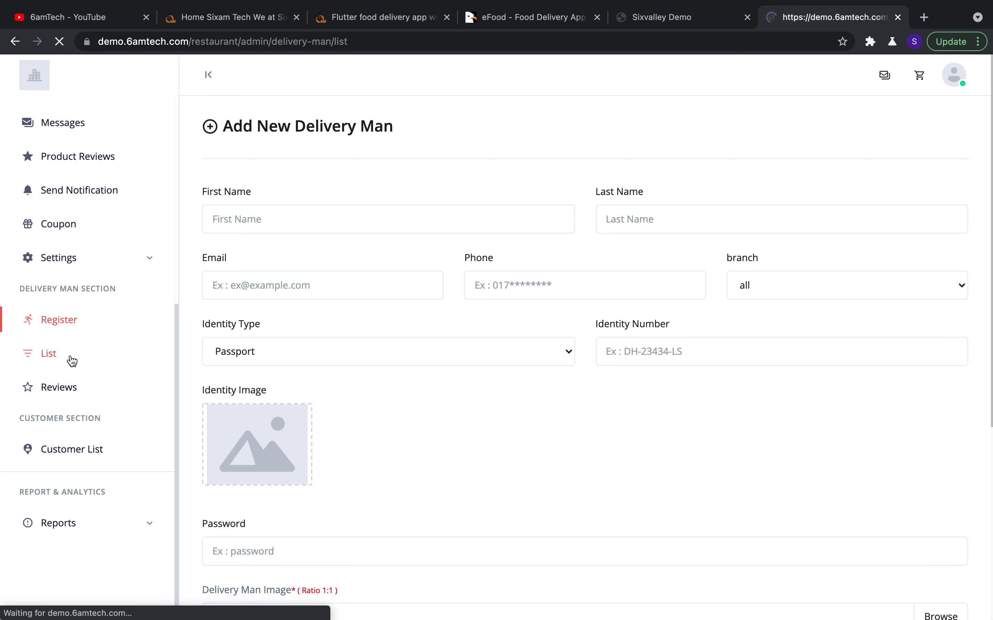
Show and close the Edit/Delete options for delivery man row 4, then go to Customer List
scroll(460, 418, "down", 6)
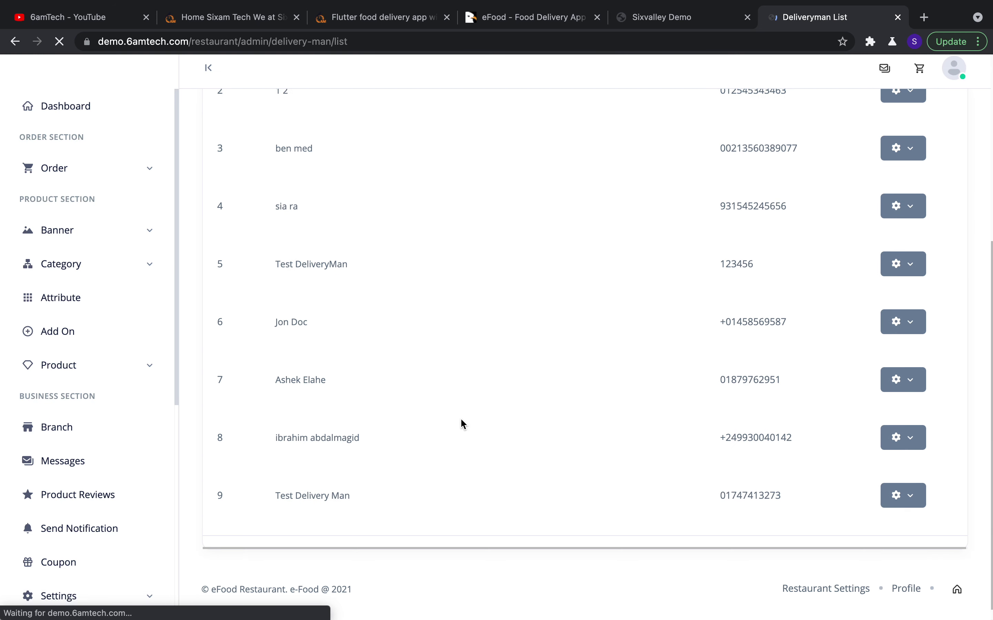
left_click(904, 219)
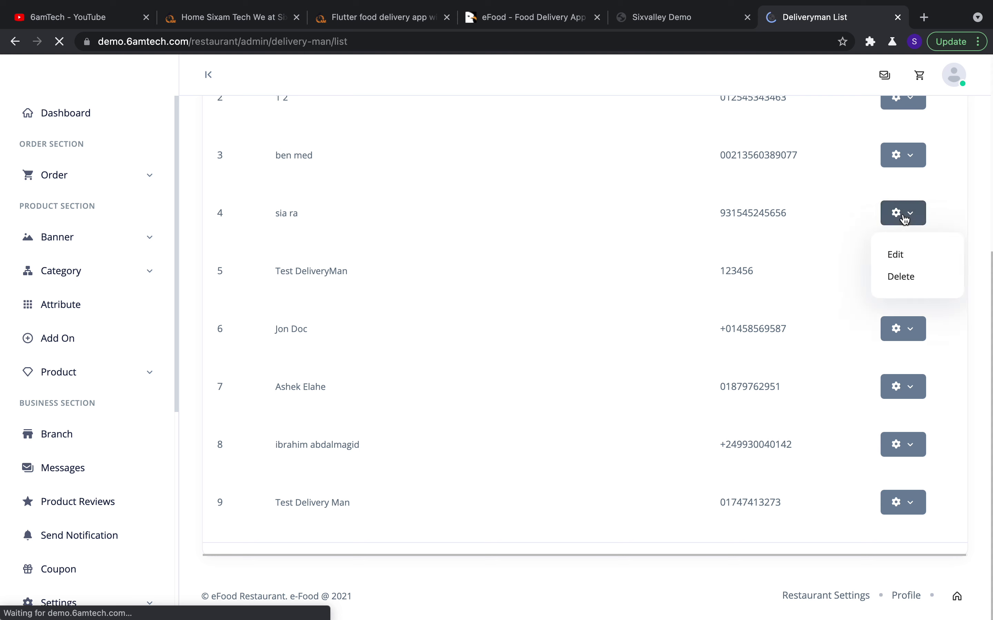
left_click(905, 214)
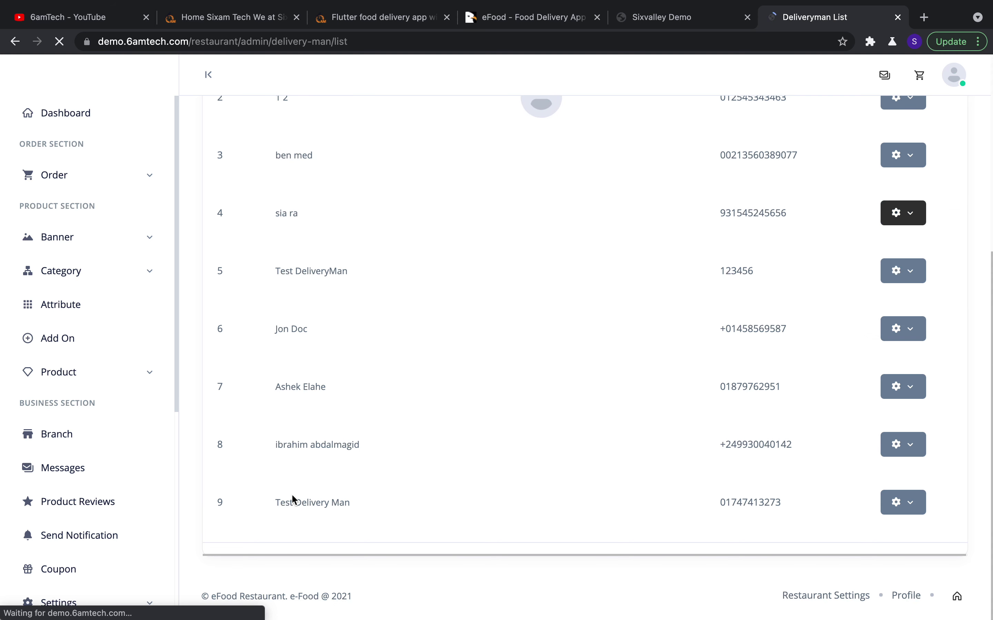
scroll(57, 465, "down", 8)
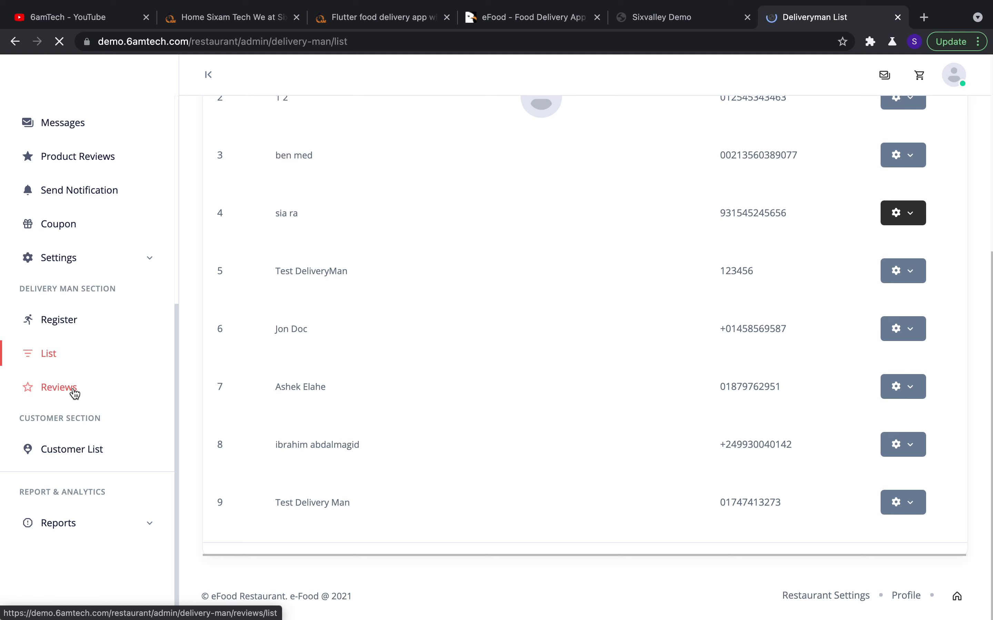
left_click(94, 452)
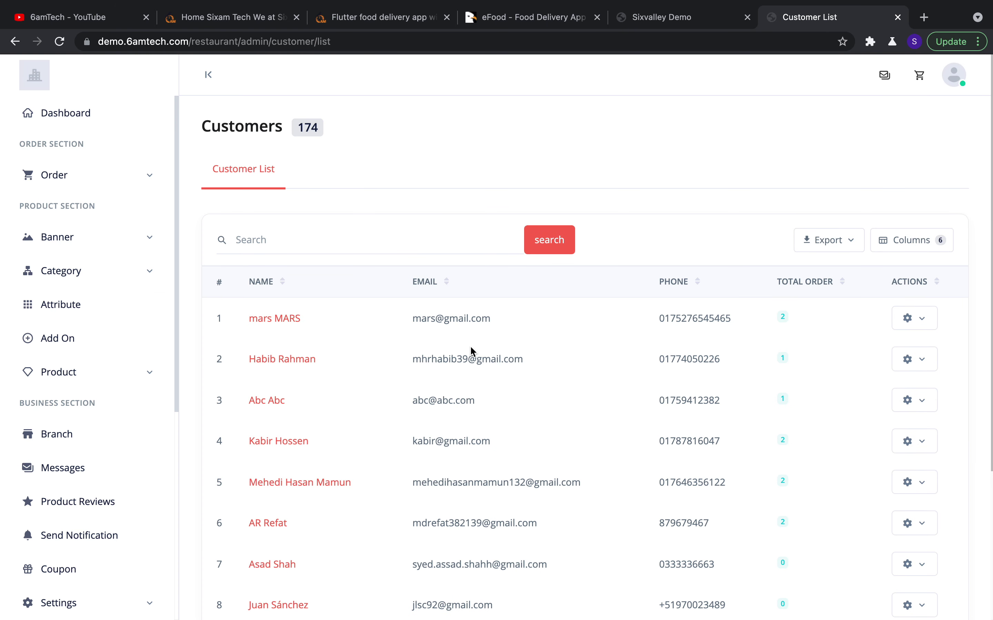
View the first customer's details and two orders in a new tab, then close it
scroll(470, 349, "down", 2)
scroll(470, 349, "down", 3)
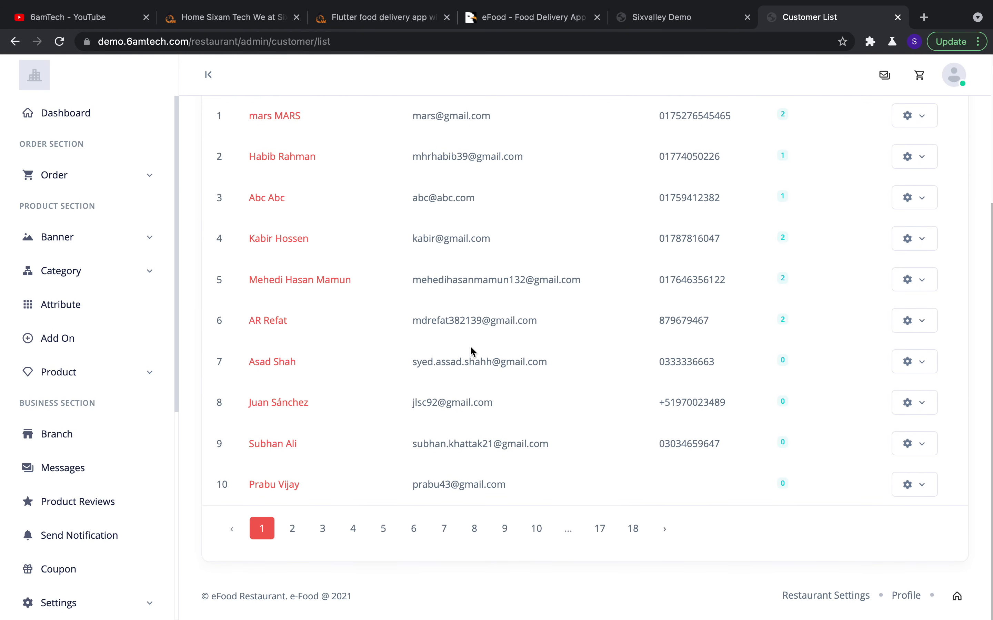
scroll(451, 345, "up", 5)
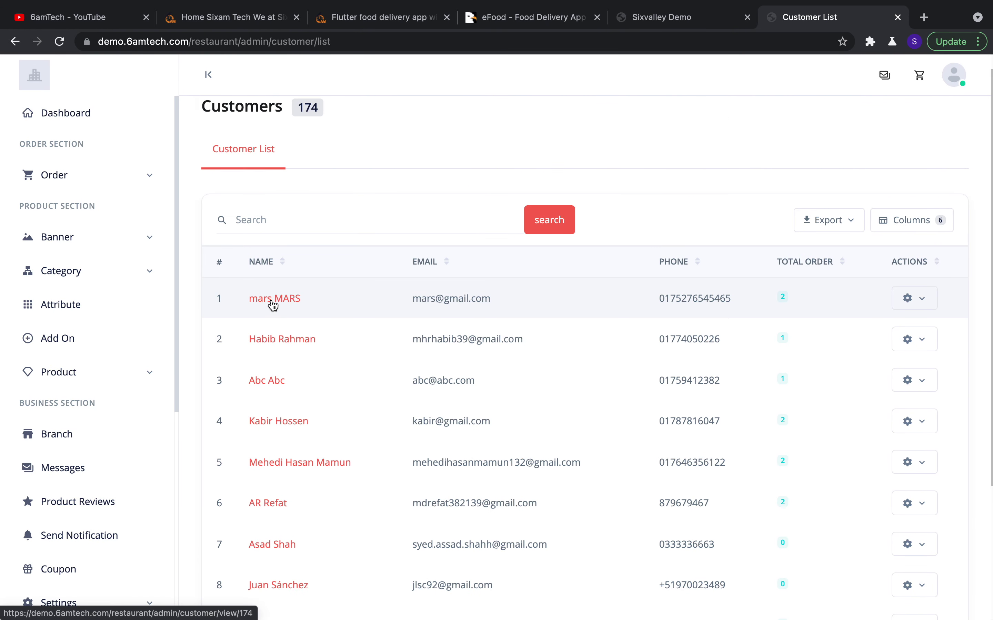
right_click(273, 303)
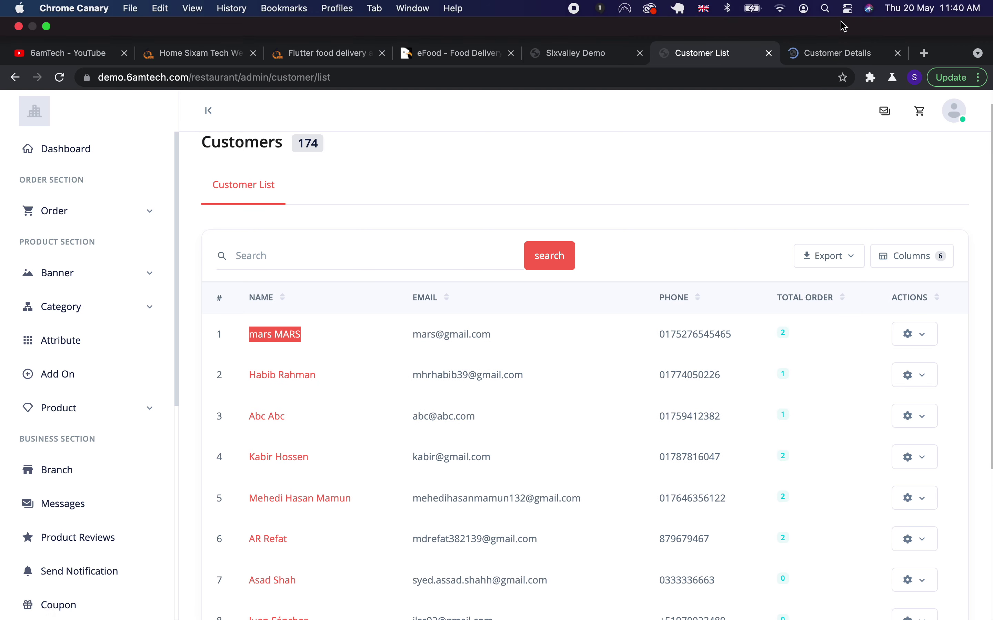
left_click(865, 6)
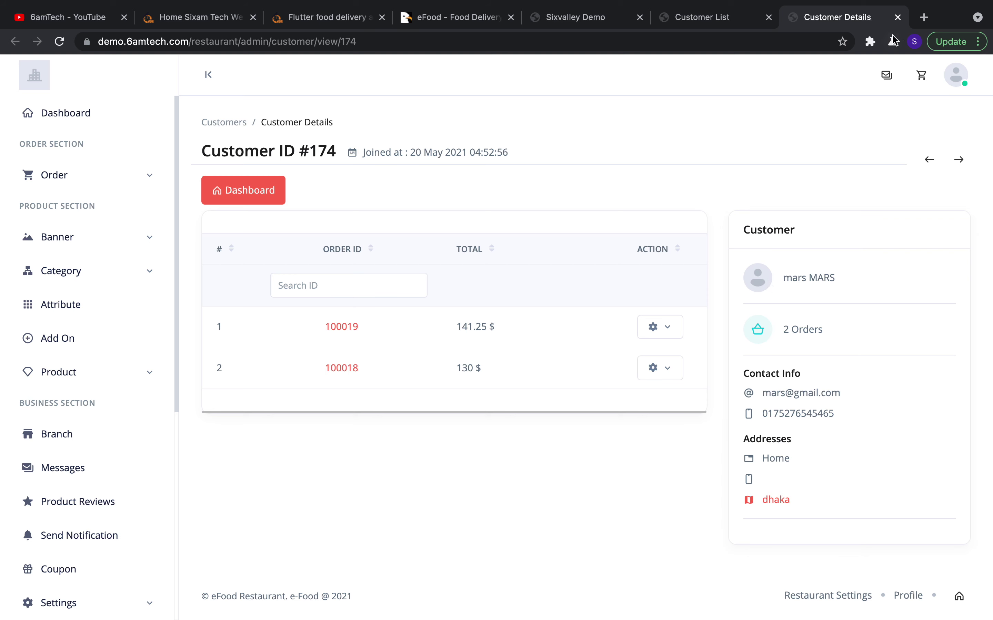
left_click(897, 17)
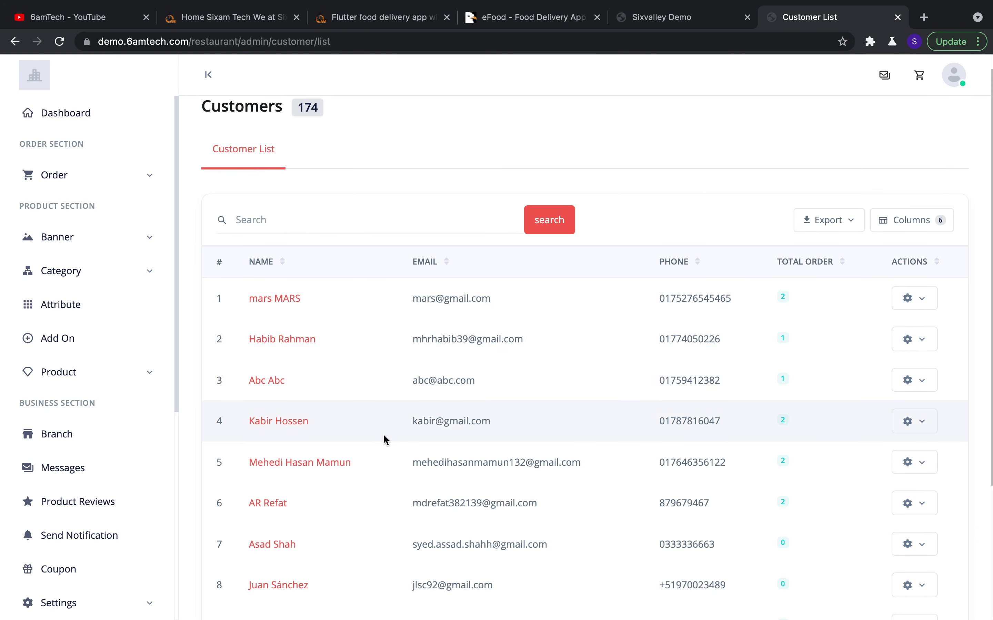
Show and dismiss the actions for customer row 6, then expand the Reports section
scroll(415, 562, "down", 5)
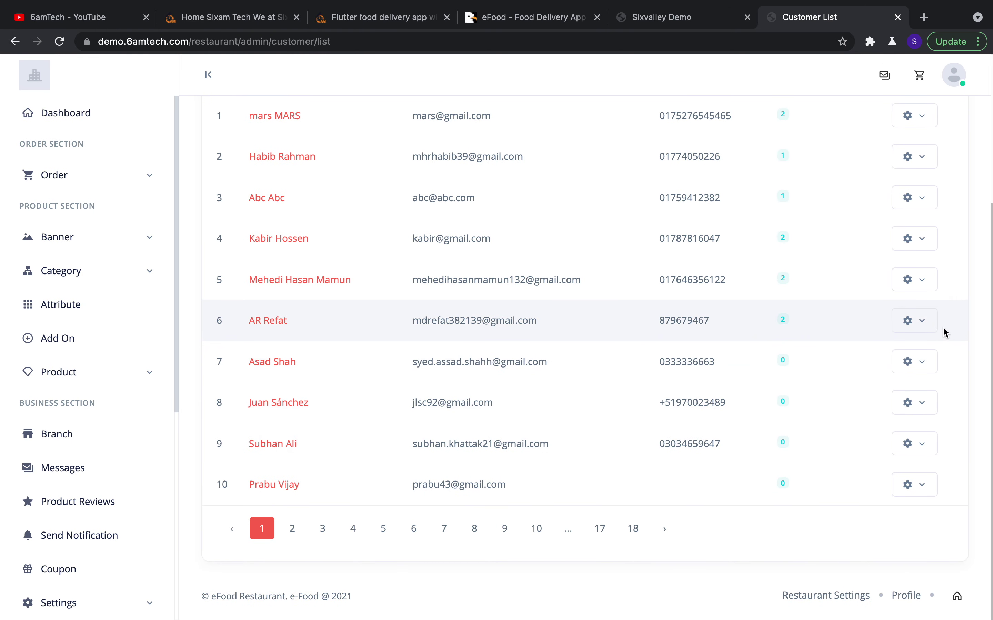
left_click(923, 326)
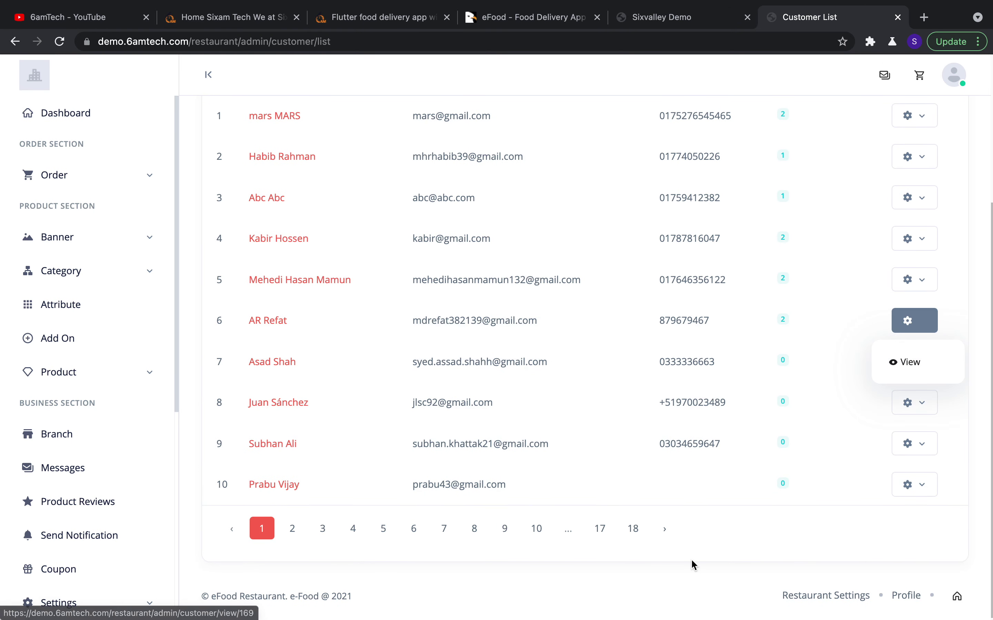
left_click(321, 489)
scroll(95, 515, "down", 8)
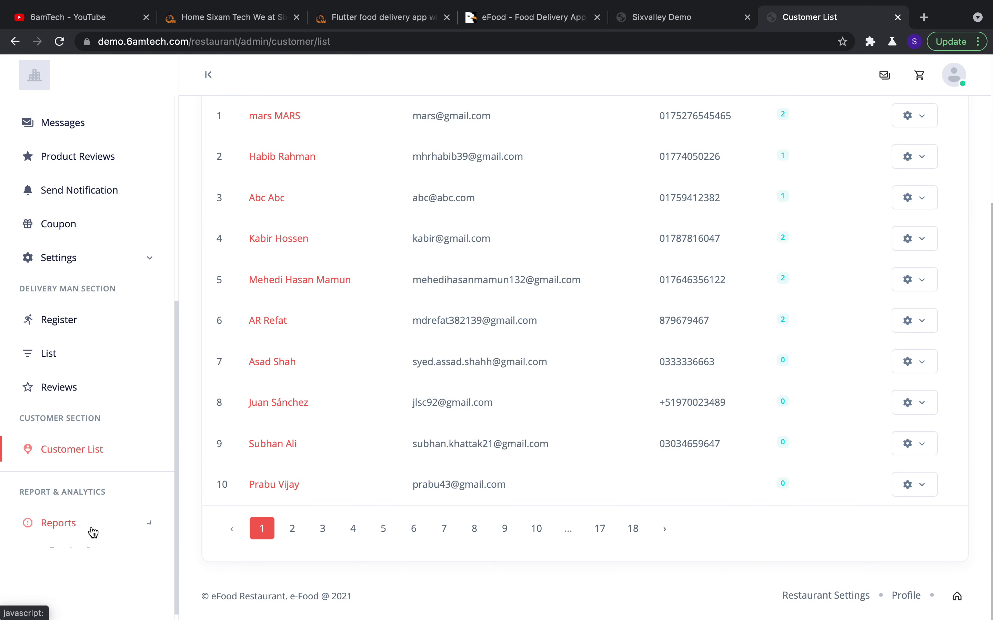
left_click(92, 529)
Review the Earning Report: 35 $ sold, 0 $ tax, 1651.00 $ 2021 total and the monthly chart
left_click(90, 513)
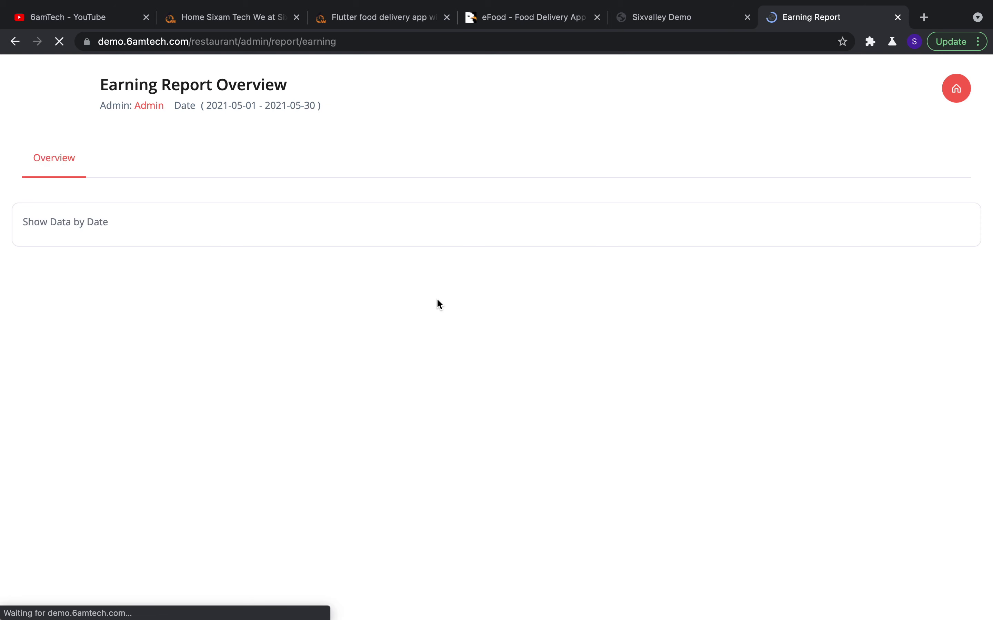
scroll(533, 410, "down", 5)
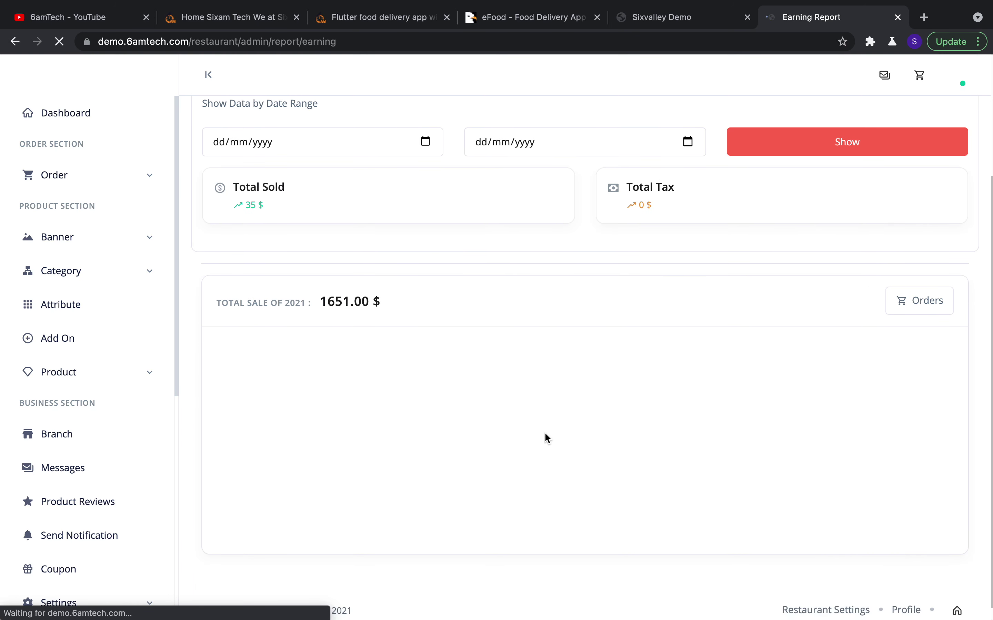
scroll(566, 331, "up", 3)
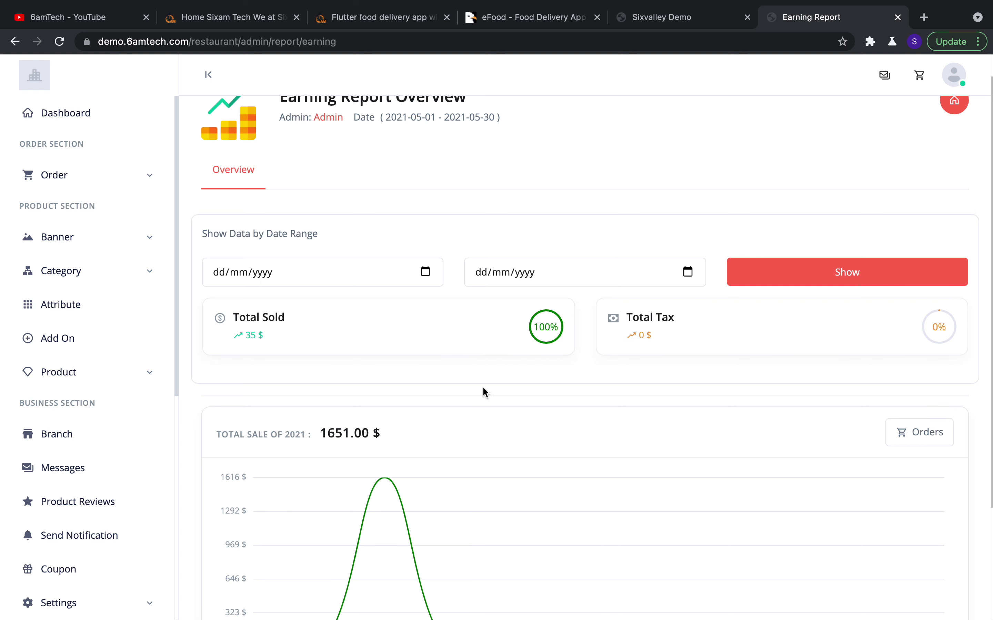
scroll(471, 389, "down", 4)
mouse_move(389, 347)
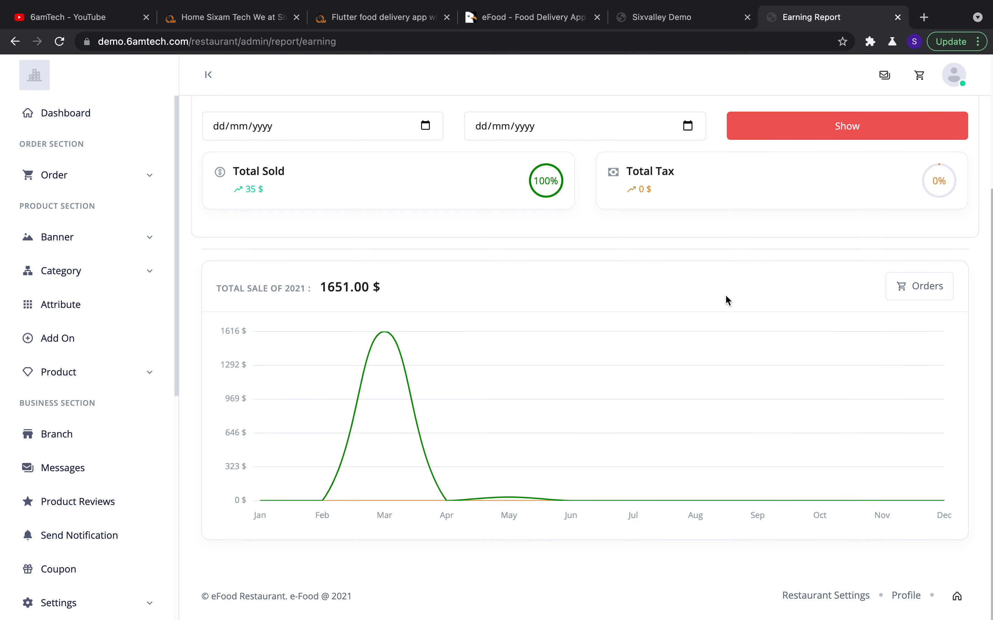
scroll(730, 307, "up", 5)
scroll(529, 422, "down", 5)
scroll(527, 421, "up", 1)
scroll(677, 211, "up", 4)
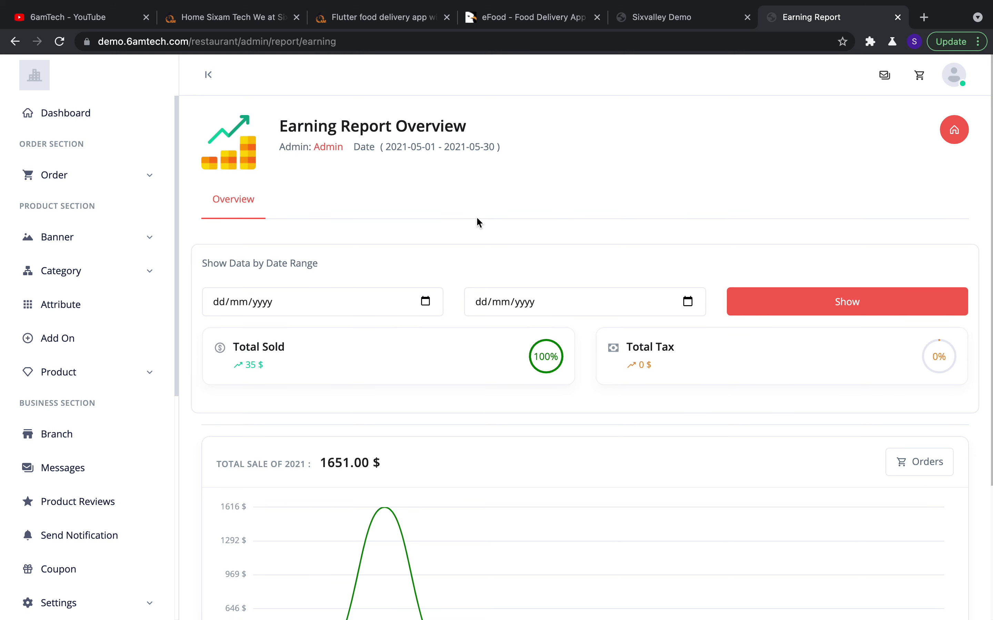
scroll(434, 401, "down", 5)
mouse_move(341, 410)
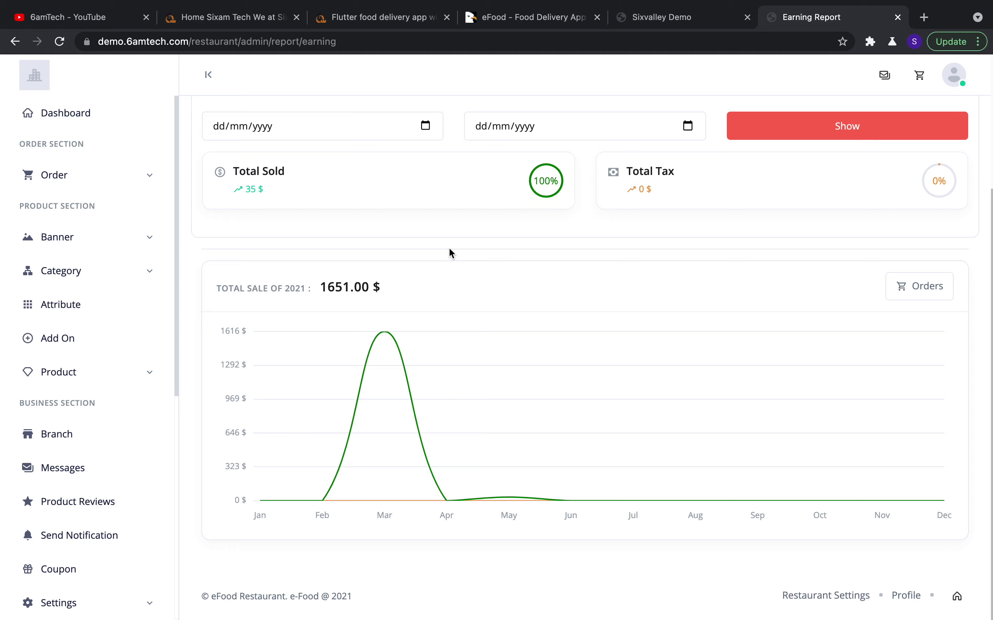
scroll(448, 246, "up", 4)
scroll(151, 492, "down", 8)
scroll(151, 502, "down", 2)
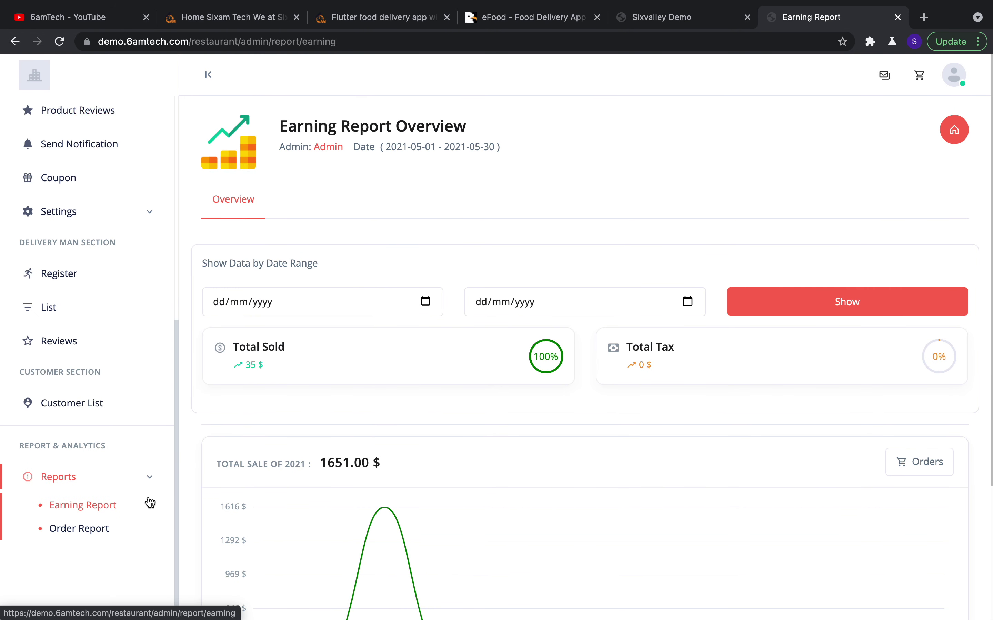
Review the Order Report's 19 total 2021 orders, status counts and Weekly Report list
left_click(108, 533)
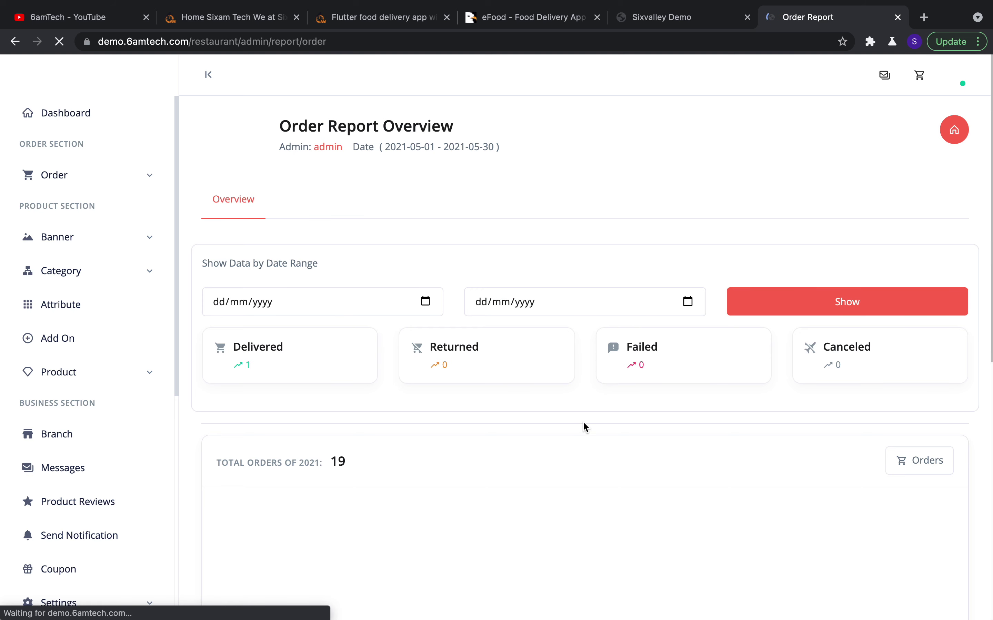
scroll(582, 423, "down", 2)
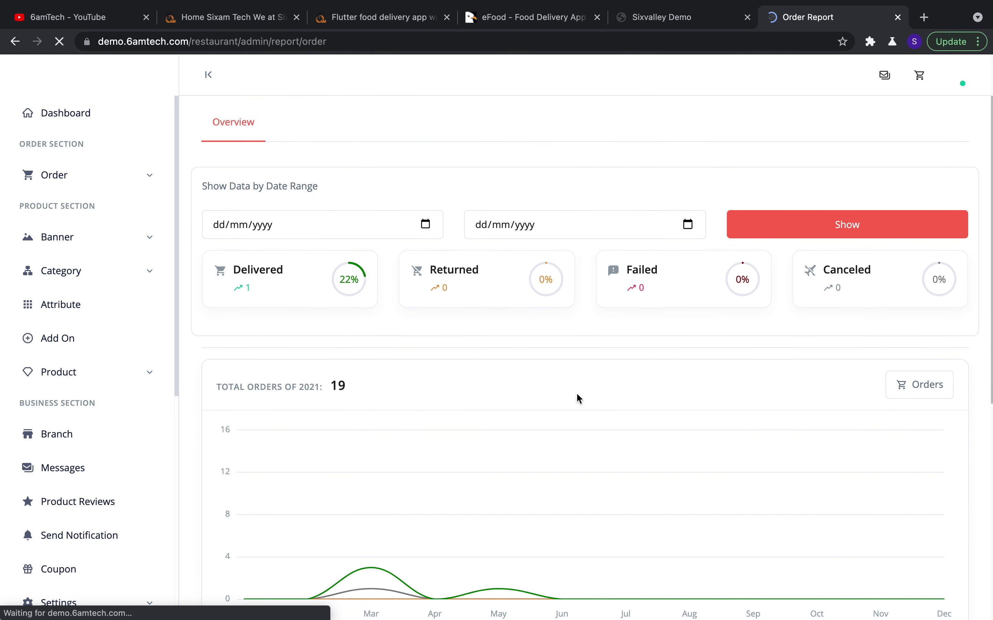
scroll(576, 398, "down", 9)
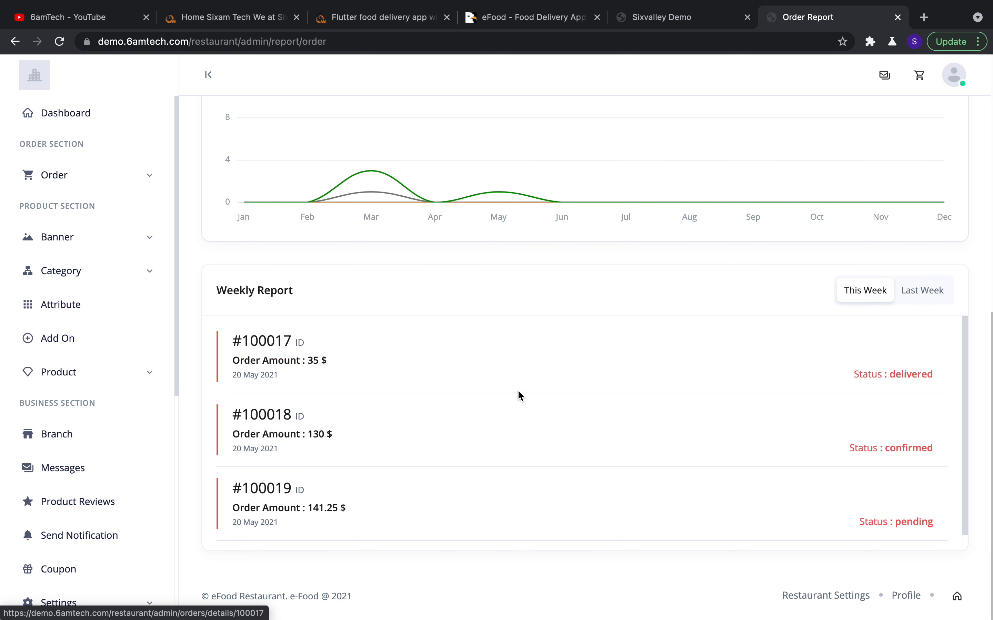
scroll(518, 394, "up", 15)
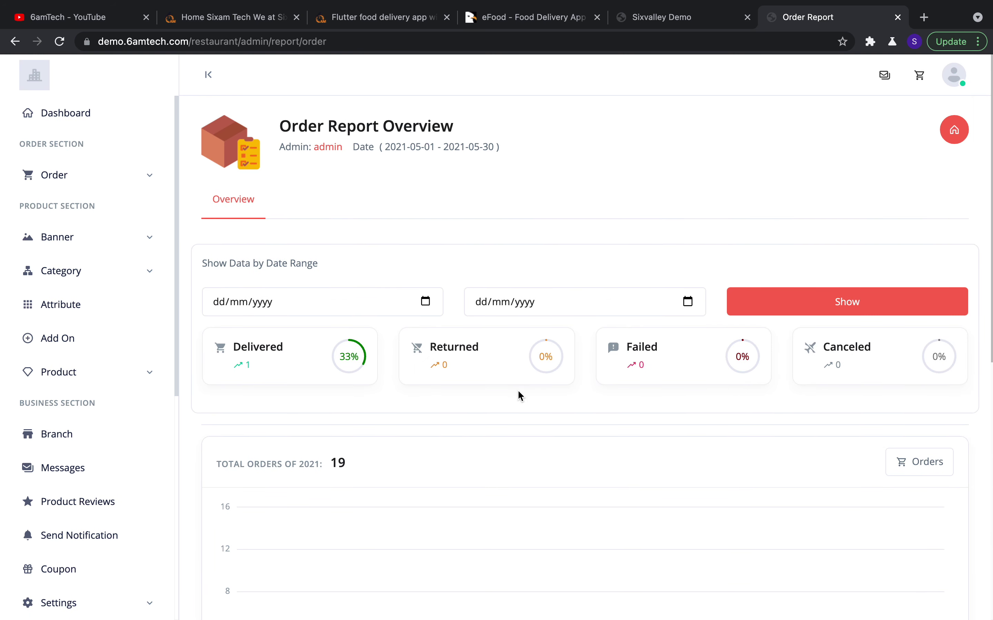
scroll(147, 326, "down", 10)
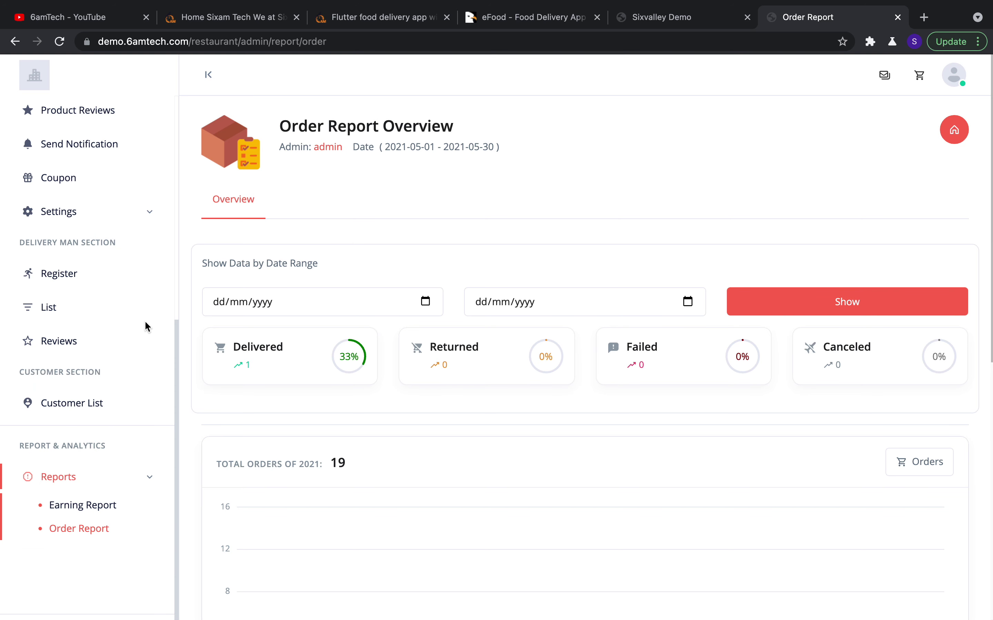
scroll(145, 321, "up", 10)
Return to the Dashboard showing 12 pending, 2 confirmed and 19 total orders, after glancing at the codecanyon tab
left_click(40, 123)
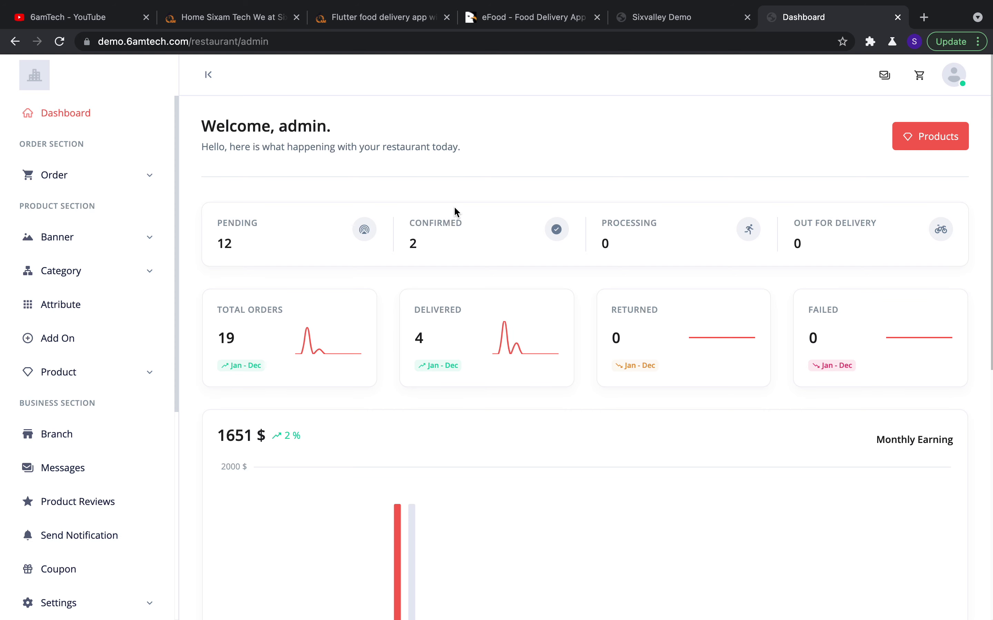
left_click(509, 17)
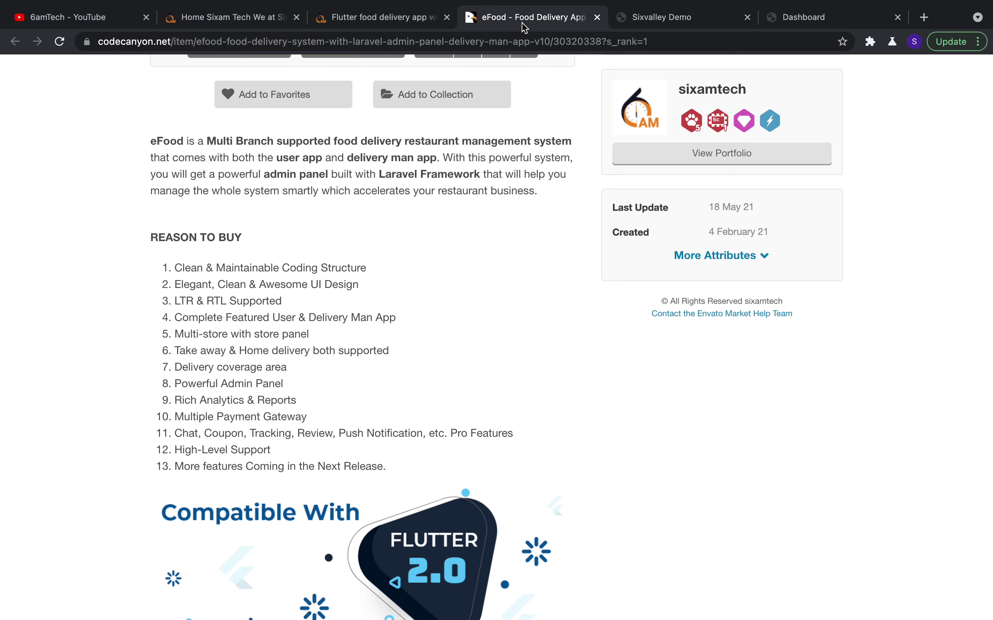
scroll(520, 229, "up", 7)
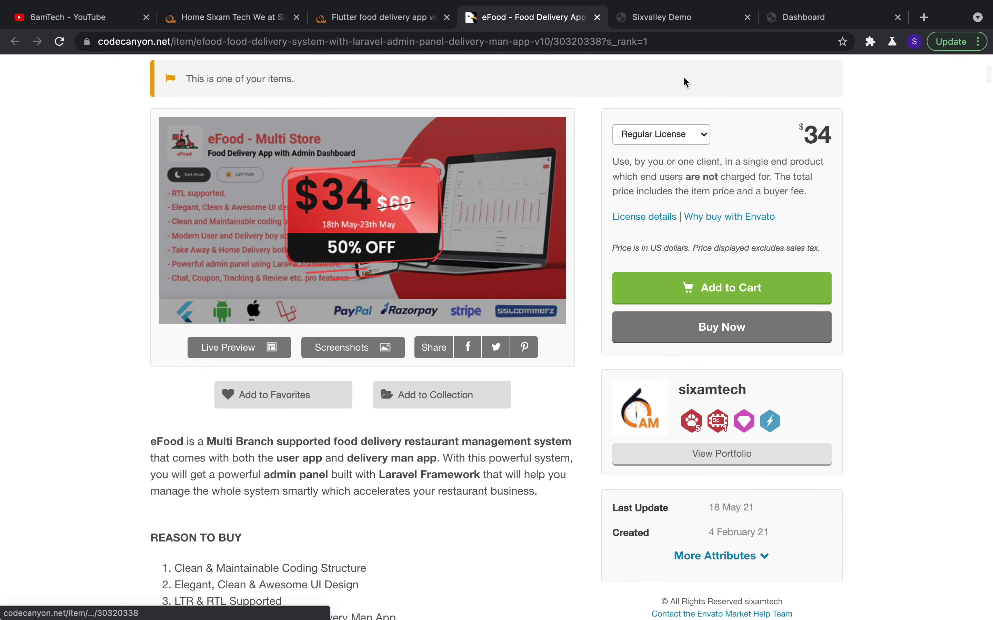
left_click(804, 17)
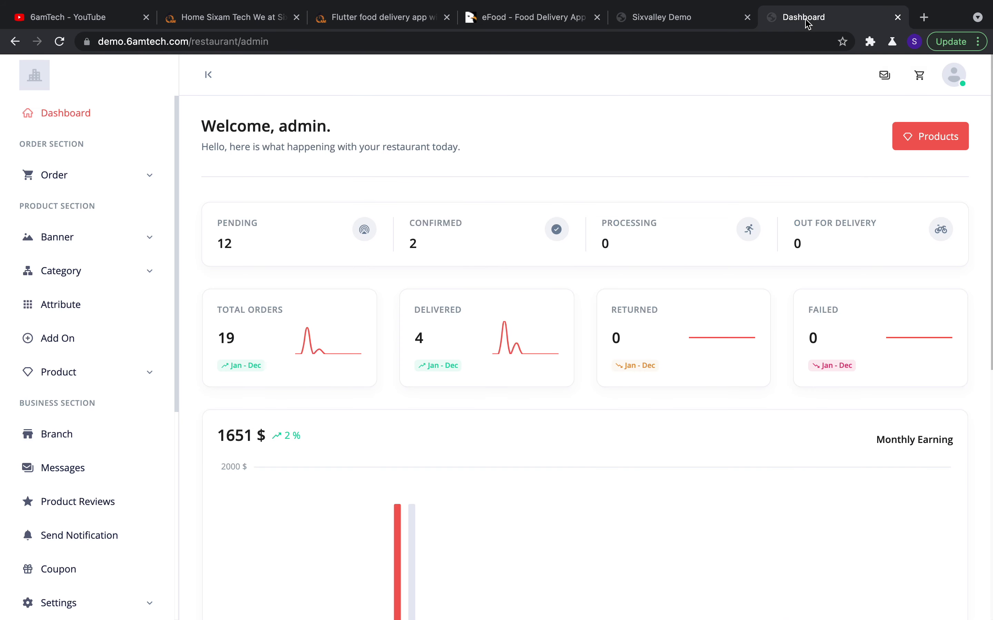